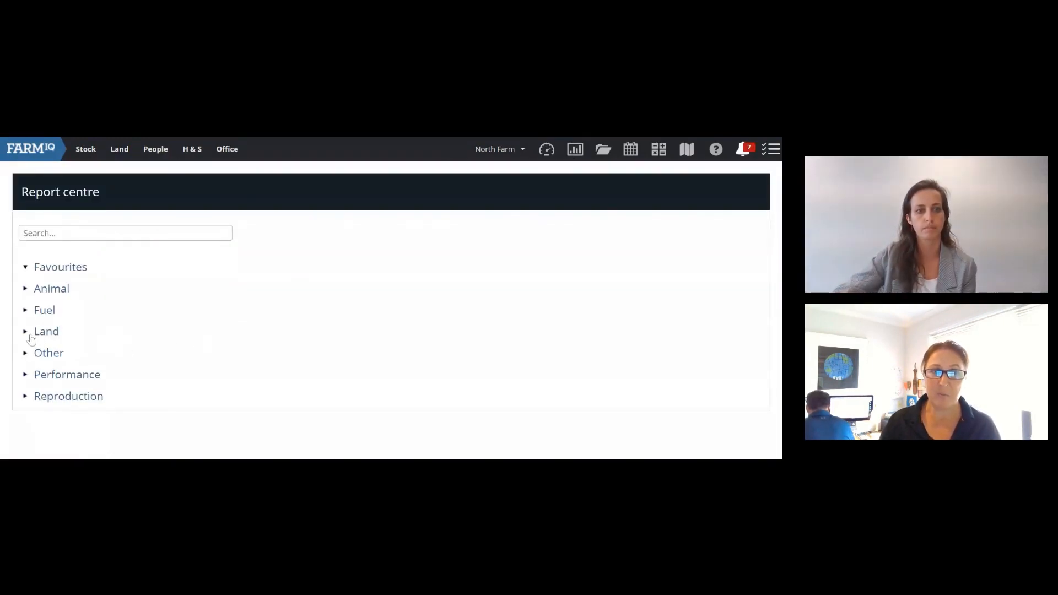
Step: Expand Land reports and star Nutrient application analysis and Nutrients as favourites
{"action": "left_click", "coordinate": [31, 338]}
{"action": "scroll", "coordinate": [39, 344], "scroll_direction": "down", "scroll_amount": 1}
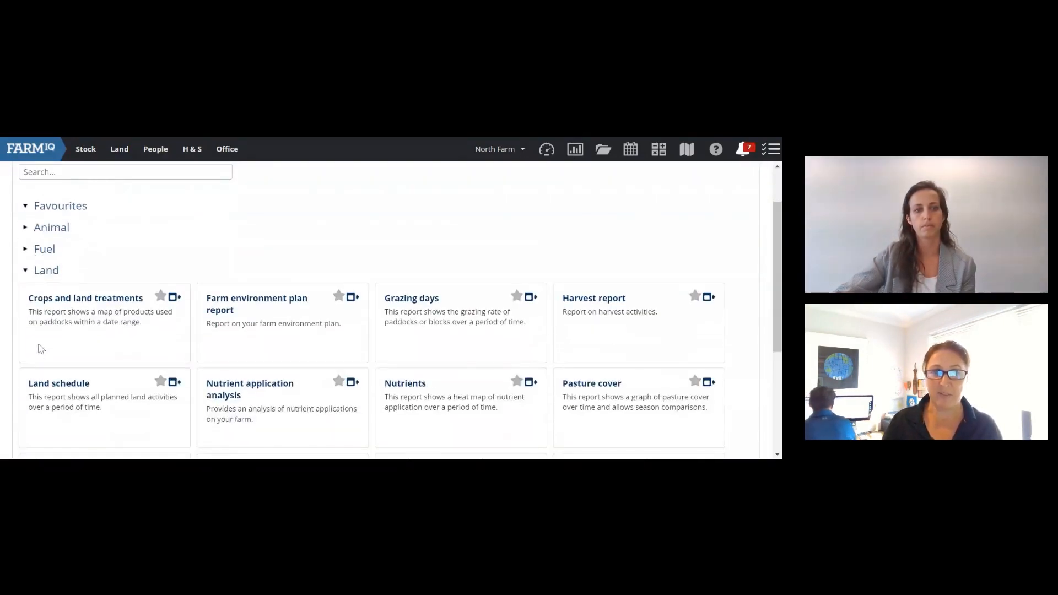
{"action": "scroll", "coordinate": [133, 282], "scroll_direction": "down", "scroll_amount": 1}
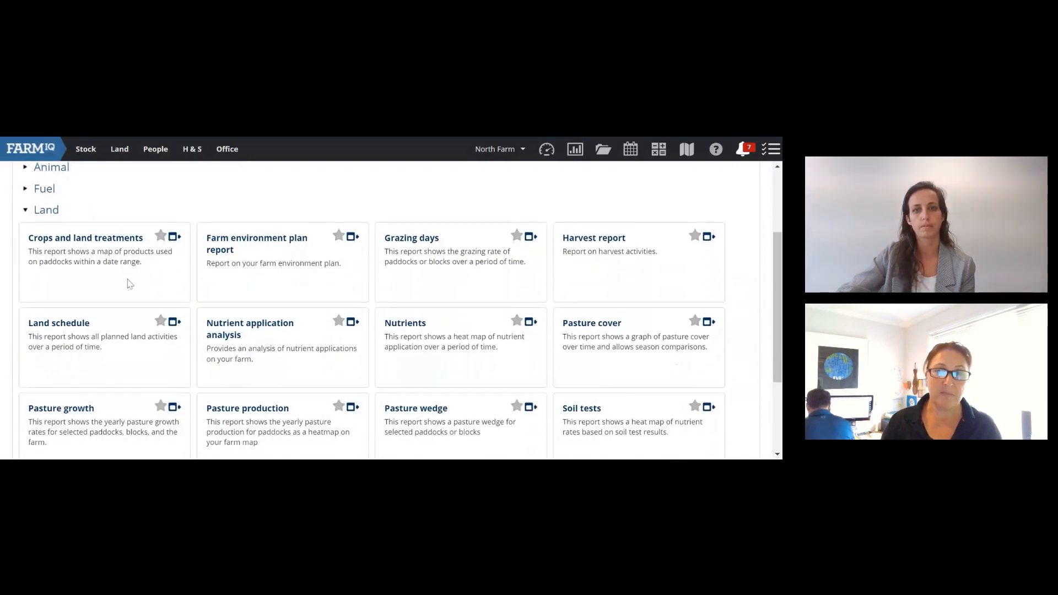
{"action": "scroll", "coordinate": [129, 284], "scroll_direction": "up", "scroll_amount": 1}
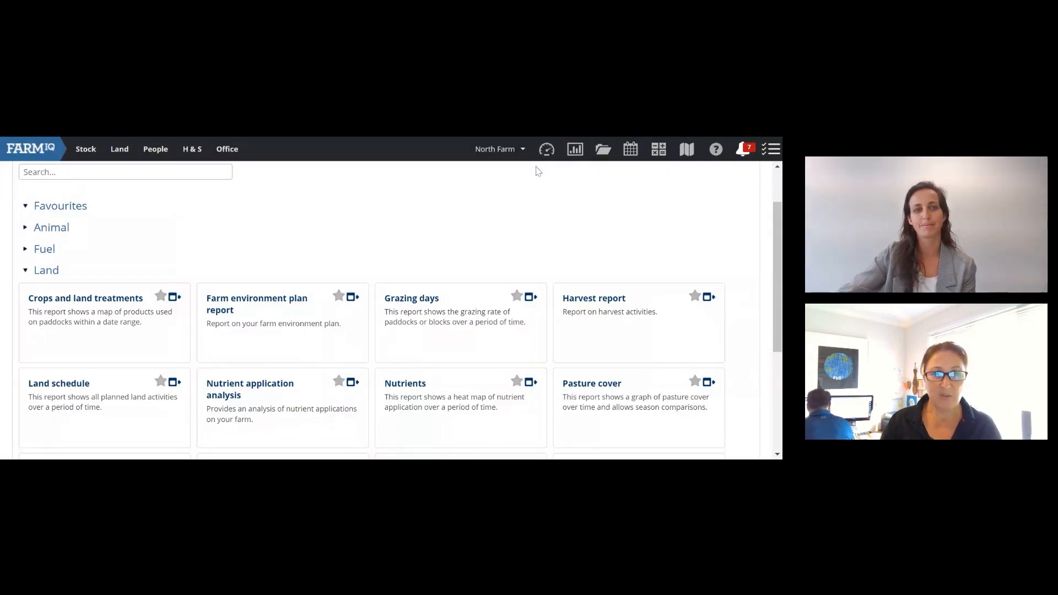
{"action": "scroll", "coordinate": [409, 199], "scroll_direction": "down", "scroll_amount": 1}
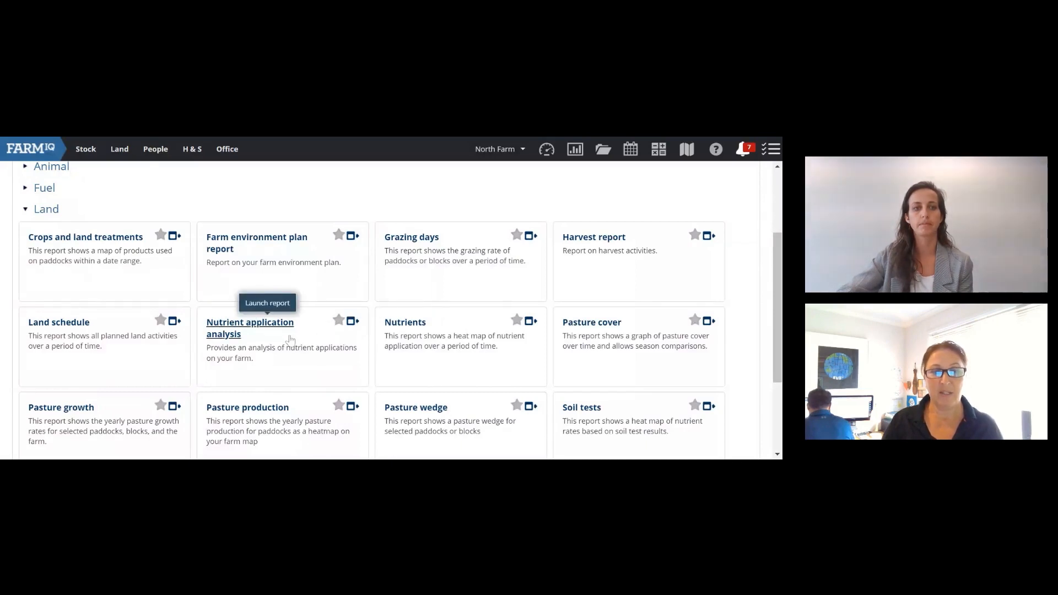
{"action": "left_click", "coordinate": [338, 321]}
{"action": "scroll", "coordinate": [268, 333], "scroll_direction": "up", "scroll_amount": 3}
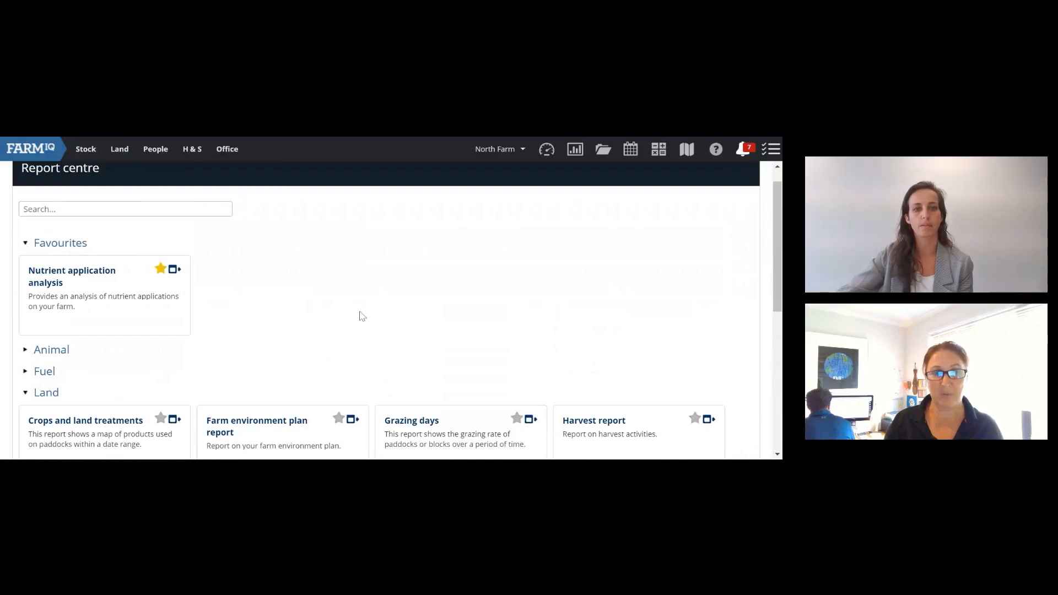
{"action": "scroll", "coordinate": [362, 316], "scroll_direction": "down", "scroll_amount": 3}
{"action": "left_click", "coordinate": [517, 385]}
{"action": "scroll", "coordinate": [461, 389], "scroll_direction": "up", "scroll_amount": 4}
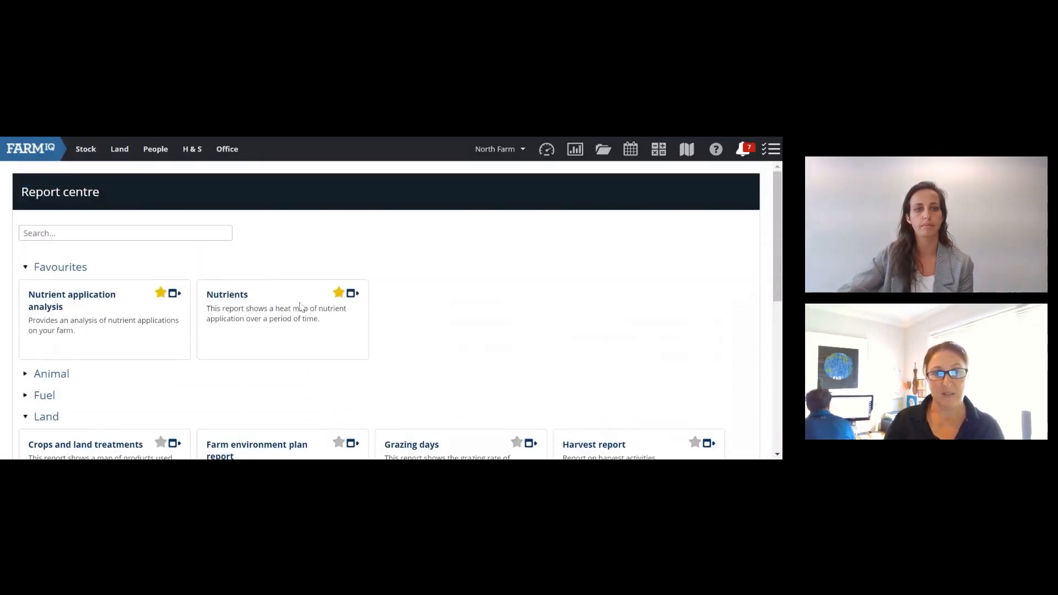
Step: Launch Nutrient application analysis from Favourites and view its by-season and through-time charts
{"action": "left_click", "coordinate": [165, 305]}
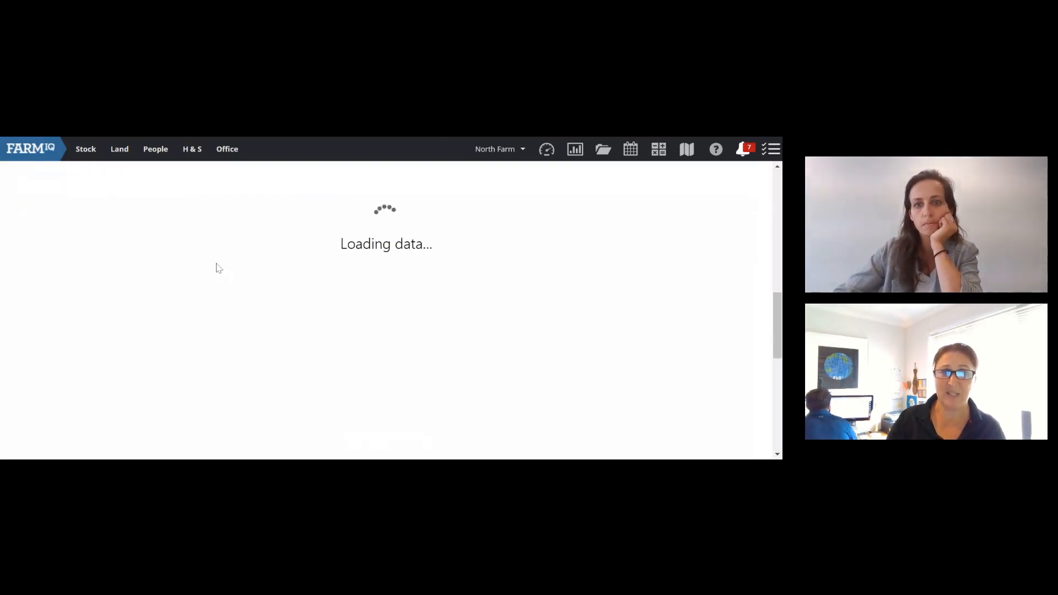
{"action": "scroll", "coordinate": [217, 264], "scroll_direction": "up", "scroll_amount": 10}
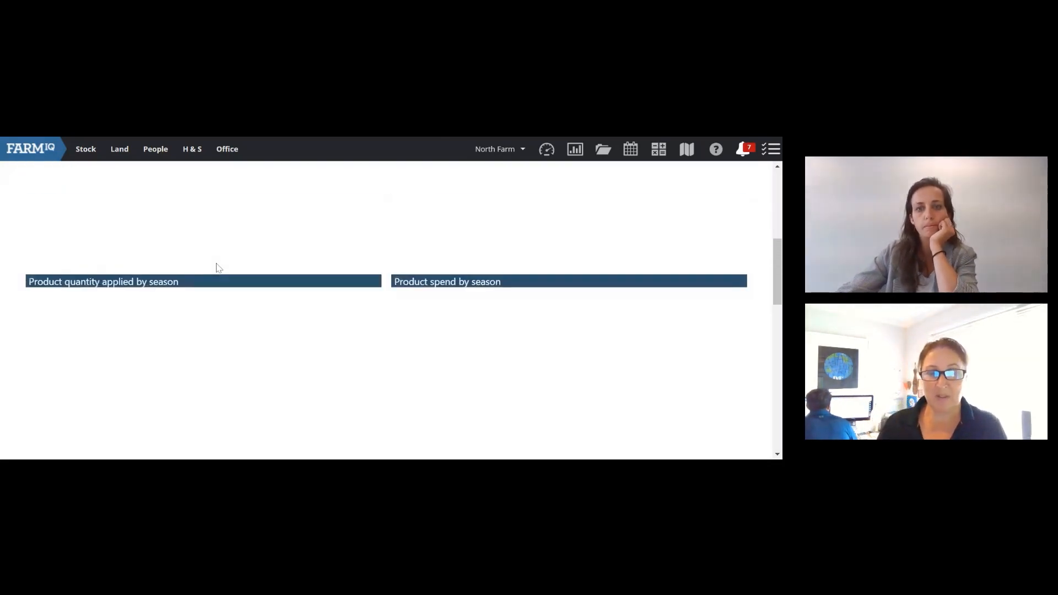
{"action": "scroll", "coordinate": [216, 268], "scroll_direction": "up", "scroll_amount": 1}
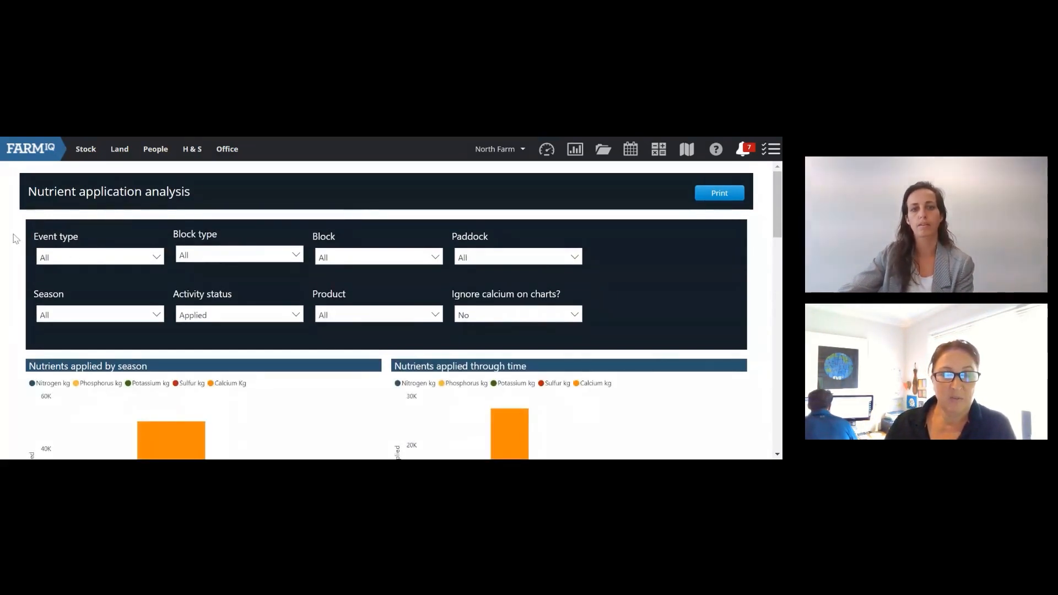
{"action": "scroll", "coordinate": [15, 238], "scroll_direction": "down", "scroll_amount": 1}
{"action": "scroll", "coordinate": [16, 238], "scroll_direction": "up", "scroll_amount": 1}
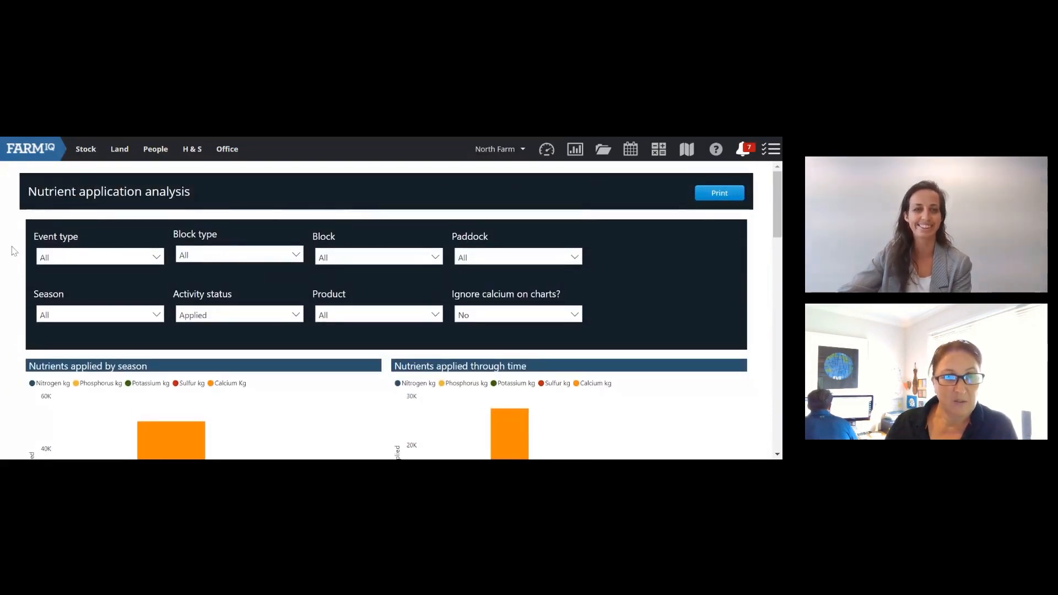
{"action": "scroll", "coordinate": [13, 248], "scroll_direction": "down", "scroll_amount": 1}
{"action": "scroll", "coordinate": [12, 250], "scroll_direction": "down", "scroll_amount": 1}
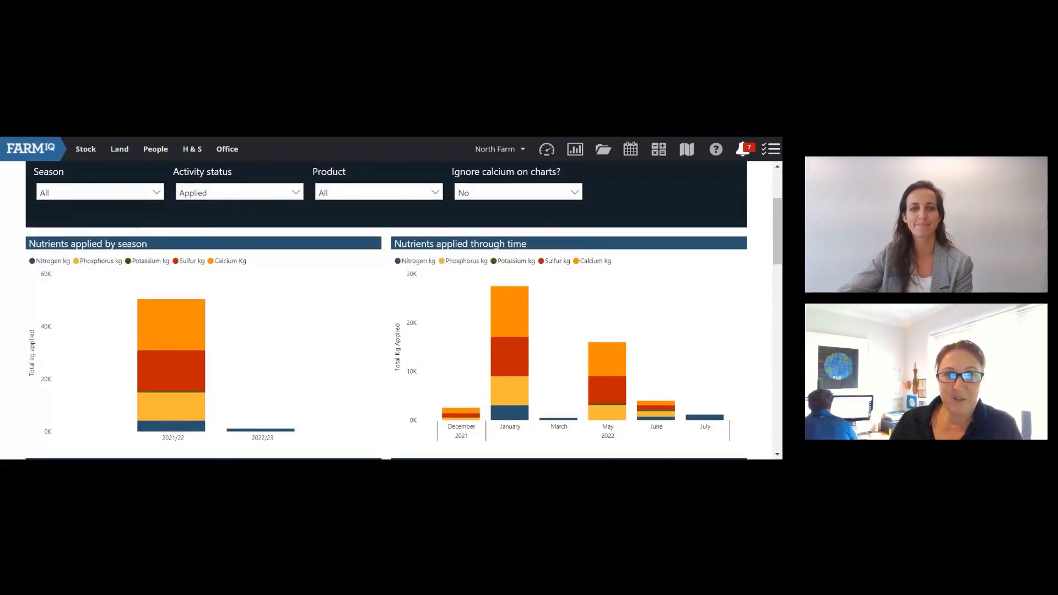
{"action": "scroll", "coordinate": [11, 249], "scroll_direction": "up", "scroll_amount": 1}
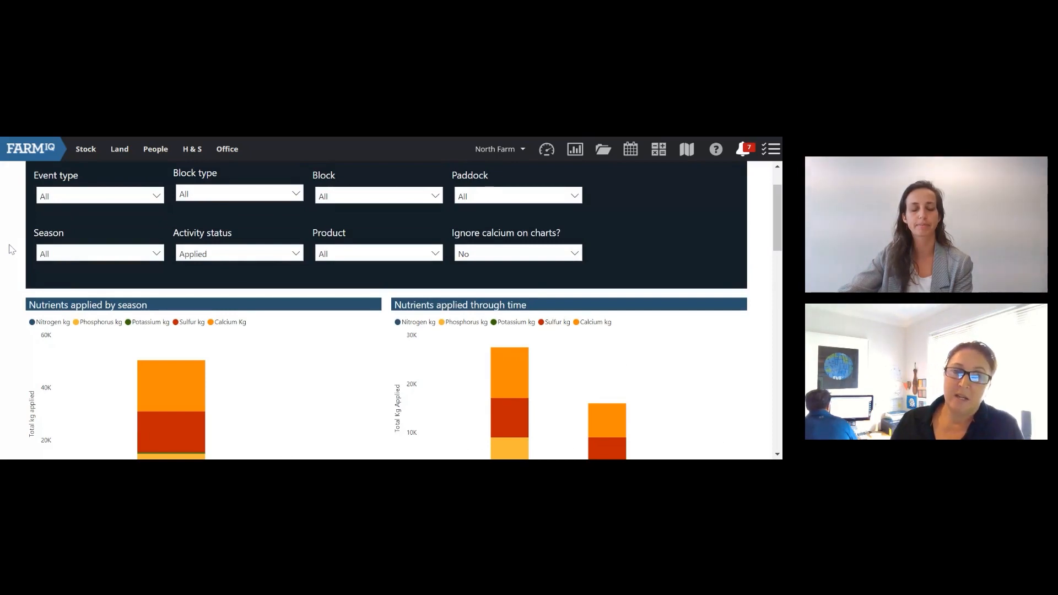
{"action": "scroll", "coordinate": [11, 251], "scroll_direction": "up", "scroll_amount": 1}
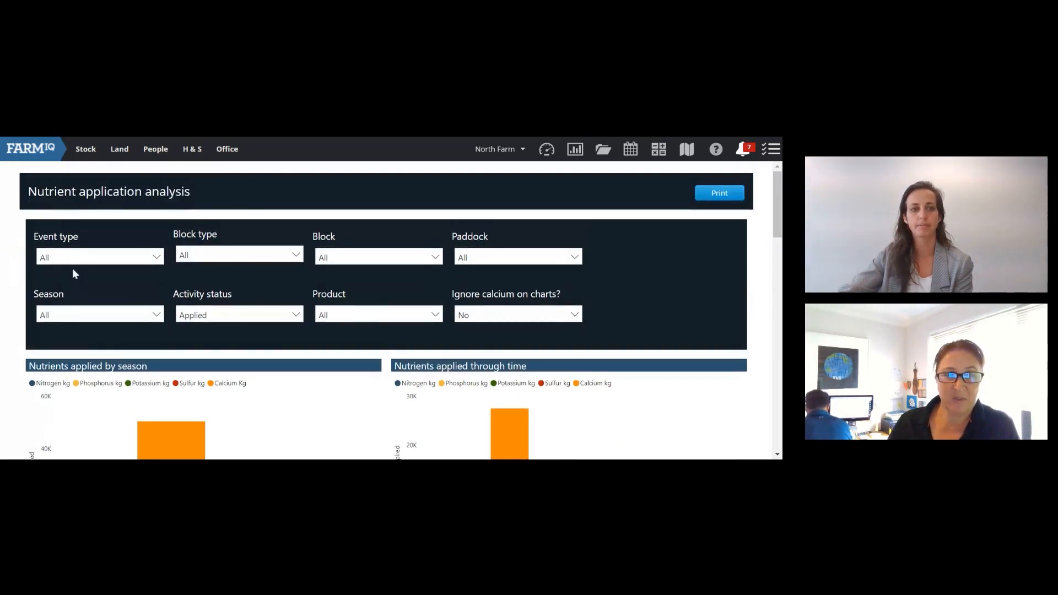
{"action": "left_click", "coordinate": [75, 259]}
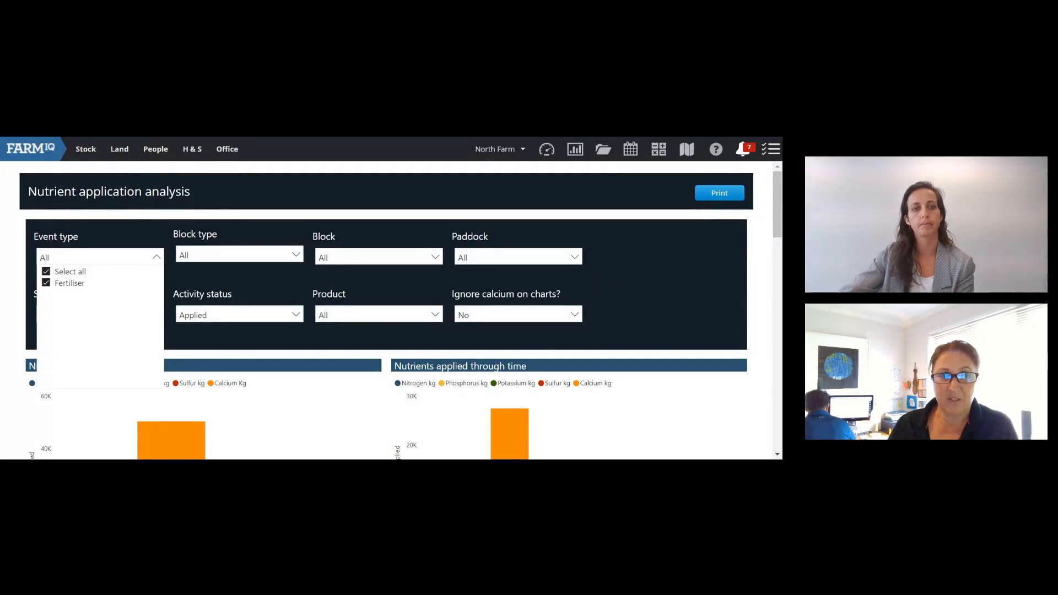
{"action": "left_click", "coordinate": [158, 259]}
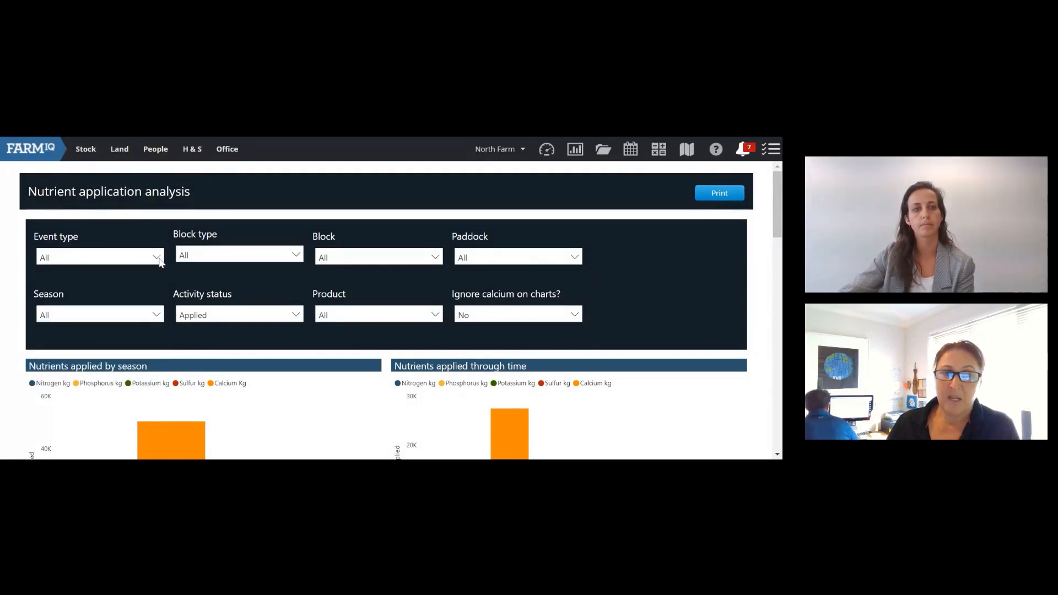
{"action": "left_click", "coordinate": [158, 258]}
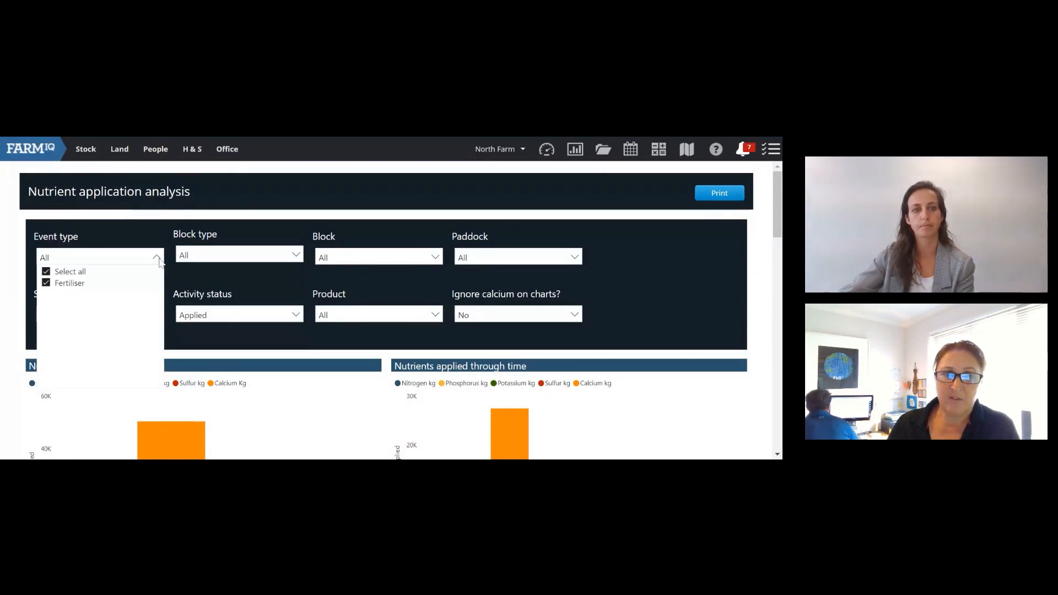
{"action": "left_click", "coordinate": [157, 258]}
{"action": "left_click", "coordinate": [296, 256]}
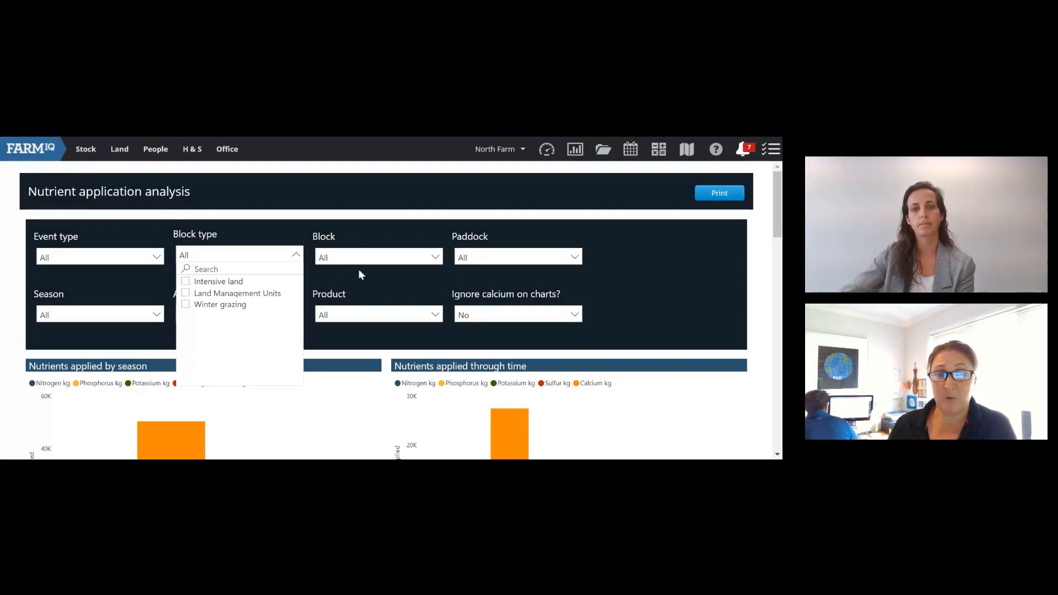
{"action": "left_click", "coordinate": [413, 282]}
{"action": "left_click", "coordinate": [491, 258]}
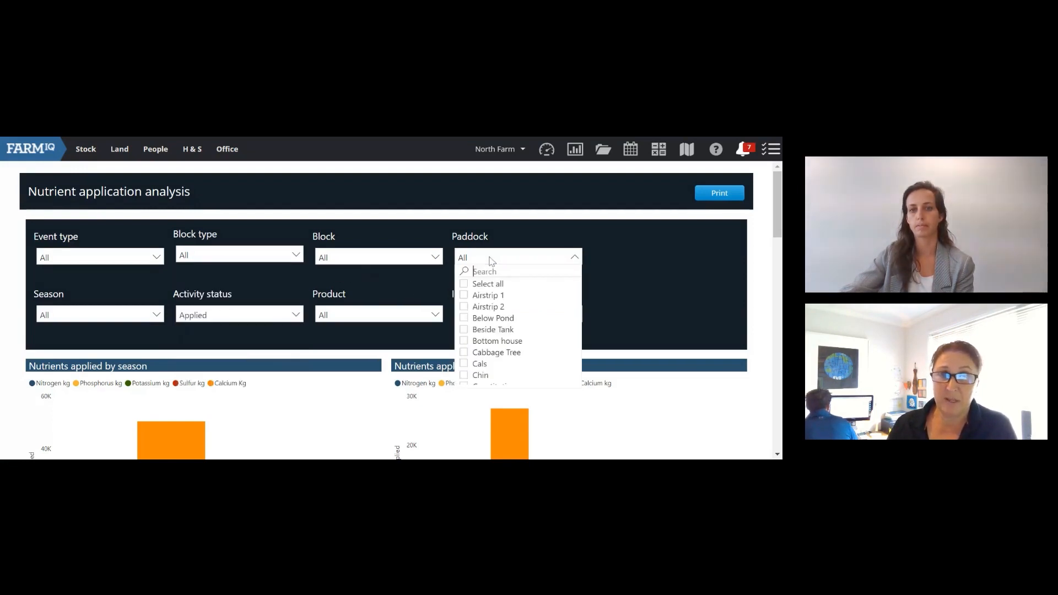
{"action": "left_click", "coordinate": [464, 295]}
{"action": "left_click", "coordinate": [463, 308]}
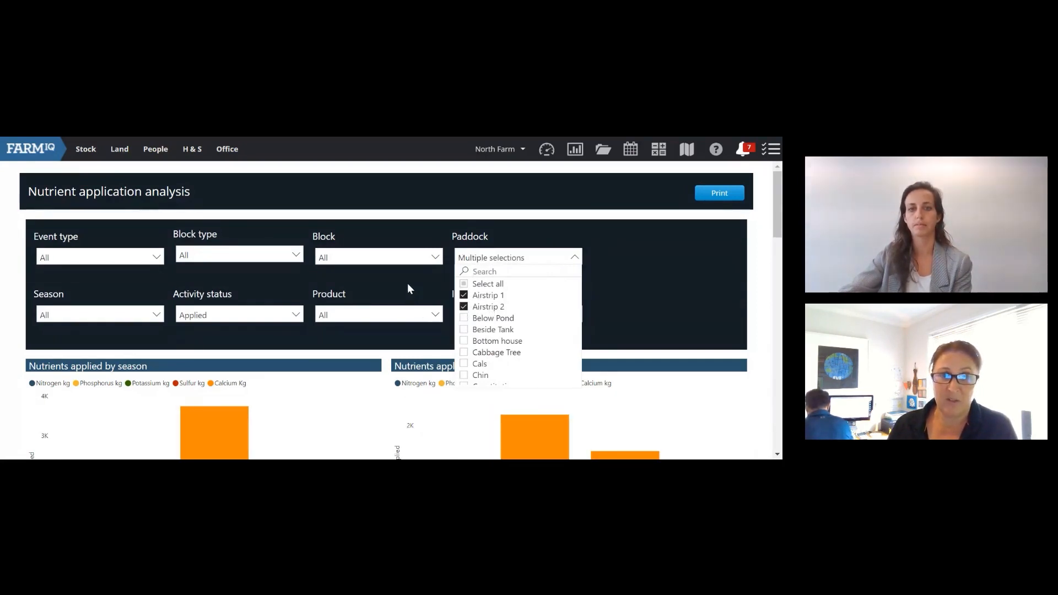
{"action": "scroll", "coordinate": [408, 283], "scroll_direction": "down", "scroll_amount": 1}
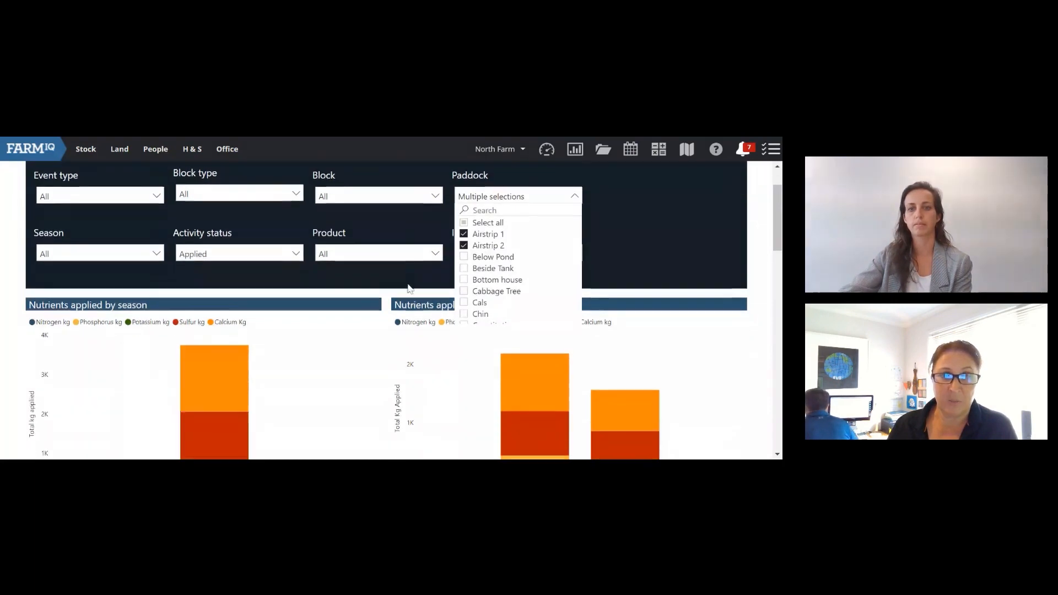
{"action": "left_click", "coordinate": [464, 245]}
{"action": "left_click", "coordinate": [464, 234]}
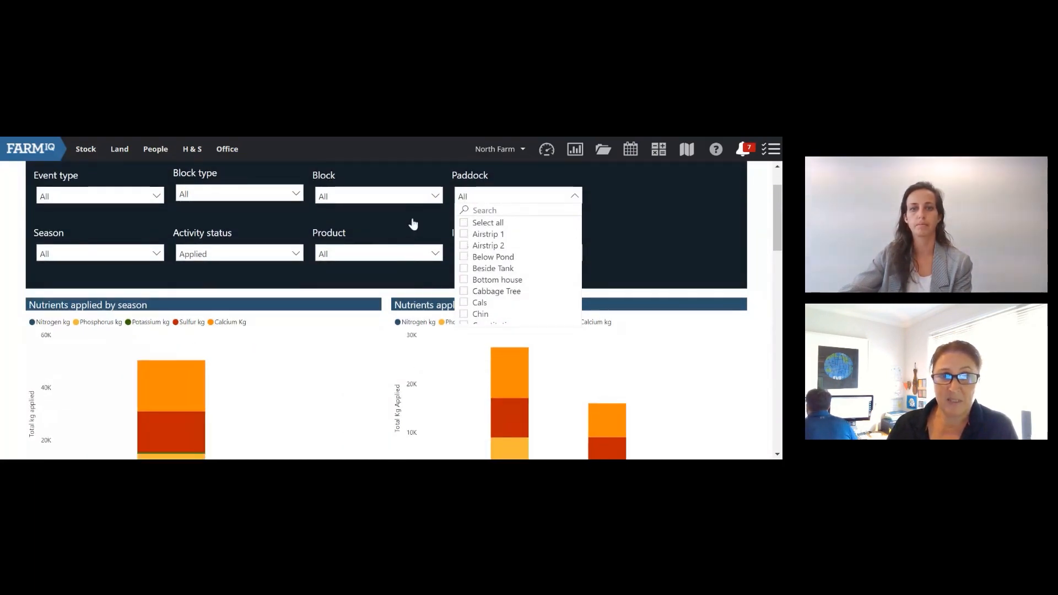
{"action": "left_click", "coordinate": [415, 223]}
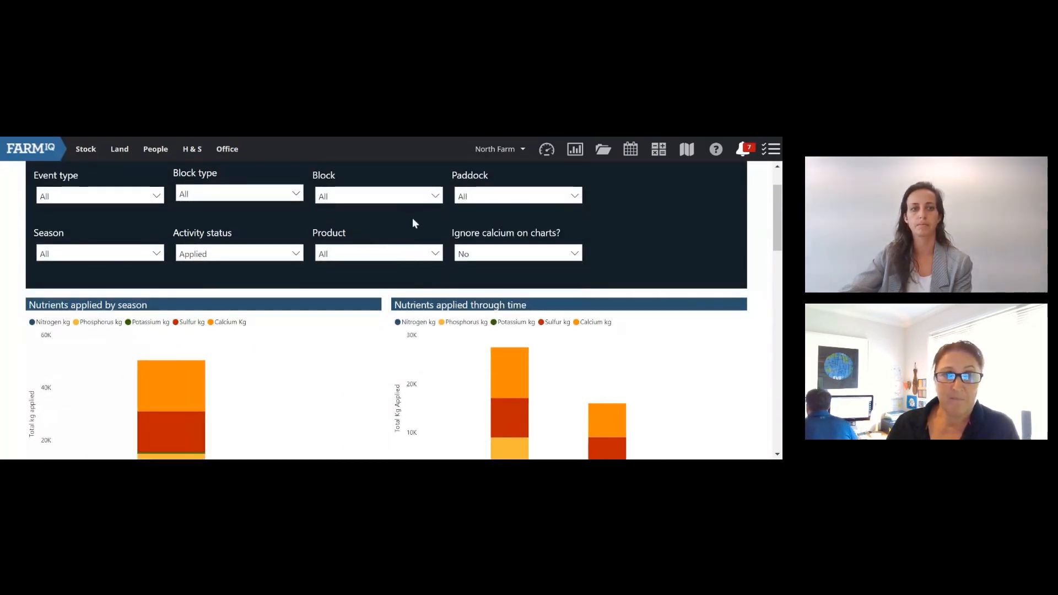
Step: Preview planned nutrients via the Activity status filter, then switch the charts back to Applied
{"action": "left_click", "coordinate": [281, 254]}
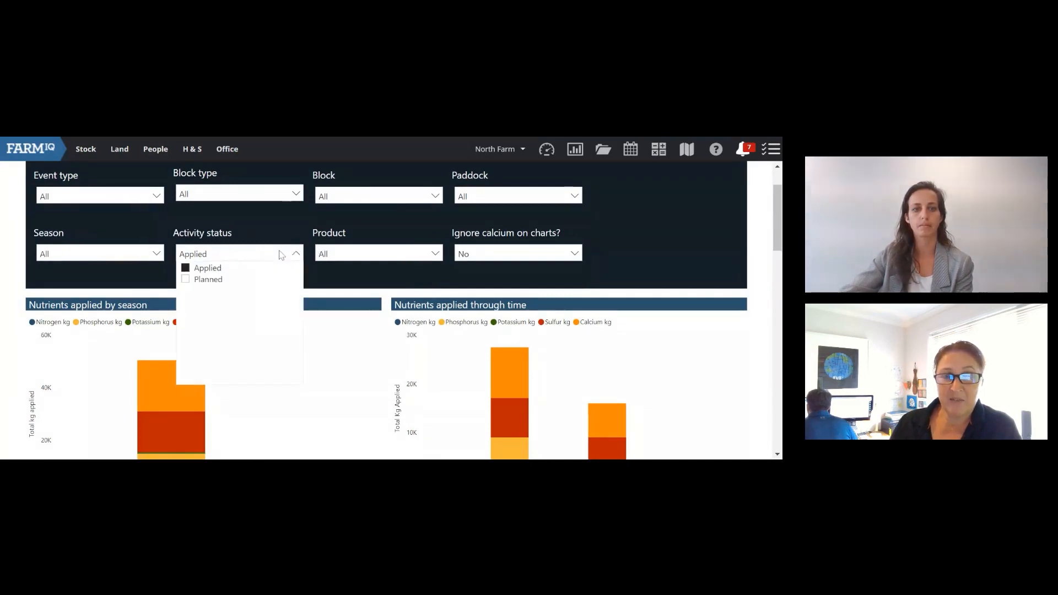
{"action": "left_click", "coordinate": [187, 280]}
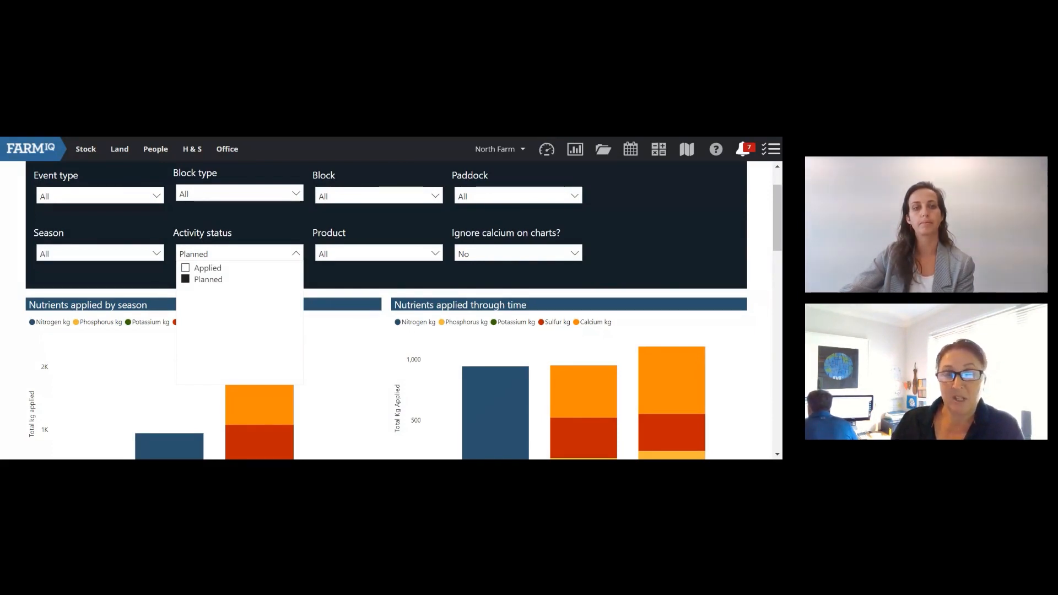
{"action": "left_click", "coordinate": [186, 268]}
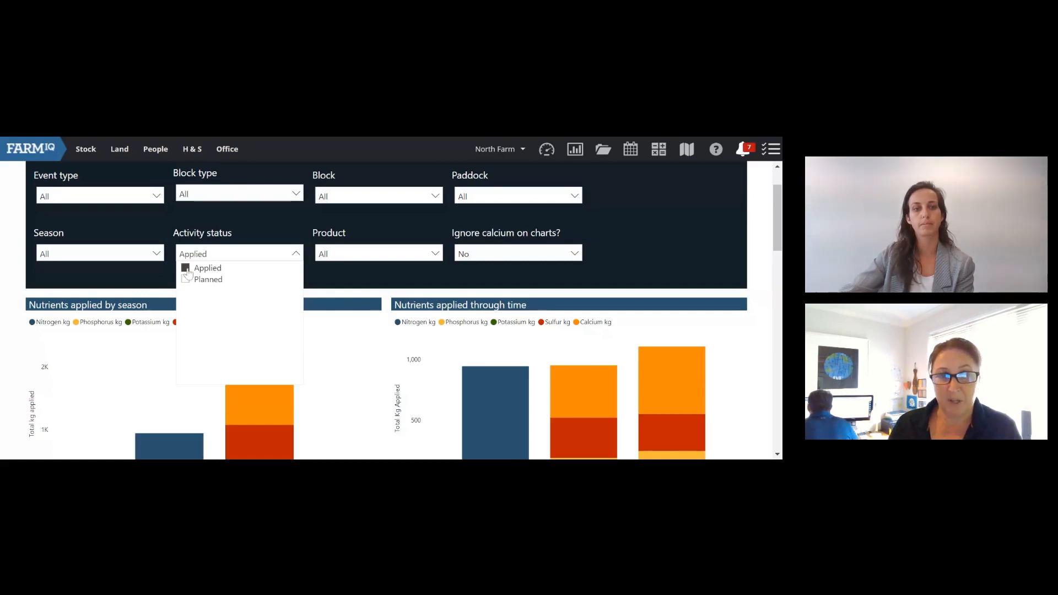
{"action": "left_click", "coordinate": [269, 222]}
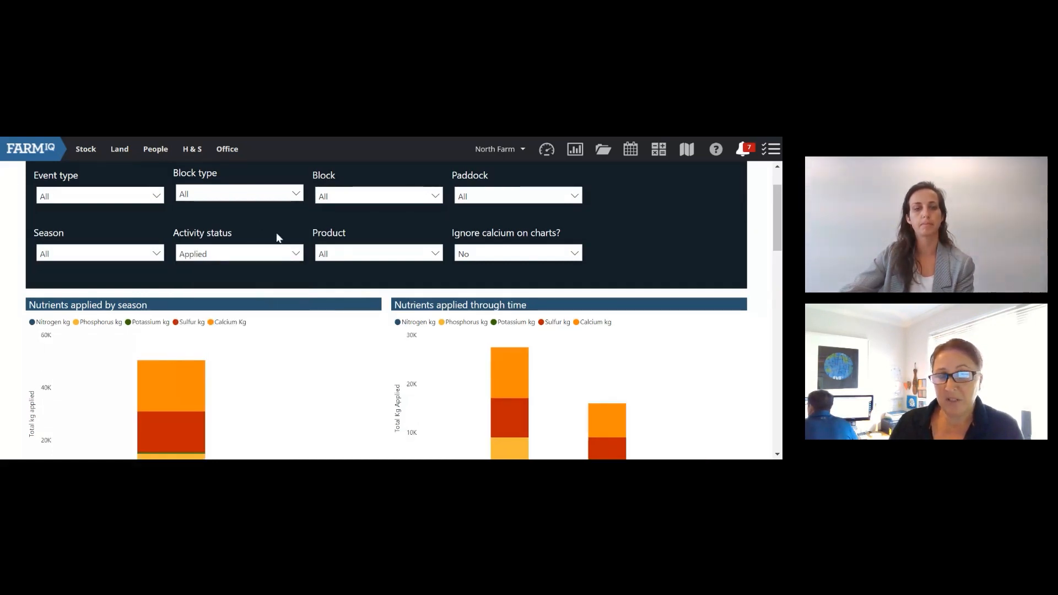
Step: Check the Product and Ignore calcium filters, keeping calcium included, then view the nutrient charts
{"action": "left_click", "coordinate": [365, 255]}
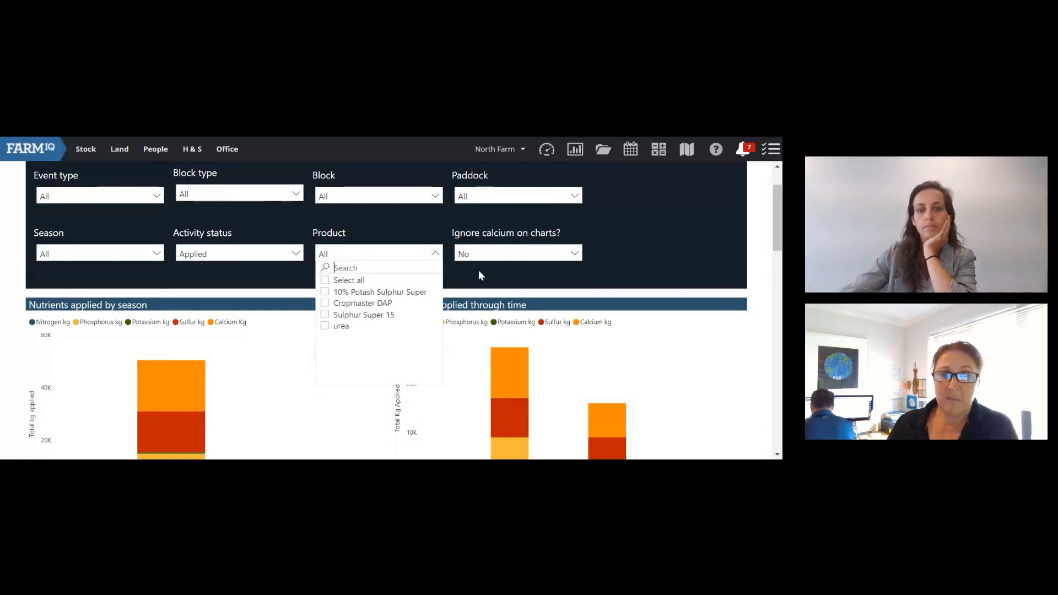
{"action": "left_click", "coordinate": [432, 255]}
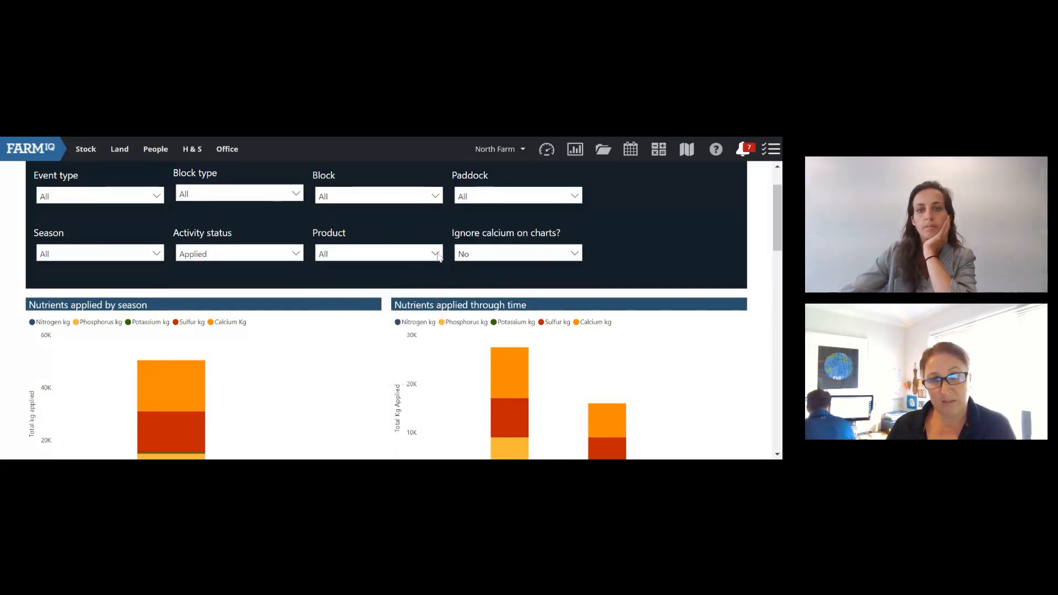
{"action": "left_click", "coordinate": [504, 259]}
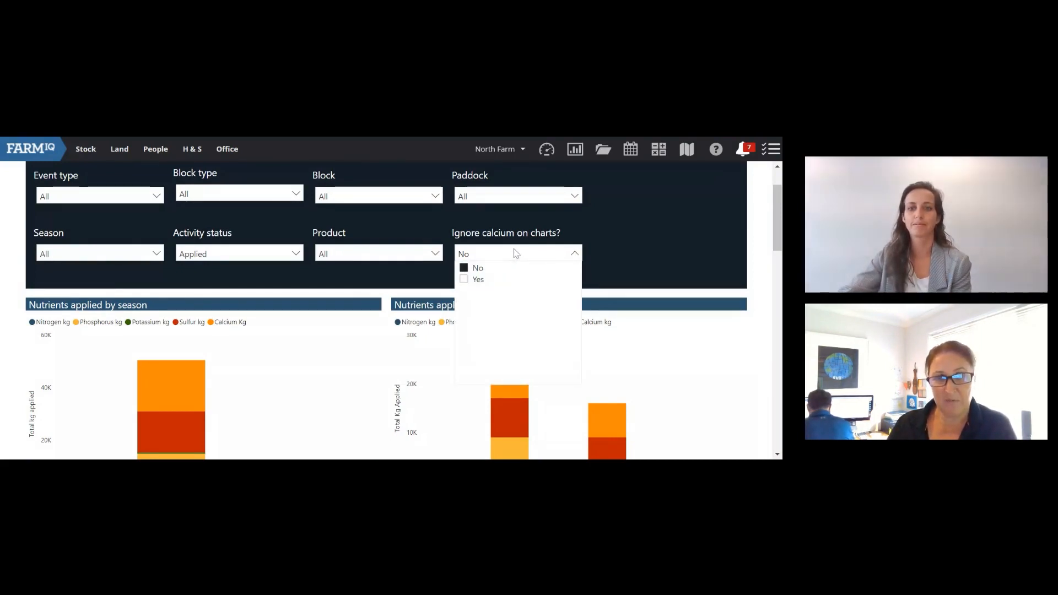
{"action": "left_click", "coordinate": [515, 253]}
{"action": "scroll", "coordinate": [262, 291], "scroll_direction": "up", "scroll_amount": 1}
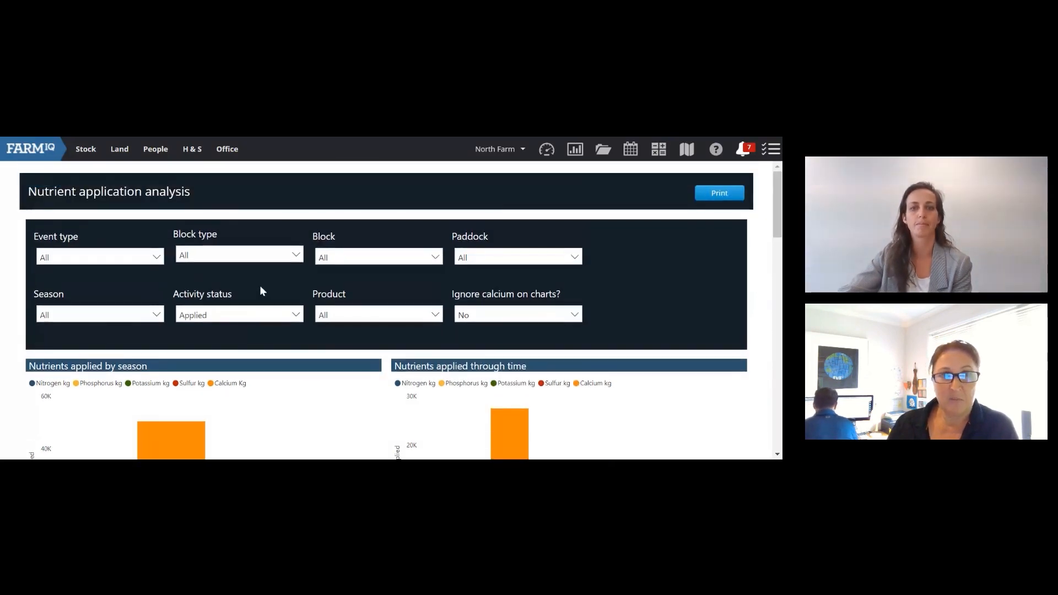
{"action": "scroll", "coordinate": [262, 289], "scroll_direction": "down", "scroll_amount": 1}
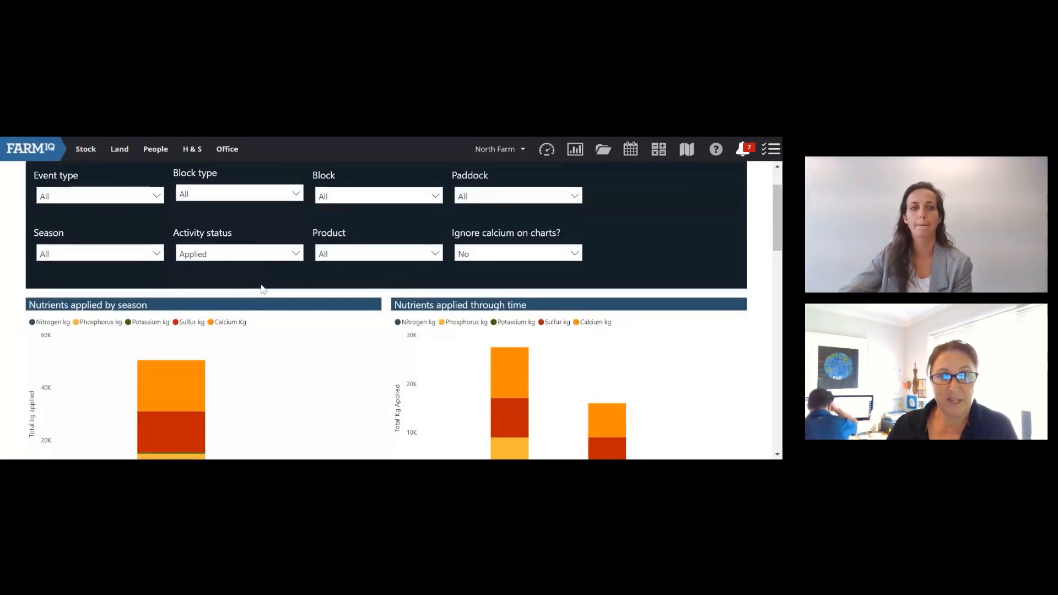
{"action": "scroll", "coordinate": [261, 287], "scroll_direction": "up", "scroll_amount": 1}
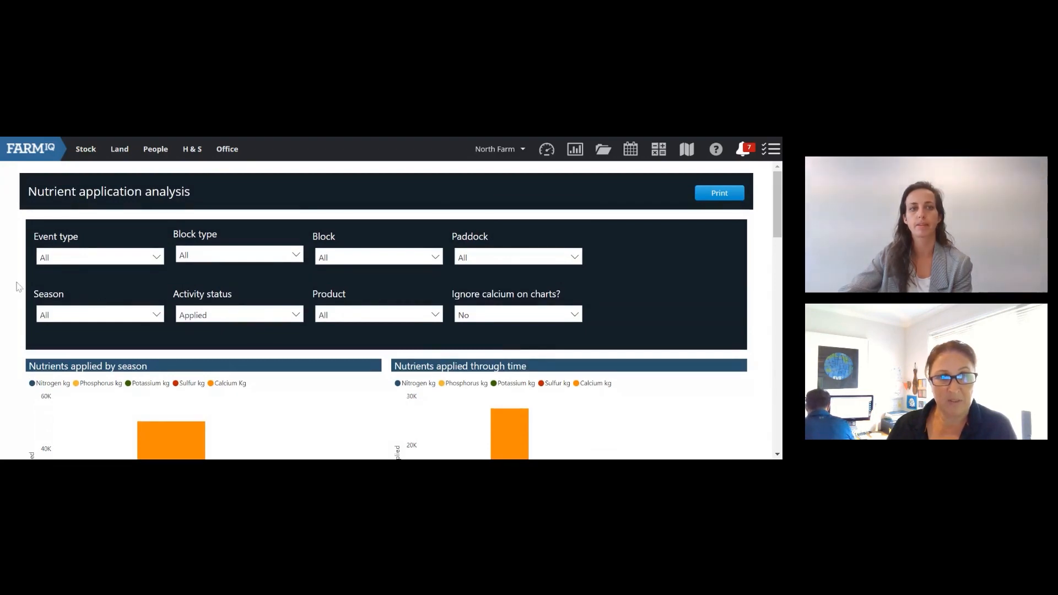
{"action": "scroll", "coordinate": [18, 286], "scroll_direction": "down", "scroll_amount": 2}
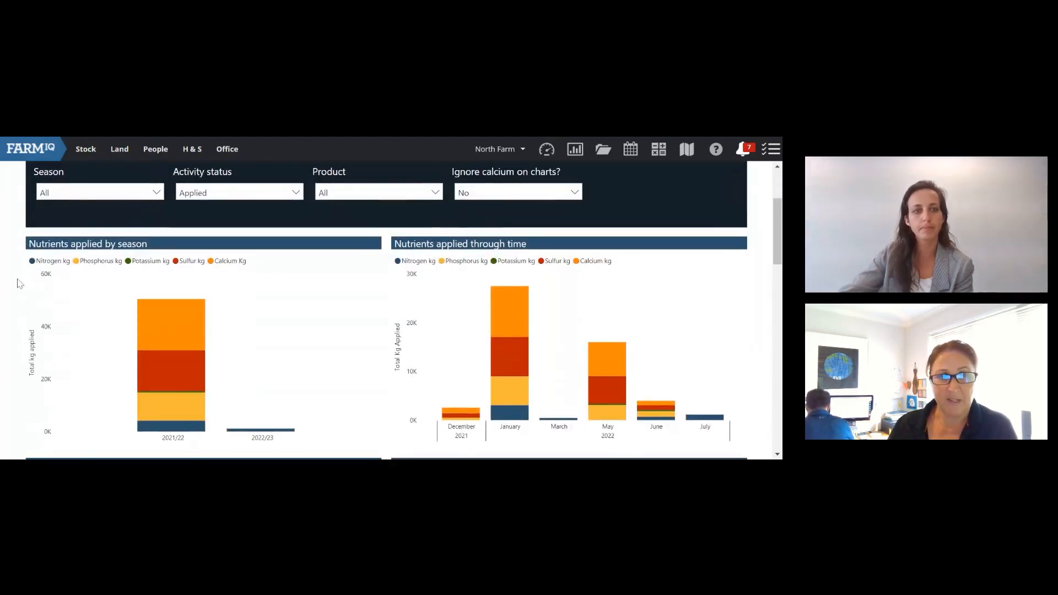
Step: Inspect the 2022/23 bar's tooltip in the Nutrients applied by season chart
{"action": "scroll", "coordinate": [16, 281], "scroll_direction": "down", "scroll_amount": 1}
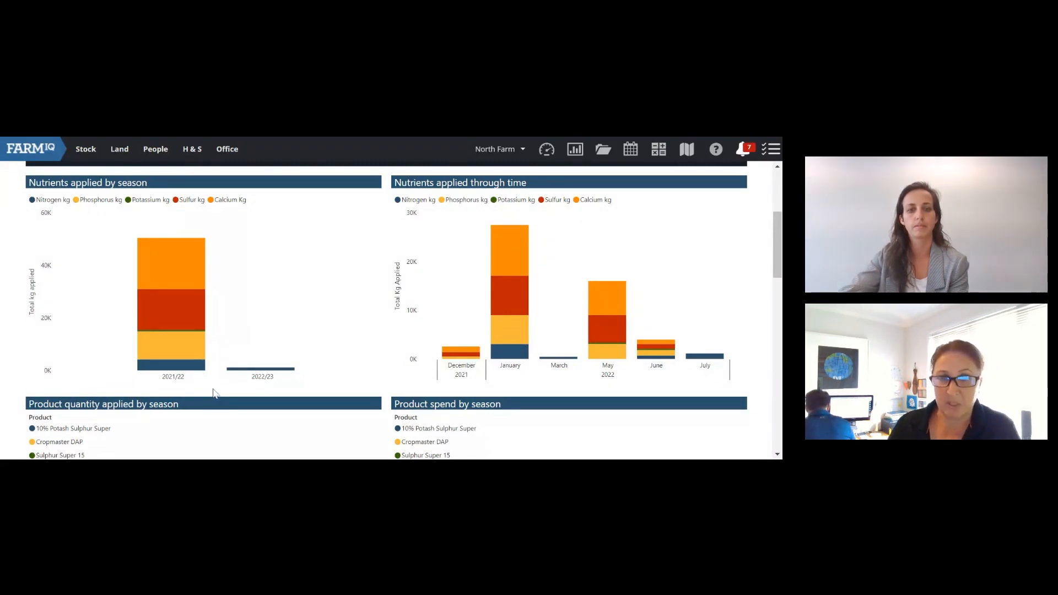
{"action": "mouse_move", "coordinate": [257, 370]}
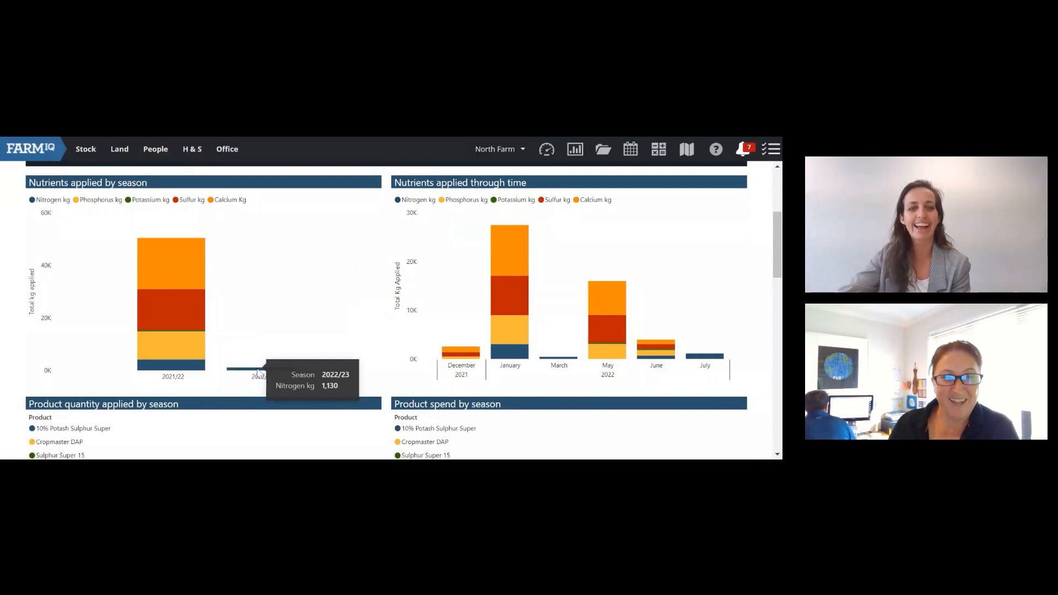
{"action": "scroll", "coordinate": [256, 358], "scroll_direction": "up", "scroll_amount": 3}
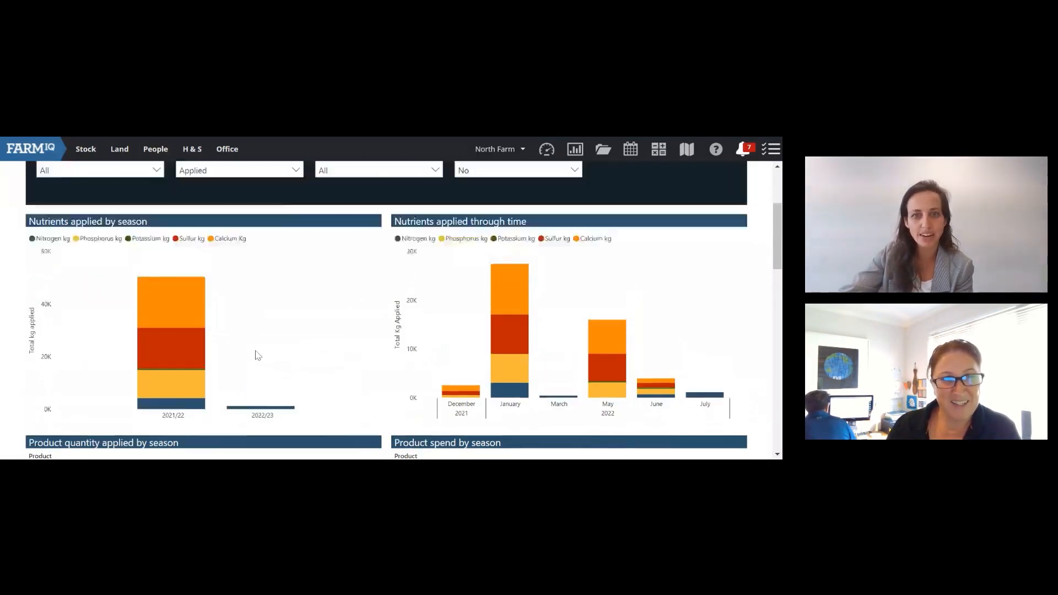
{"action": "scroll", "coordinate": [255, 354], "scroll_direction": "down", "scroll_amount": 2}
{"action": "scroll", "coordinate": [234, 239], "scroll_direction": "up", "scroll_amount": 1}
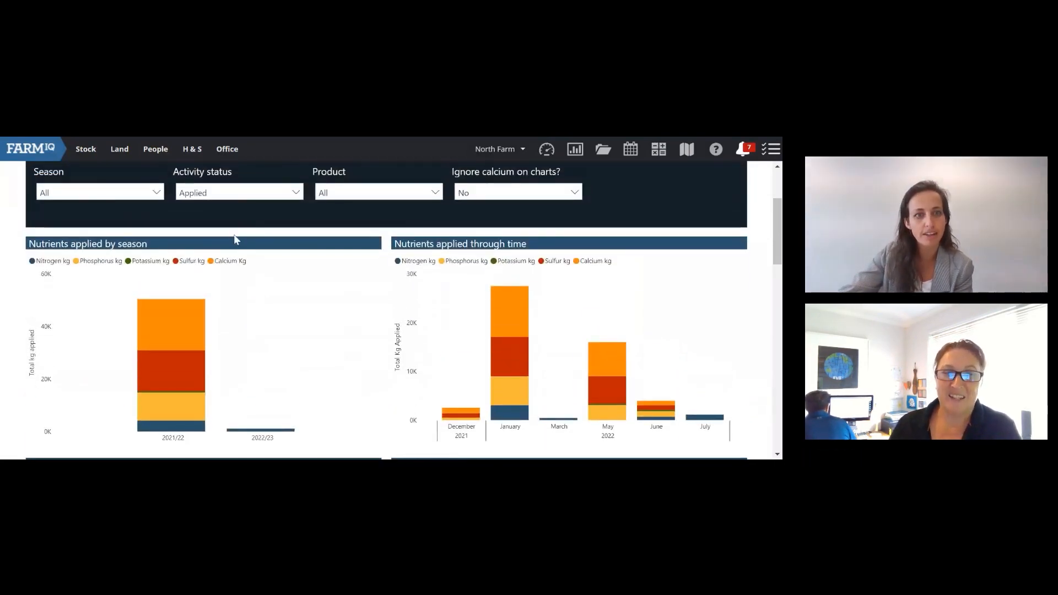
Step: Check the Activity status filter's Applied and Planned choices, leaving it unchanged
{"action": "left_click", "coordinate": [243, 193]}
{"action": "left_click", "coordinate": [243, 194]}
{"action": "scroll", "coordinate": [284, 295], "scroll_direction": "down", "scroll_amount": 2}
{"action": "scroll", "coordinate": [257, 253], "scroll_direction": "up", "scroll_amount": 4}
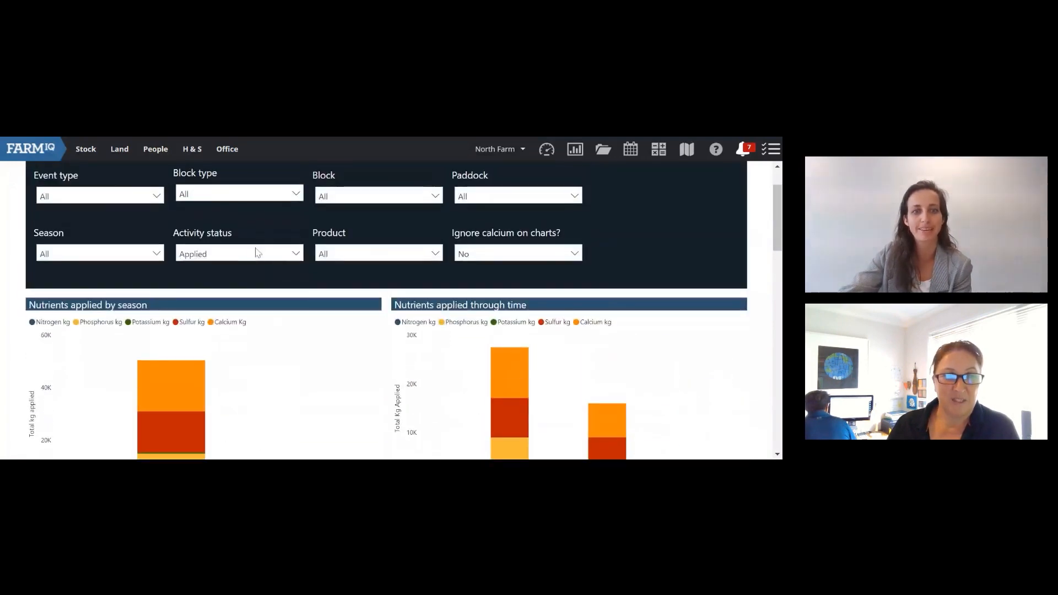
{"action": "left_click", "coordinate": [257, 252]}
{"action": "scroll", "coordinate": [239, 353], "scroll_direction": "down", "scroll_amount": 3}
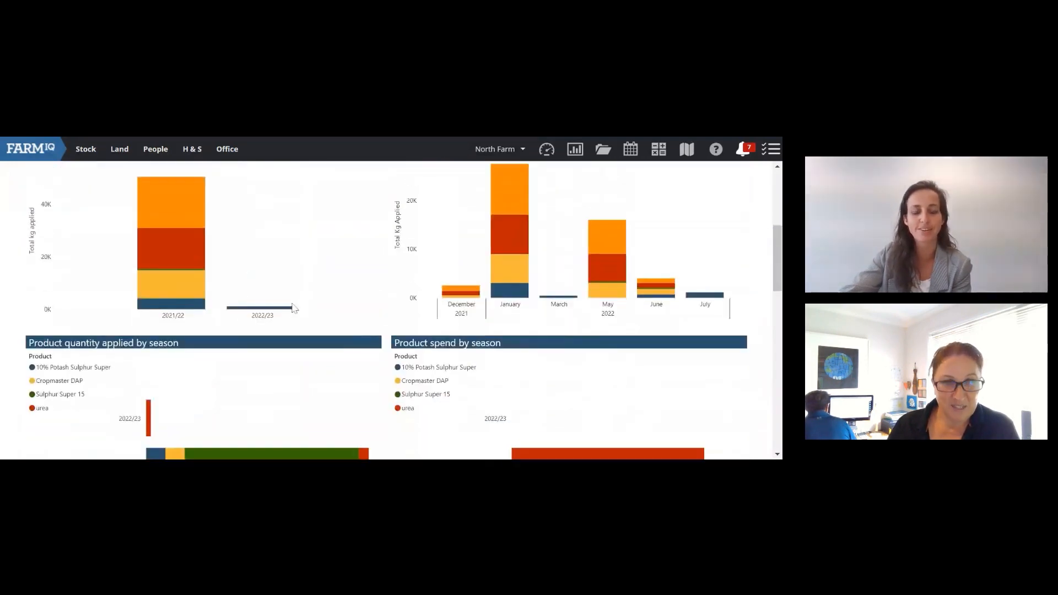
{"action": "scroll", "coordinate": [323, 323], "scroll_direction": "up", "scroll_amount": 1}
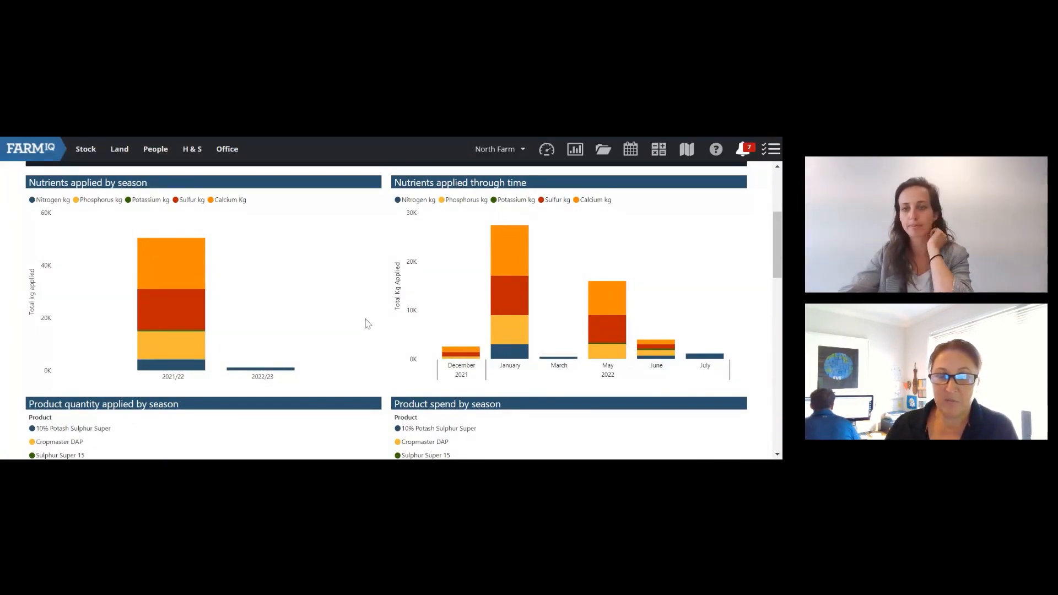
{"action": "scroll", "coordinate": [390, 310], "scroll_direction": "down", "scroll_amount": 1}
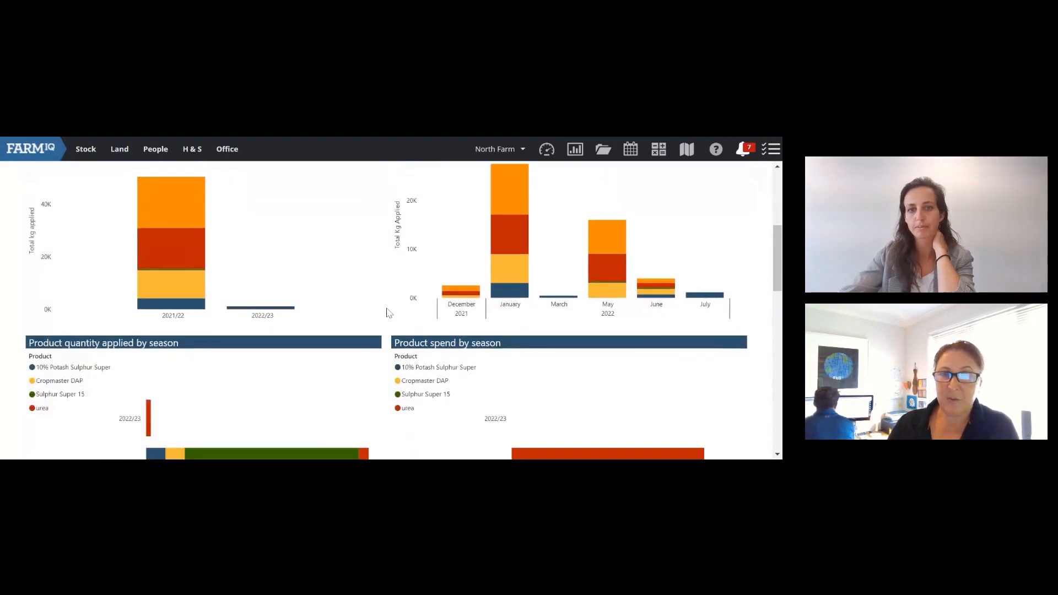
{"action": "scroll", "coordinate": [390, 311], "scroll_direction": "up", "scroll_amount": 1}
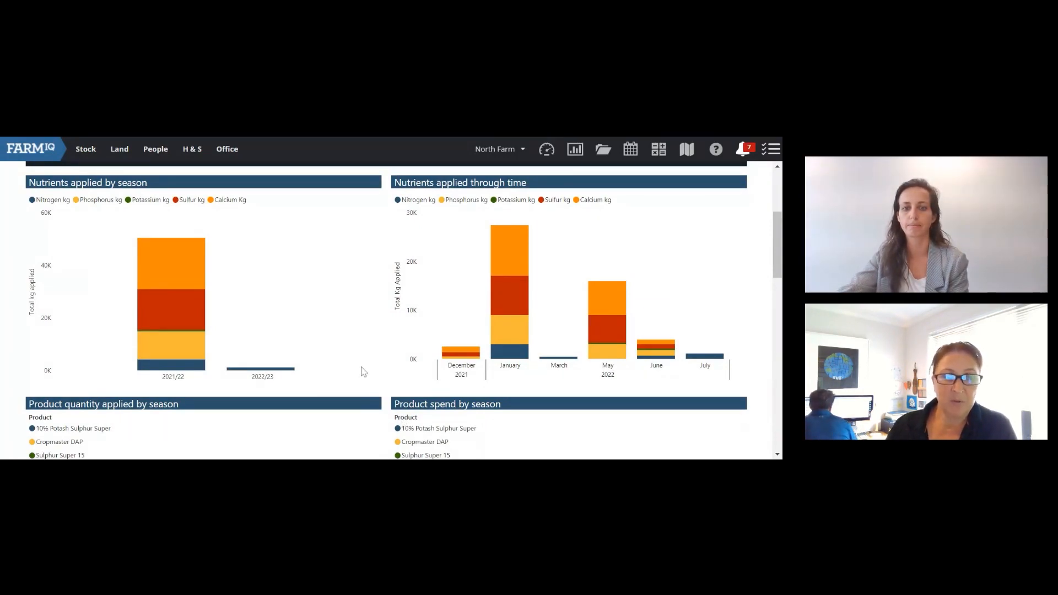
Step: Move down to the Product tonnes applied and Spend by paddock charts
{"action": "scroll", "coordinate": [364, 372], "scroll_direction": "down", "scroll_amount": 2}
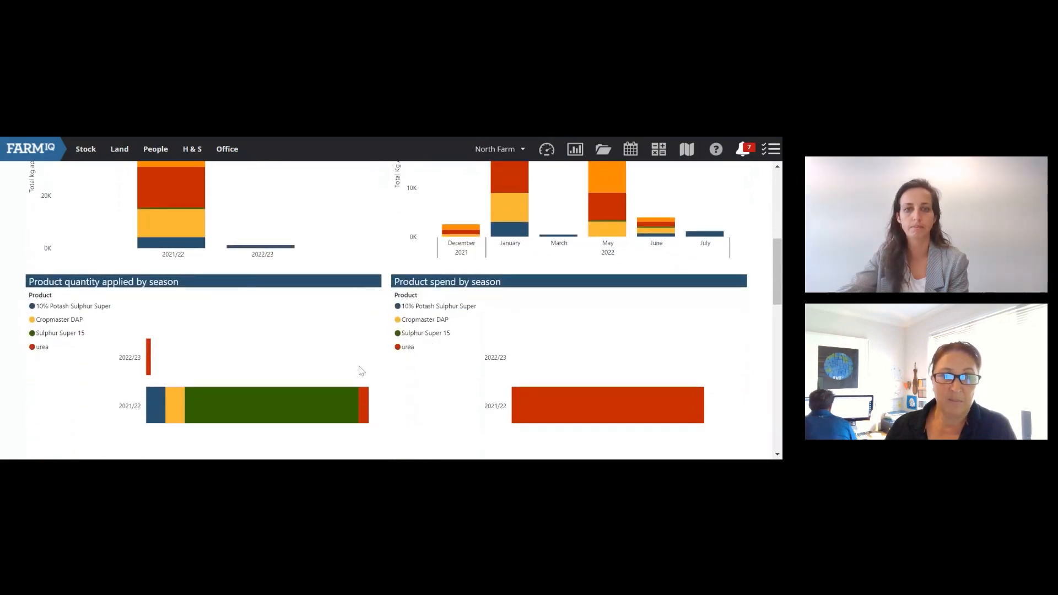
{"action": "scroll", "coordinate": [361, 371], "scroll_direction": "down", "scroll_amount": 1}
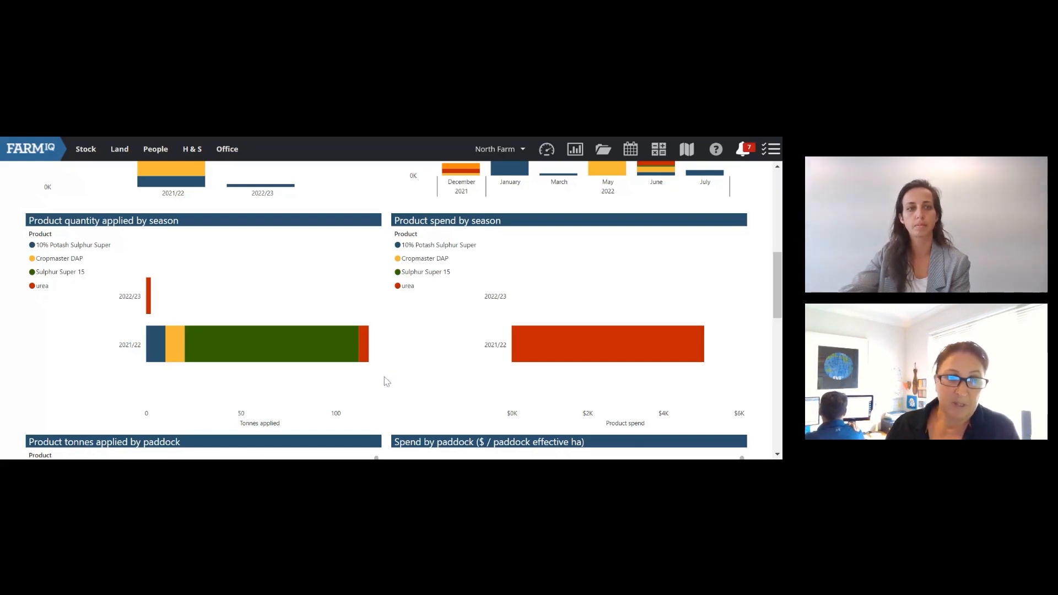
{"action": "scroll", "coordinate": [380, 338], "scroll_direction": "down", "scroll_amount": 1}
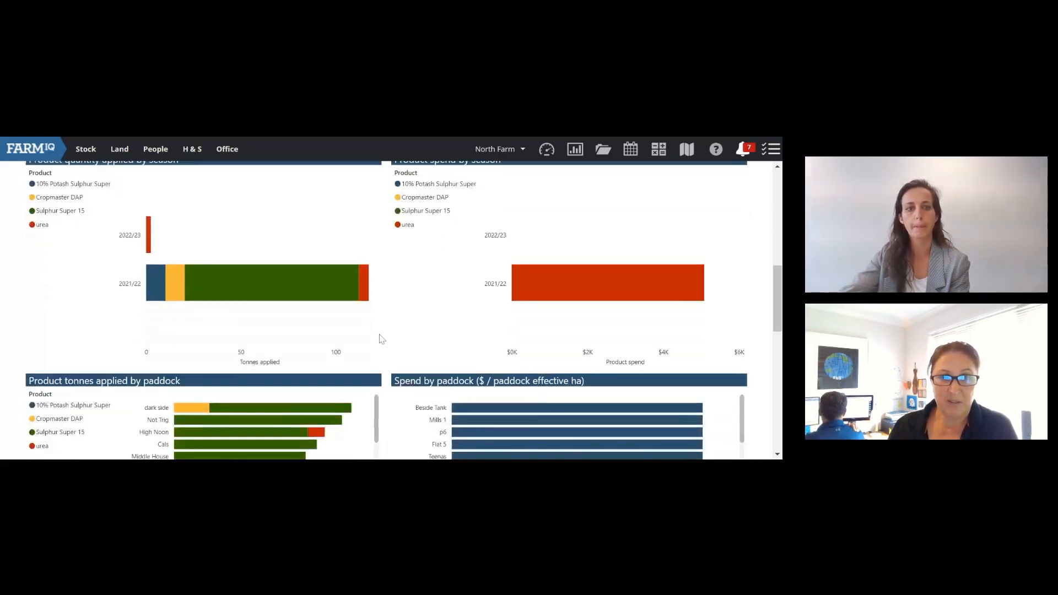
{"action": "scroll", "coordinate": [379, 337], "scroll_direction": "up", "scroll_amount": 1}
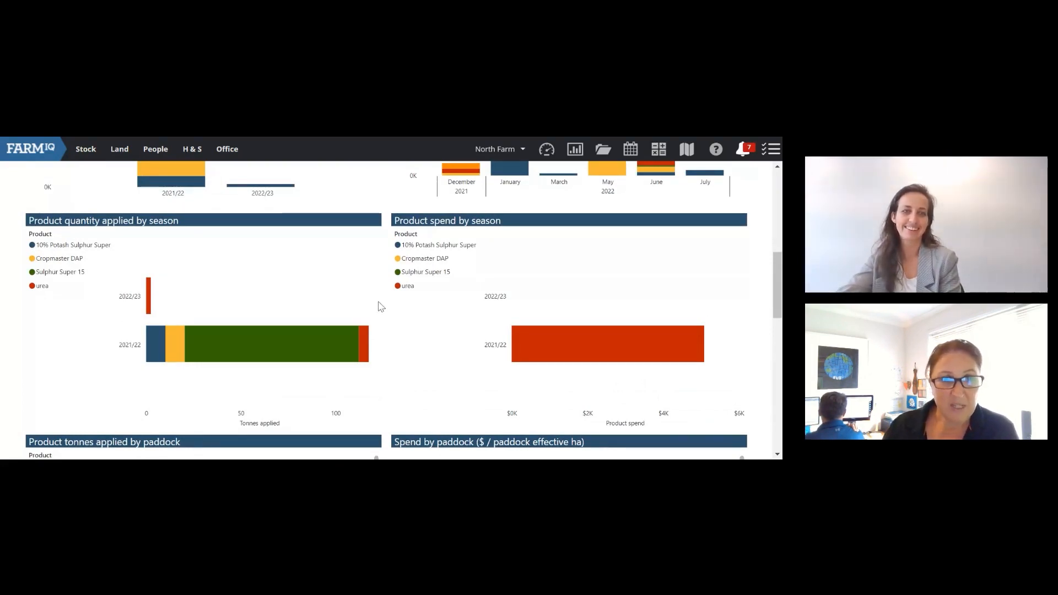
{"action": "scroll", "coordinate": [383, 301], "scroll_direction": "down", "scroll_amount": 2}
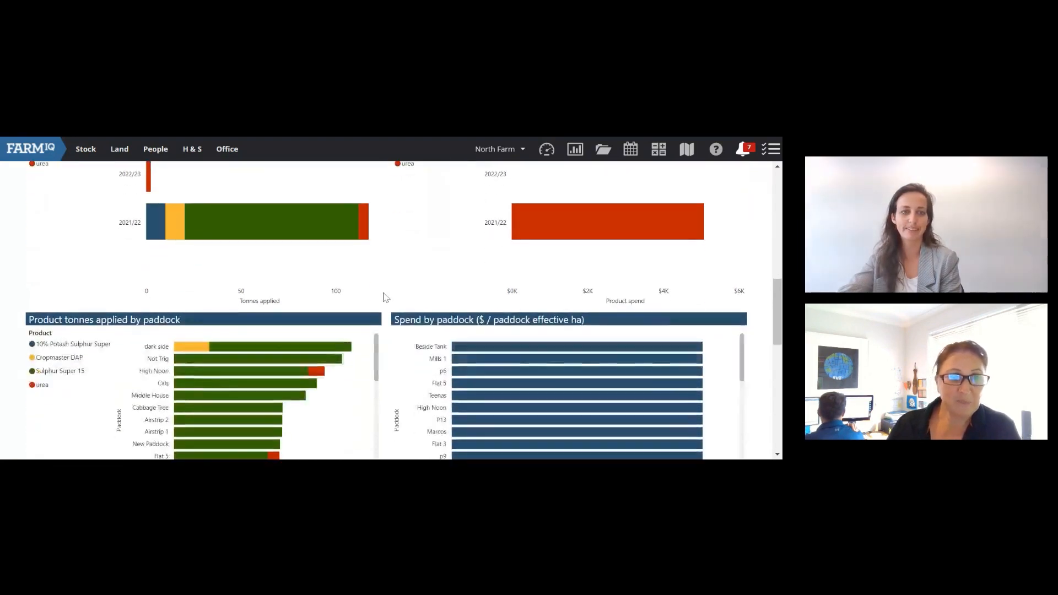
{"action": "scroll", "coordinate": [386, 298], "scroll_direction": "down", "scroll_amount": 2}
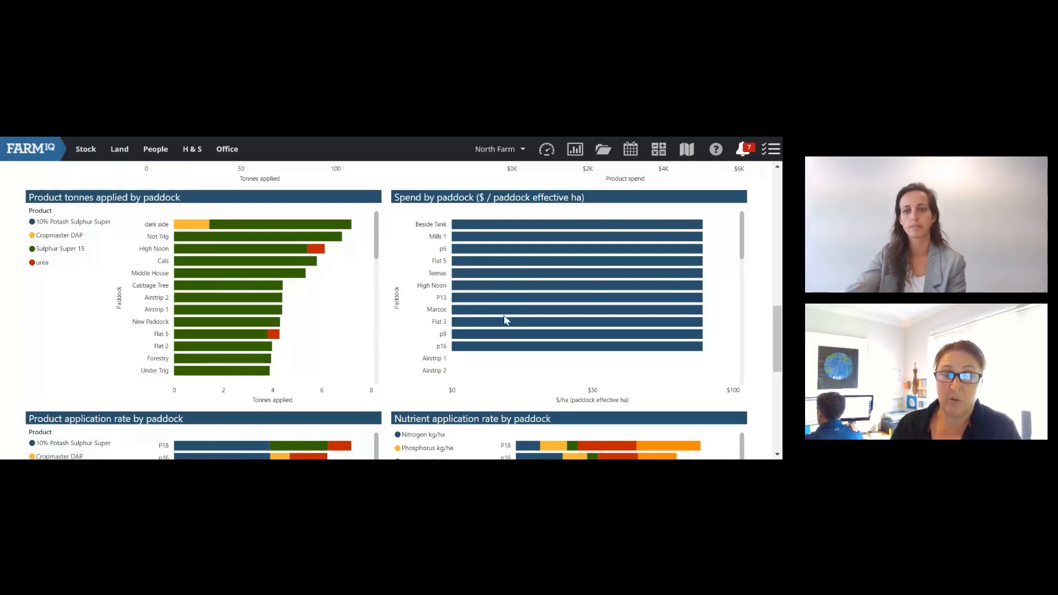
Step: Scroll down to the kg/ha product and nutrient application rate charts and Export details table
{"action": "scroll", "coordinate": [518, 312], "scroll_direction": "down", "scroll_amount": 3}
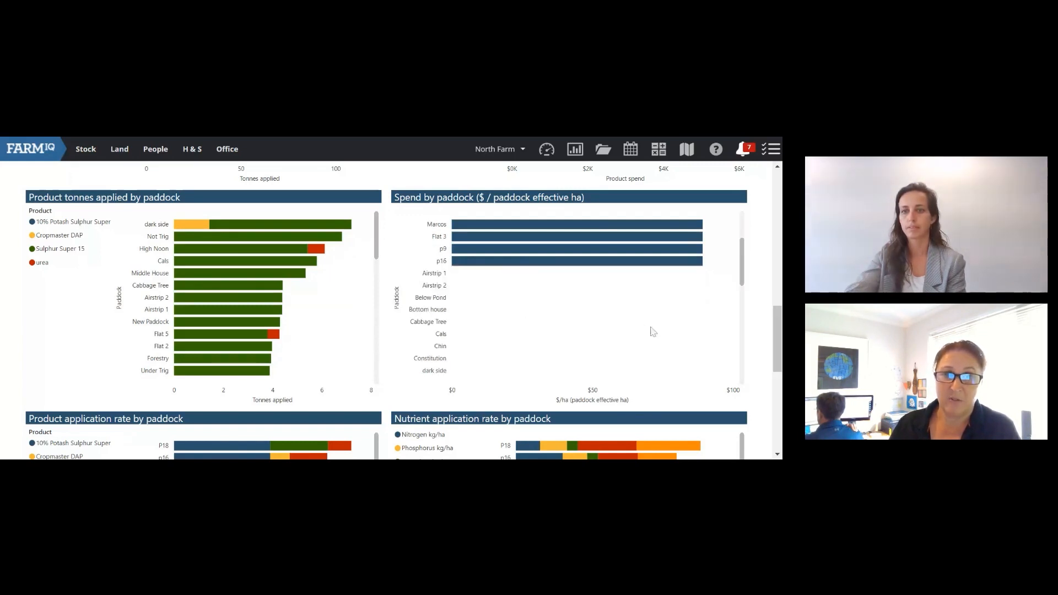
{"action": "scroll", "coordinate": [608, 305], "scroll_direction": "down", "scroll_amount": 3}
{"action": "scroll", "coordinate": [610, 307], "scroll_direction": "up", "scroll_amount": 3}
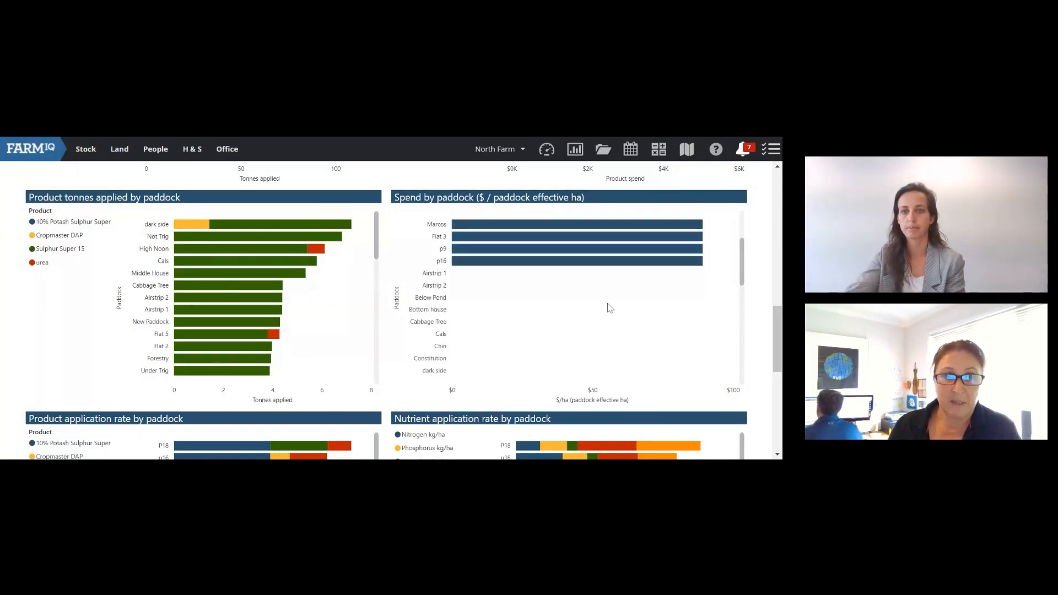
{"action": "scroll", "coordinate": [603, 304], "scroll_direction": "up", "scroll_amount": 3}
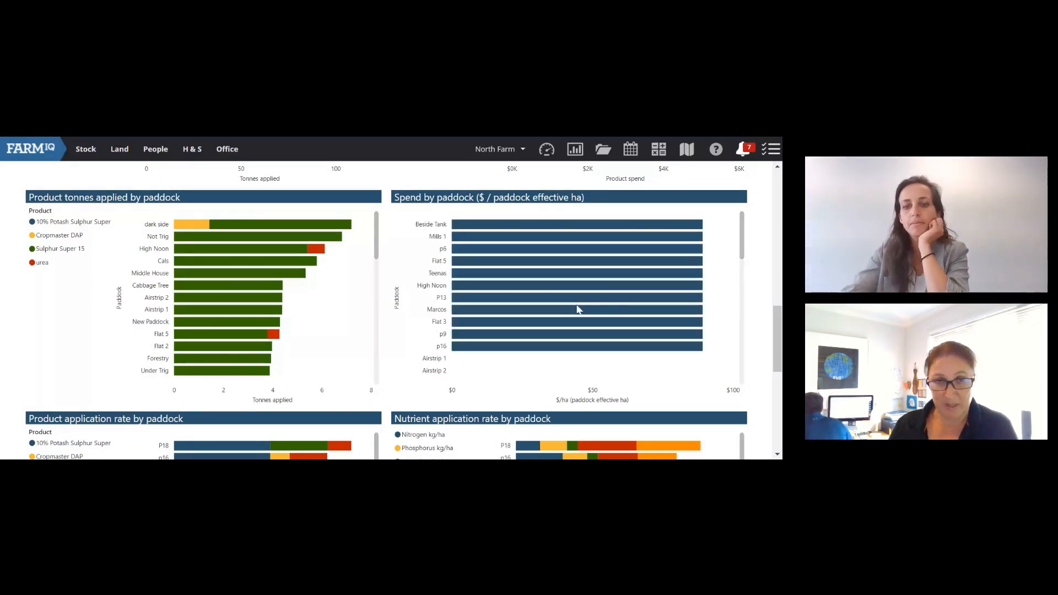
{"action": "scroll", "coordinate": [581, 308], "scroll_direction": "down", "scroll_amount": 3}
{"action": "scroll", "coordinate": [581, 309], "scroll_direction": "up", "scroll_amount": 3}
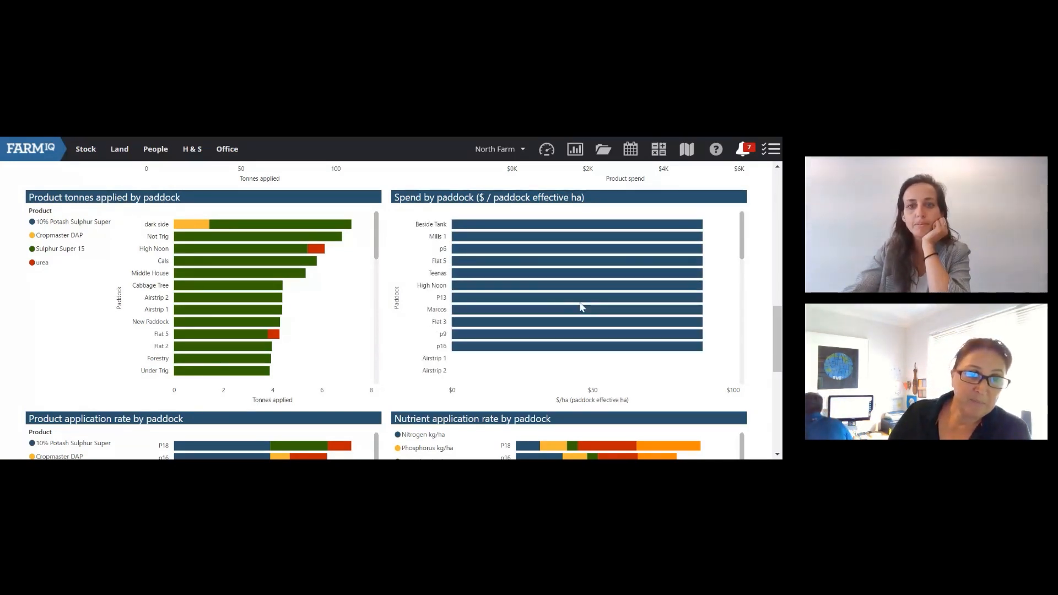
{"action": "scroll", "coordinate": [748, 283], "scroll_direction": "down", "scroll_amount": 5}
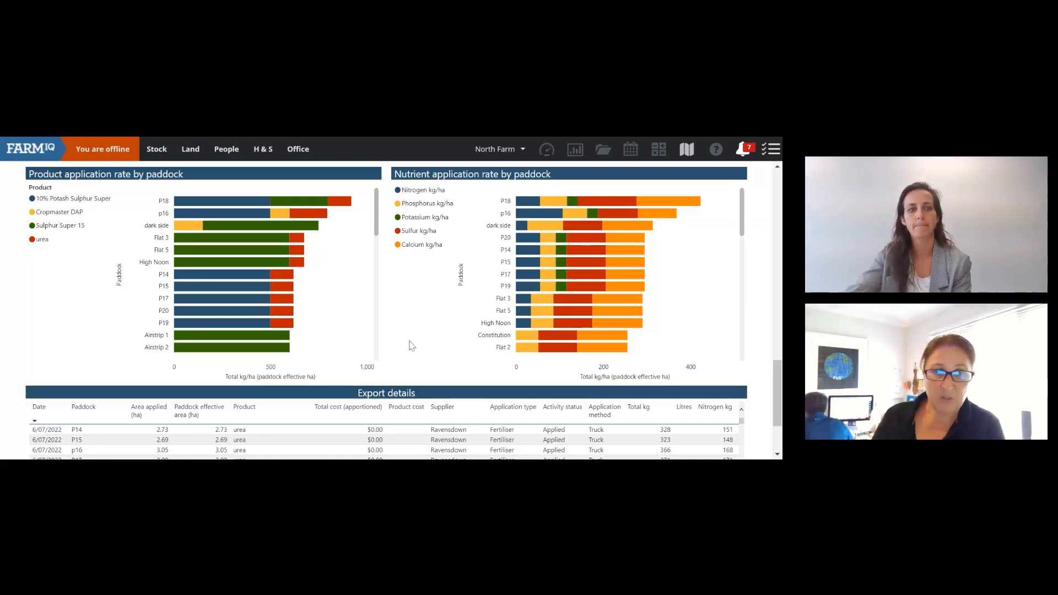
Step: Filter the charts to the 6/07/2022 P14 application, clear it, then reapply it
{"action": "scroll", "coordinate": [412, 340], "scroll_direction": "down", "scroll_amount": 2}
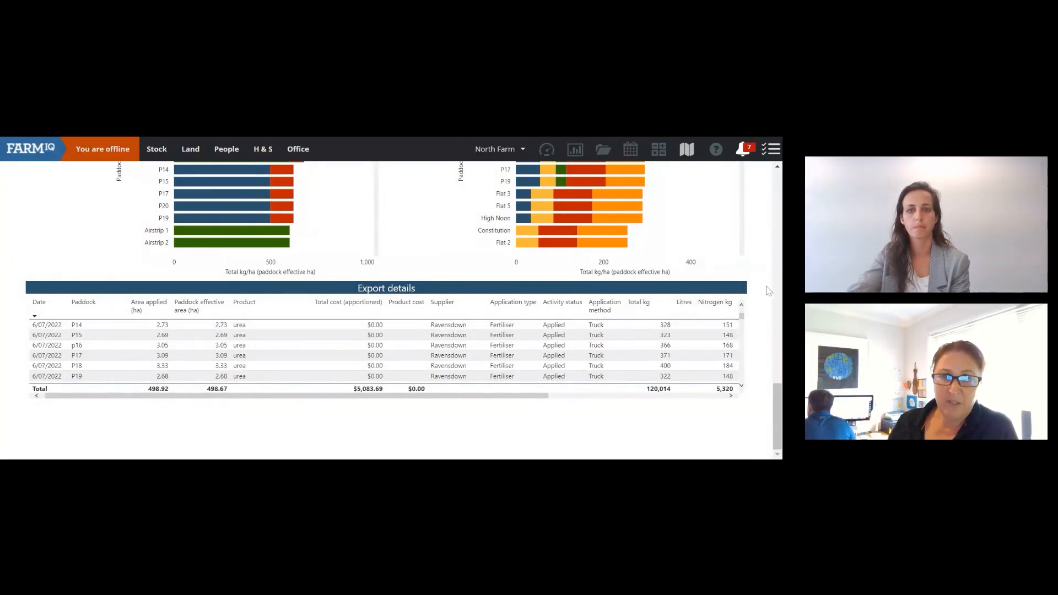
{"action": "left_click", "coordinate": [62, 329]}
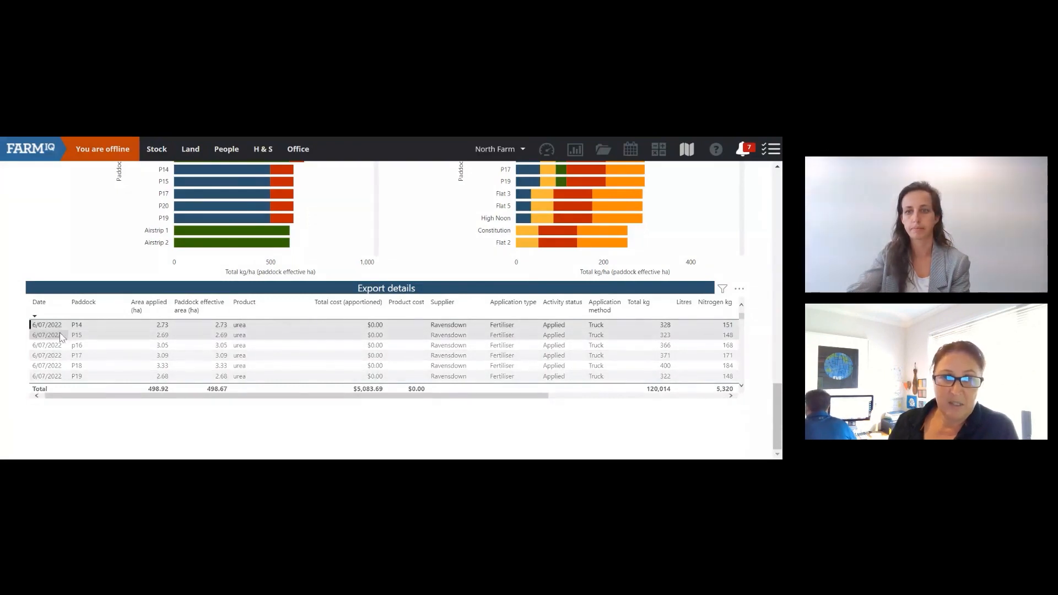
{"action": "scroll", "coordinate": [62, 342], "scroll_direction": "up", "scroll_amount": 1}
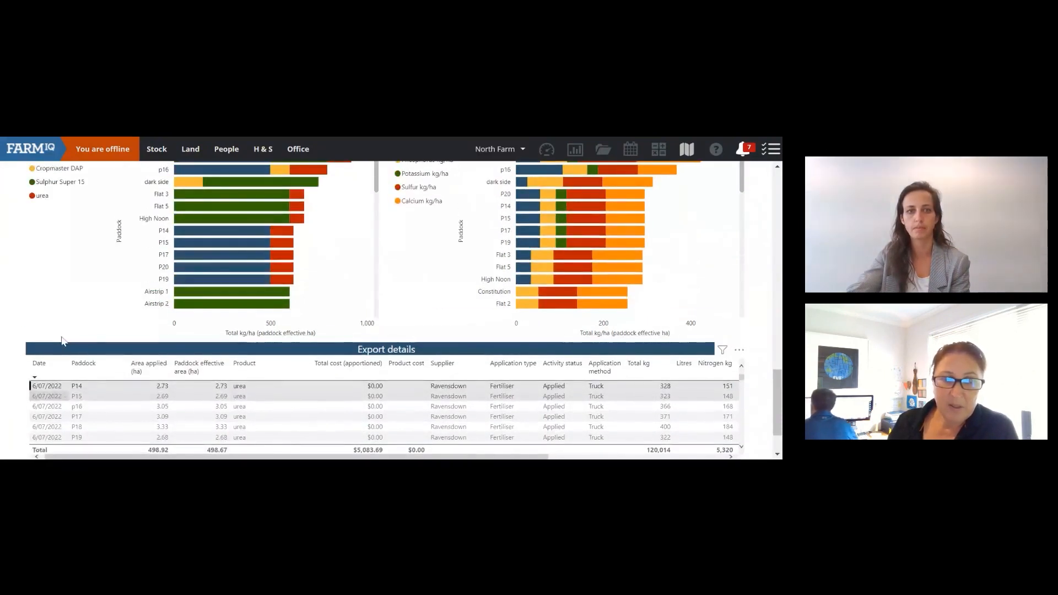
{"action": "left_click", "coordinate": [45, 389]}
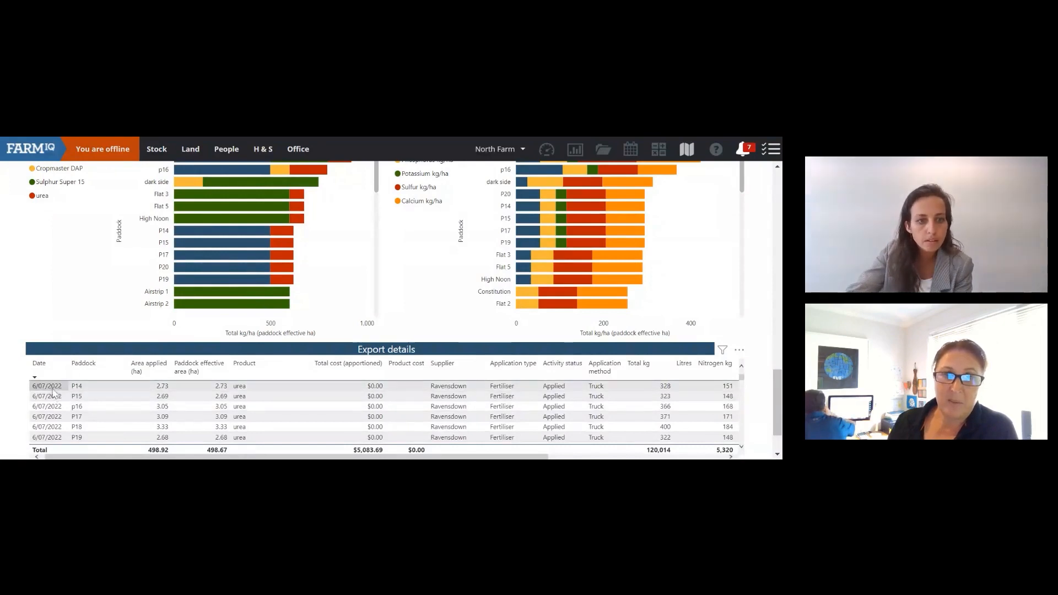
{"action": "left_click", "coordinate": [53, 388]}
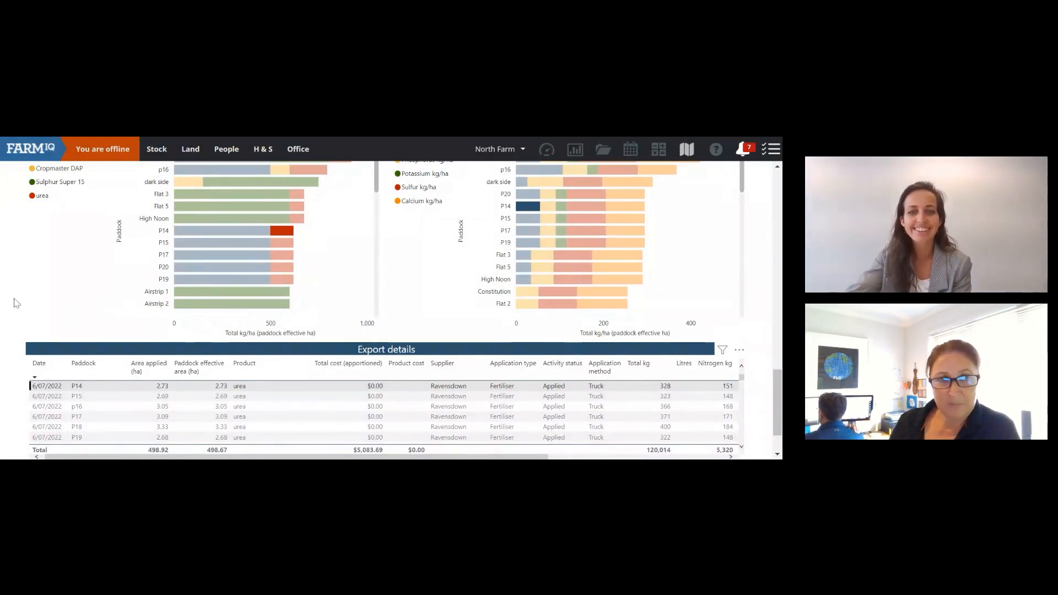
Step: Bring up the More options menu on the Export details table
{"action": "scroll", "coordinate": [12, 301], "scroll_direction": "down", "scroll_amount": 1}
{"action": "scroll", "coordinate": [12, 300], "scroll_direction": "up", "scroll_amount": 1}
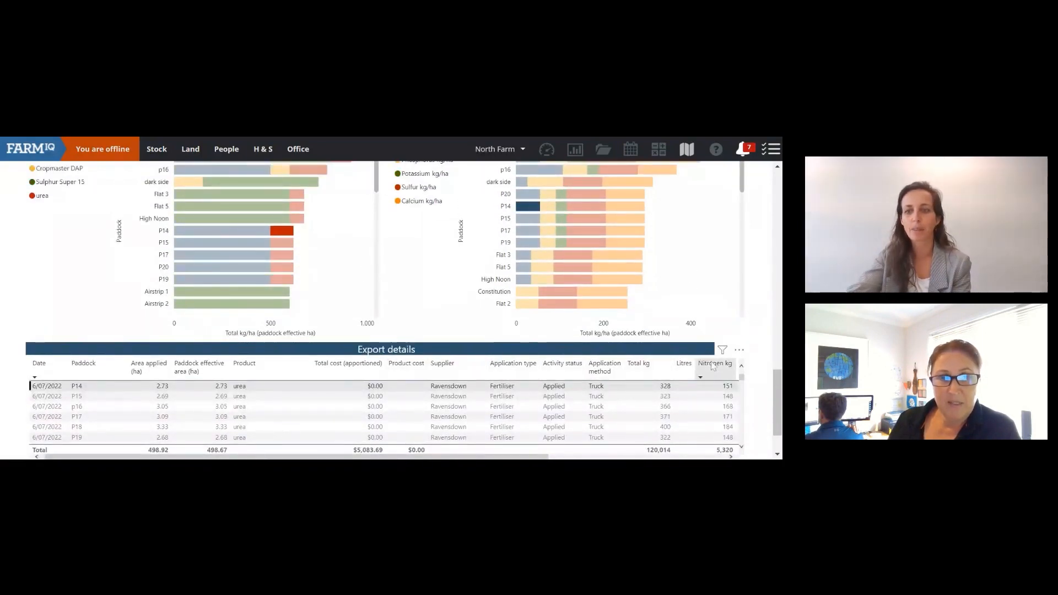
{"action": "scroll", "coordinate": [375, 414], "scroll_direction": "down", "scroll_amount": 2}
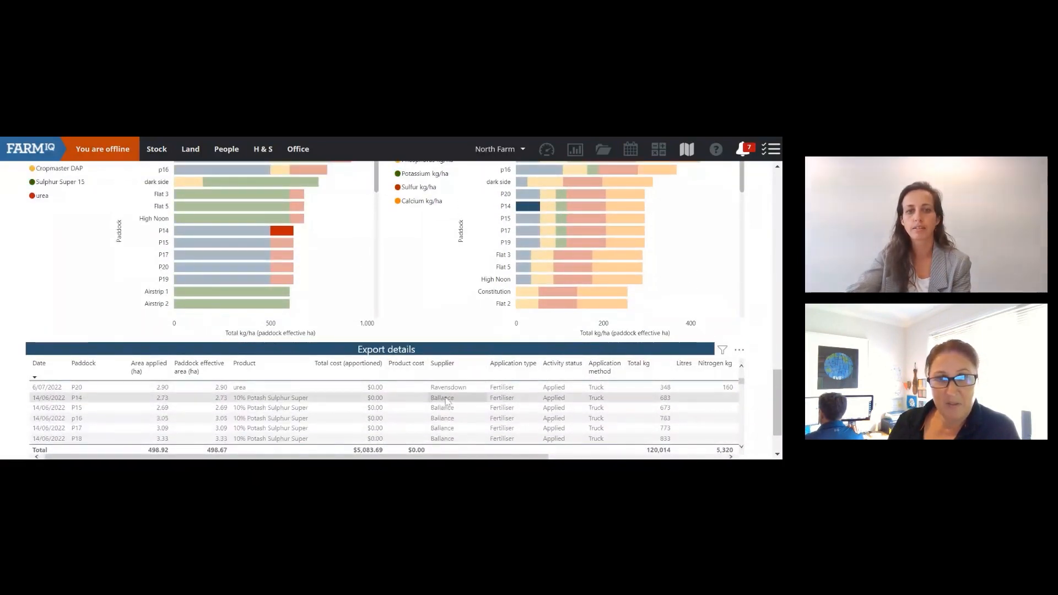
{"action": "scroll", "coordinate": [375, 413], "scroll_direction": "down", "scroll_amount": 6}
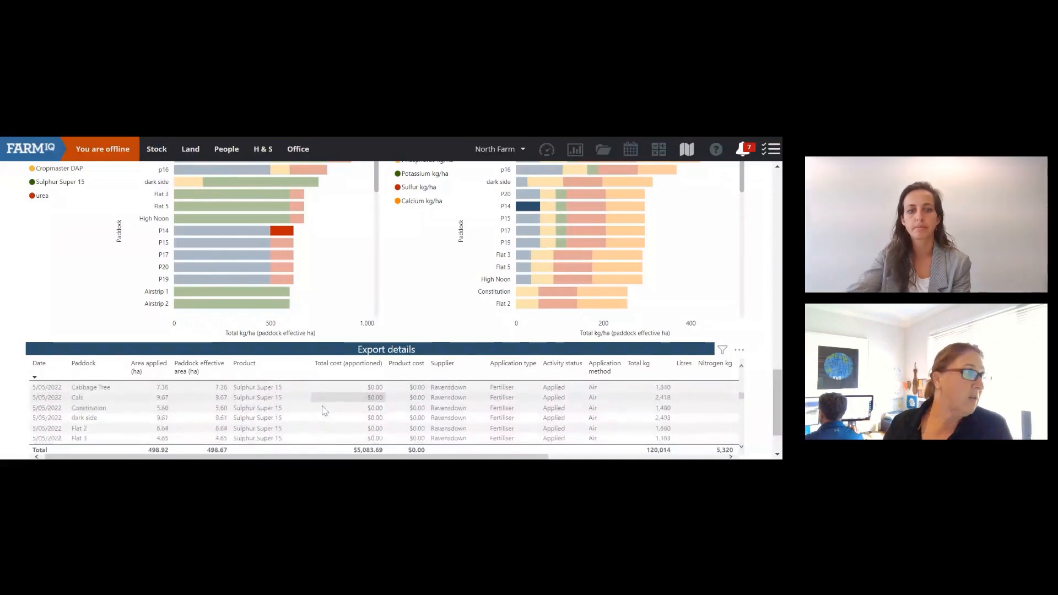
{"action": "scroll", "coordinate": [320, 406], "scroll_direction": "up", "scroll_amount": 10}
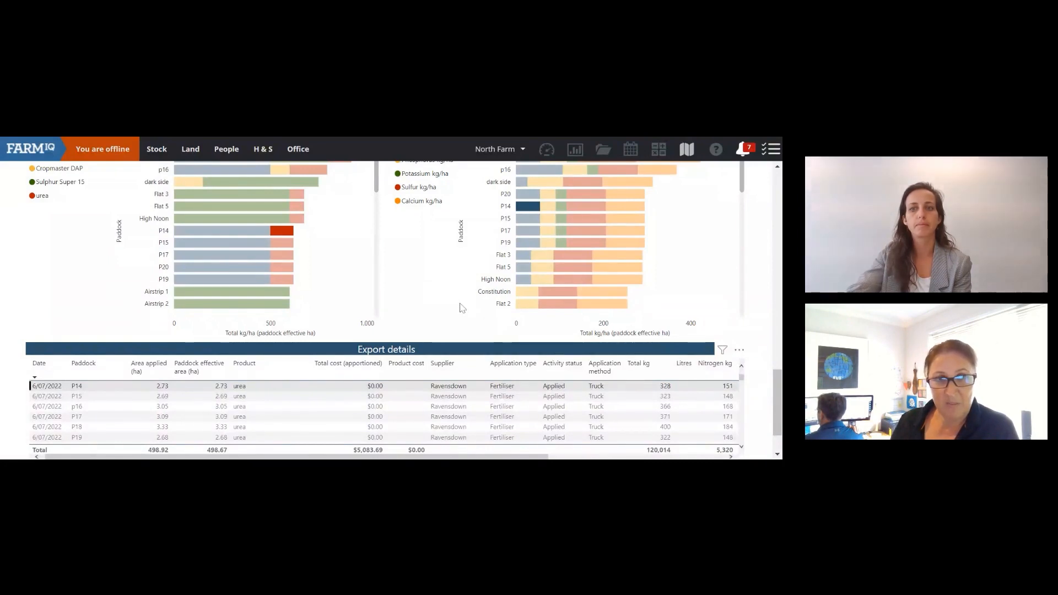
{"action": "scroll", "coordinate": [459, 308], "scroll_direction": "down", "scroll_amount": 1}
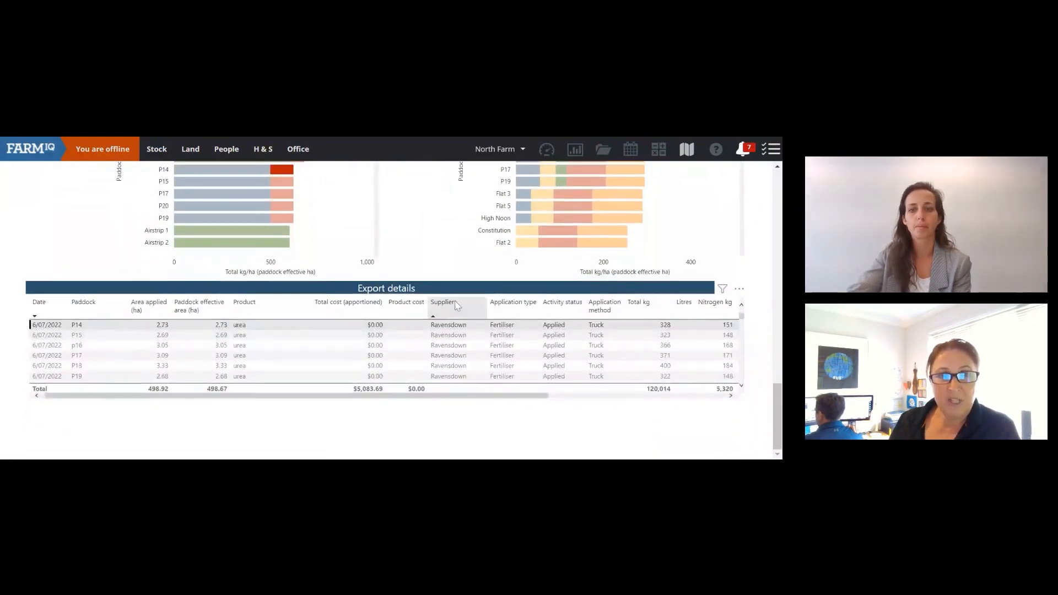
{"action": "left_click", "coordinate": [739, 290]}
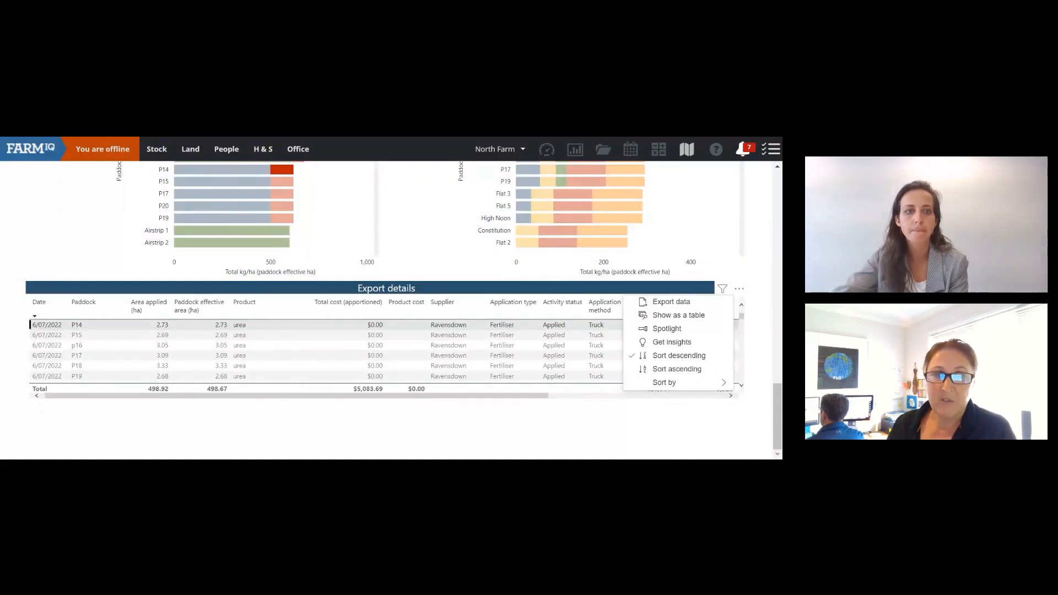
Step: Return to the report filters and look through the Season list without filtering
{"action": "scroll", "coordinate": [437, 351], "scroll_direction": "up", "scroll_amount": 15}
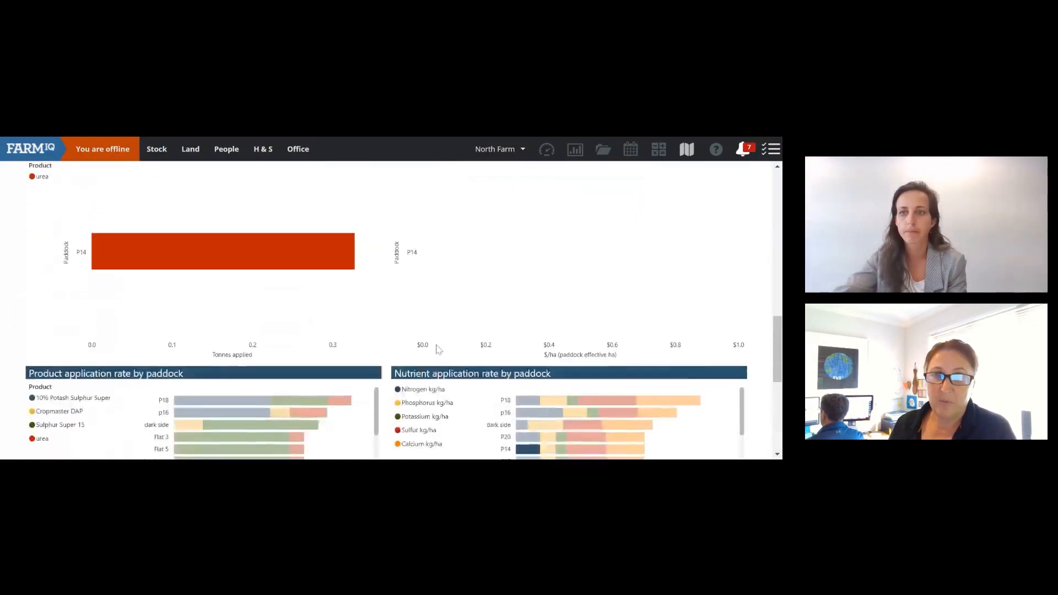
{"action": "scroll", "coordinate": [437, 351], "scroll_direction": "up", "scroll_amount": 2}
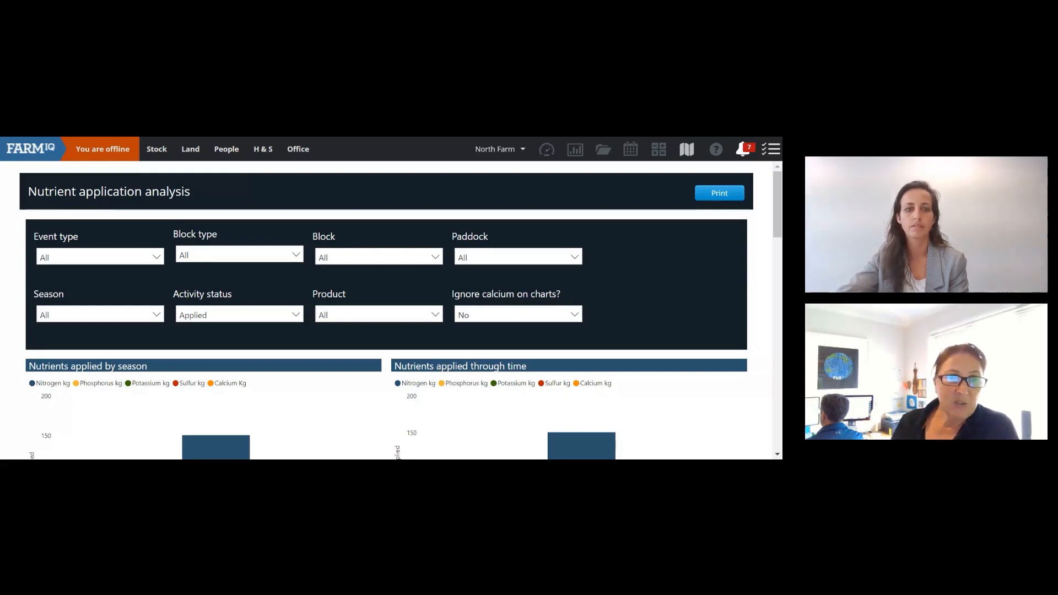
{"action": "left_click", "coordinate": [123, 316]}
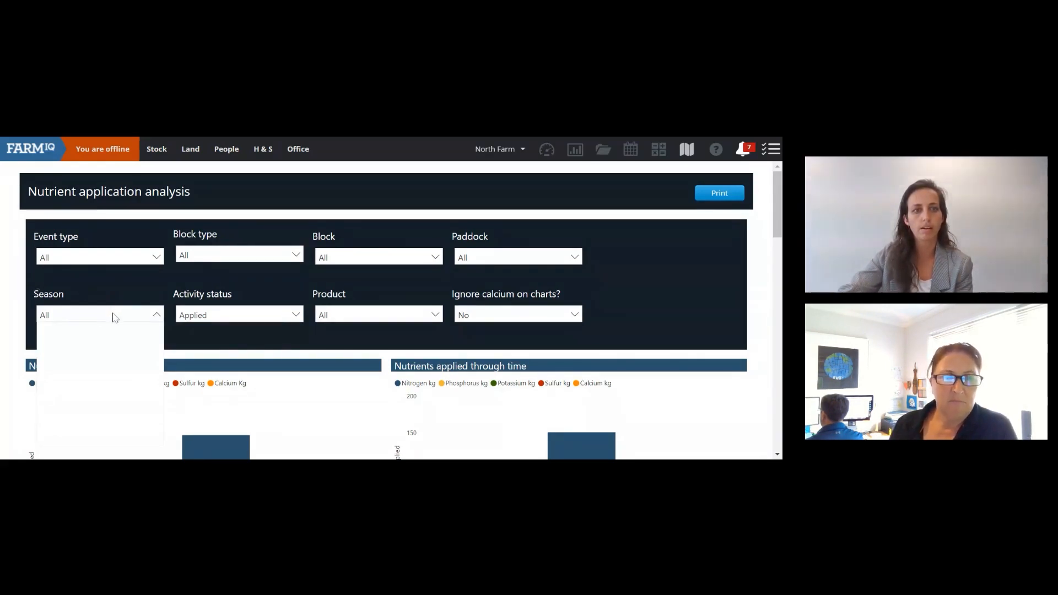
{"action": "scroll", "coordinate": [111, 308], "scroll_direction": "down", "scroll_amount": 1}
{"action": "scroll", "coordinate": [107, 307], "scroll_direction": "up", "scroll_amount": 1}
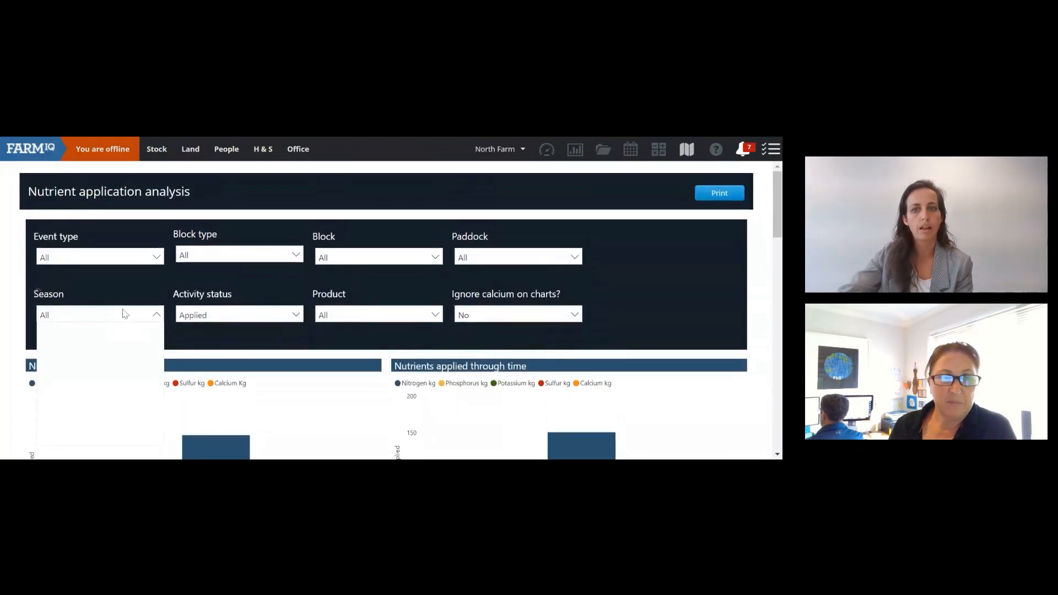
{"action": "left_click", "coordinate": [121, 316]}
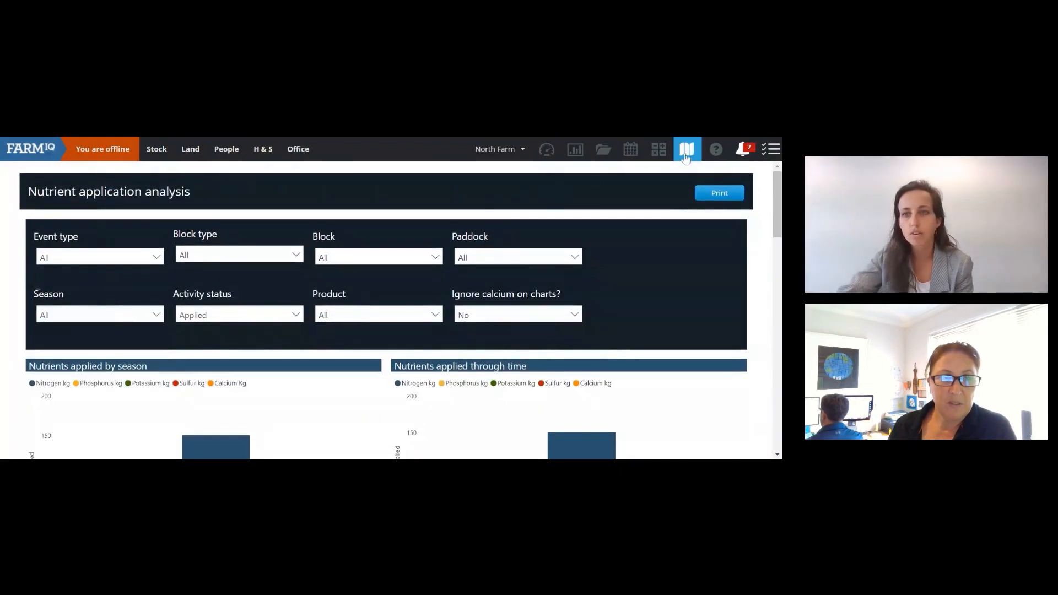
Step: Open the North Farm paddock map from the top toolbar Map icon
{"action": "left_click", "coordinate": [490, 150]}
{"action": "left_click", "coordinate": [483, 150]}
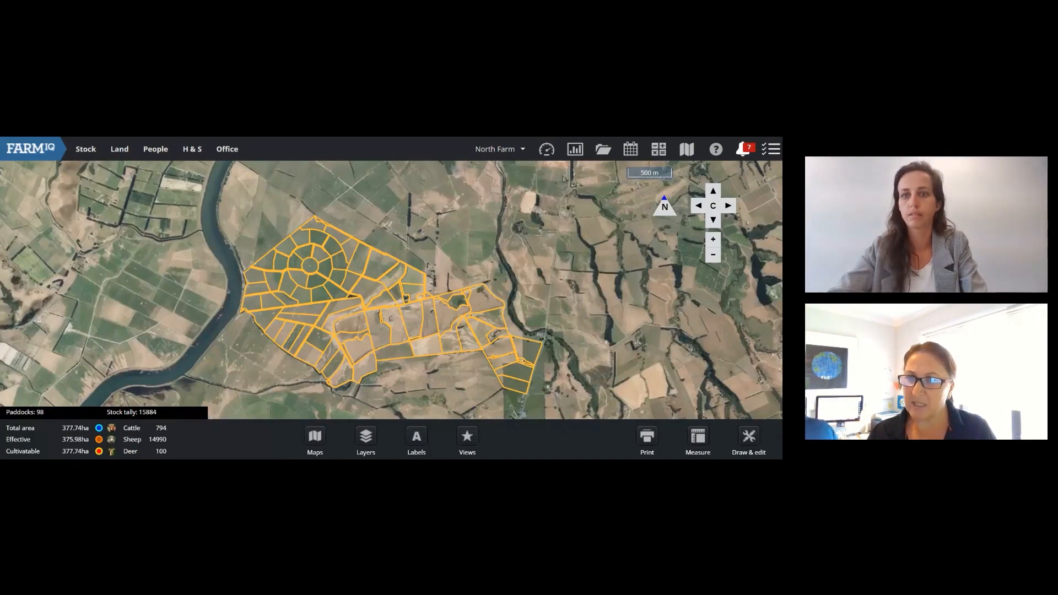
Step: Search the farm list for 'north famm' and select North Farm from the results
{"action": "key", "text": "ctrl+Tab"}
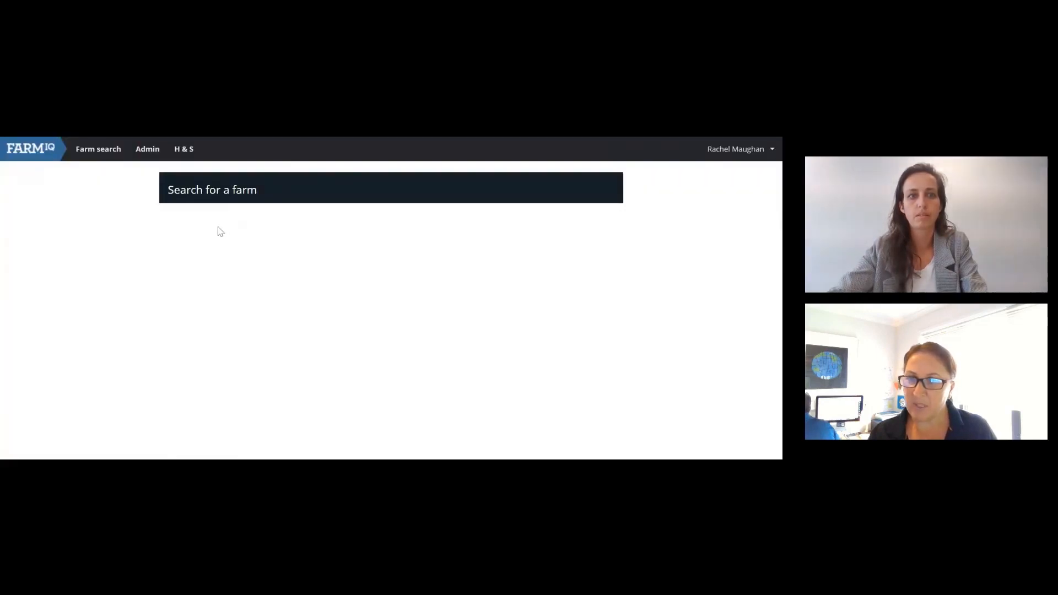
{"action": "type", "text": "north"}
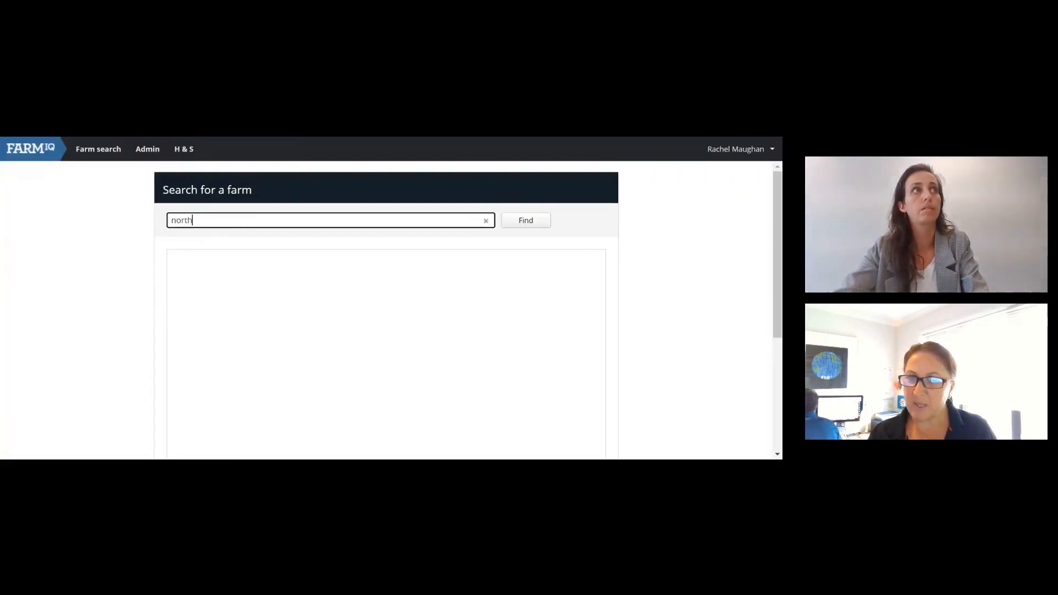
{"action": "type", "text": " fam"}
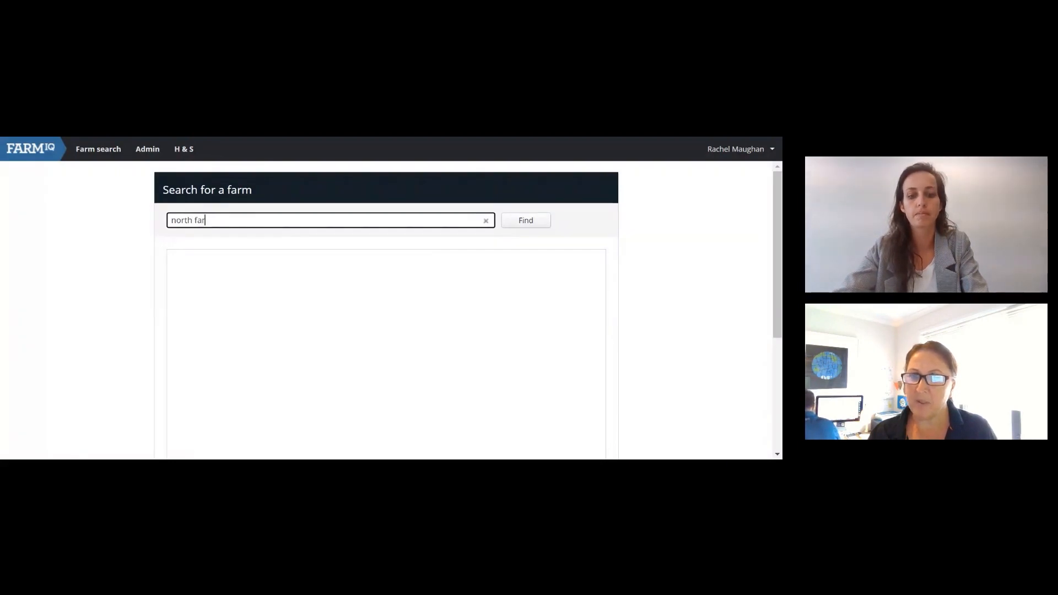
{"action": "type", "text": "m"}
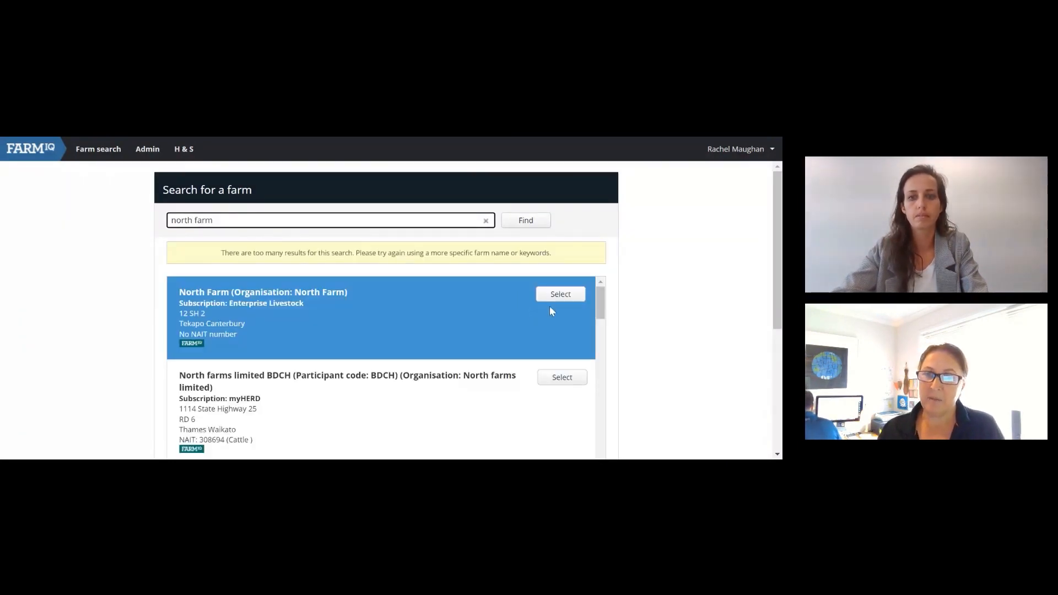
{"action": "left_click", "coordinate": [561, 293]}
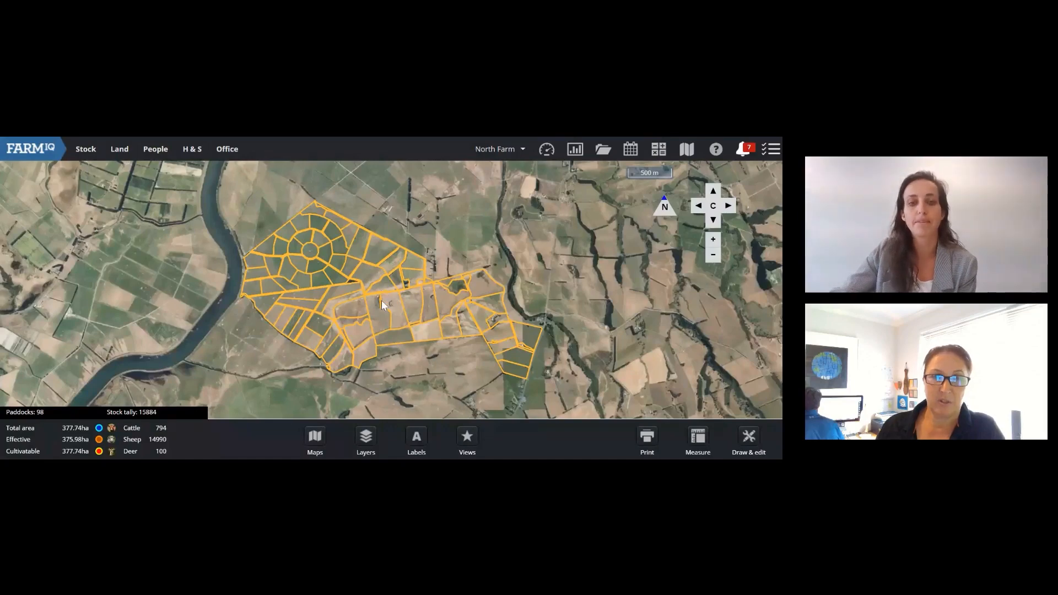
{"action": "scroll", "coordinate": [382, 300], "scroll_direction": "up", "scroll_amount": 1}
{"action": "scroll", "coordinate": [379, 306], "scroll_direction": "down", "scroll_amount": 1}
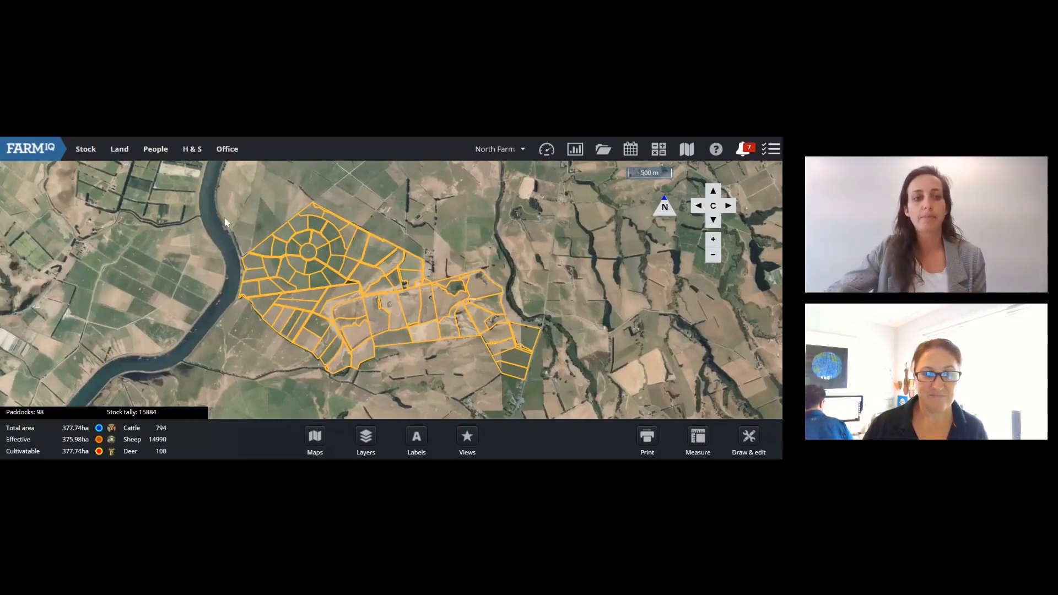
{"action": "left_click", "coordinate": [134, 157]}
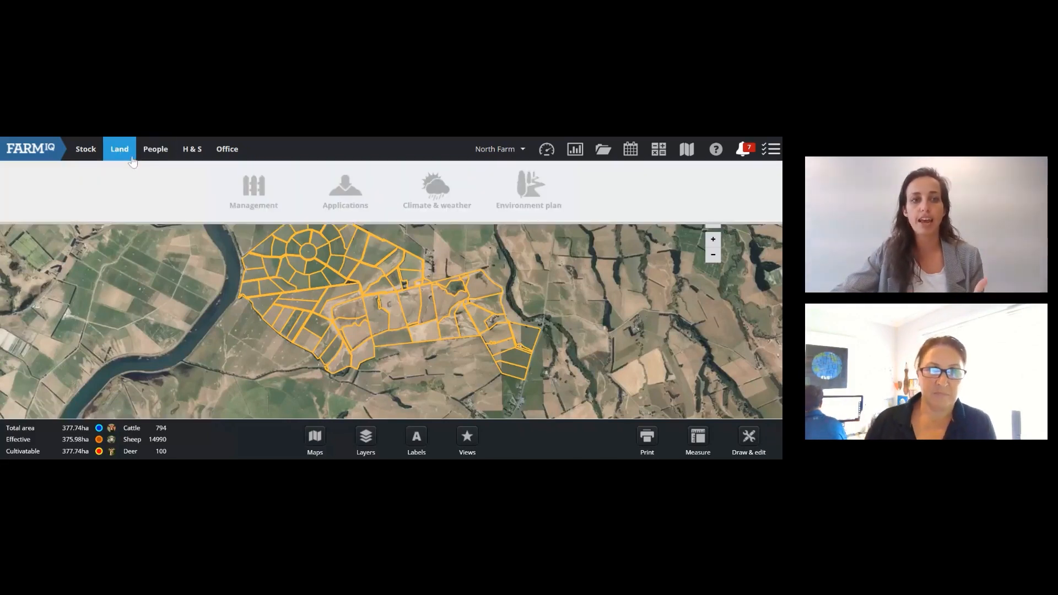
{"action": "left_click", "coordinate": [345, 193]}
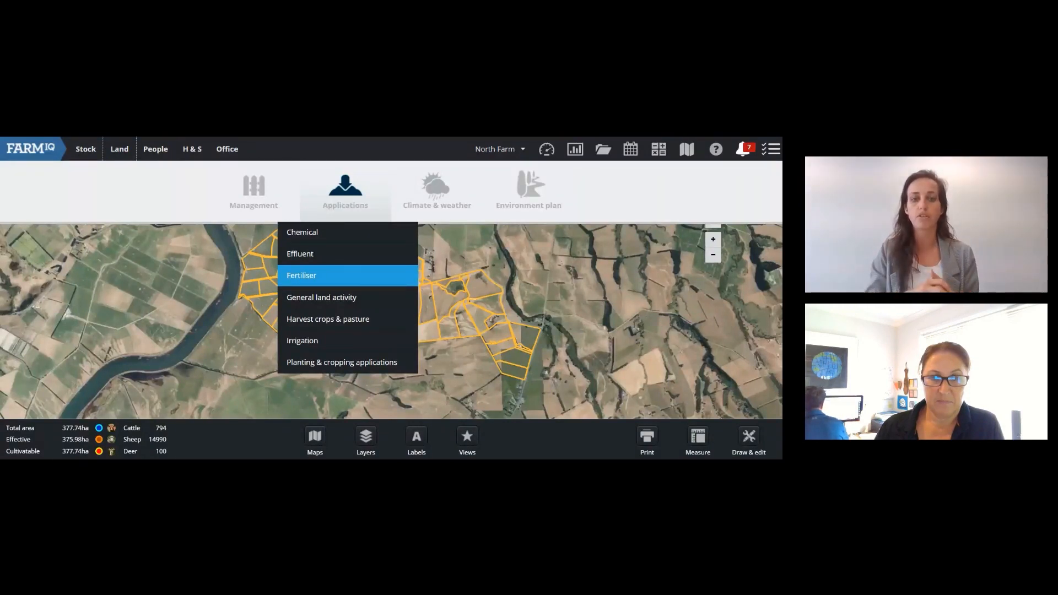
{"action": "left_click", "coordinate": [432, 308]}
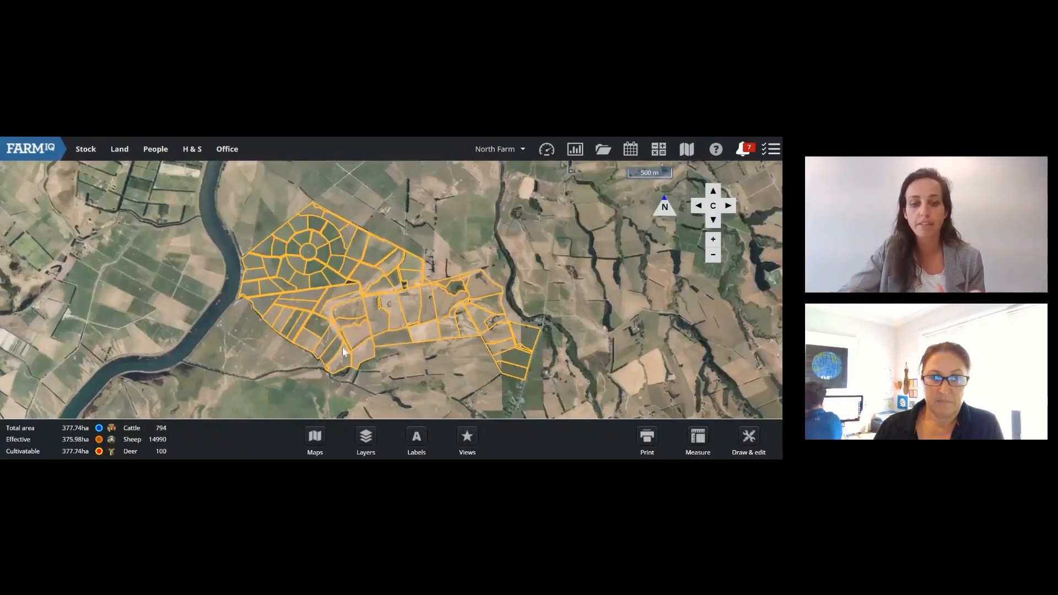
Step: Label map paddocks by name only, leaving effective area off
{"action": "left_click", "coordinate": [416, 445]}
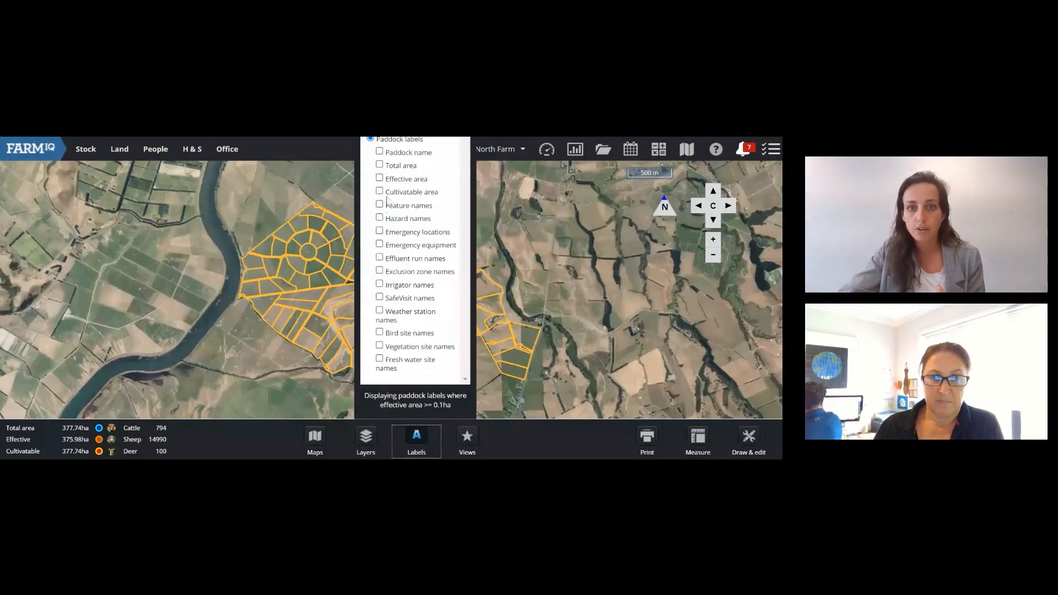
{"action": "left_click", "coordinate": [379, 152]}
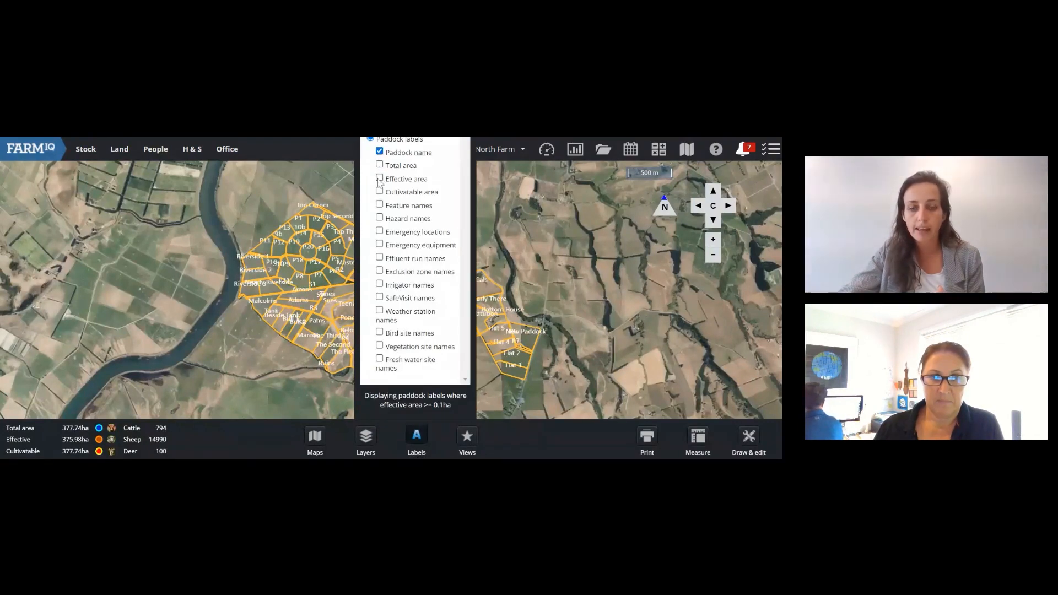
{"action": "left_click", "coordinate": [379, 179]}
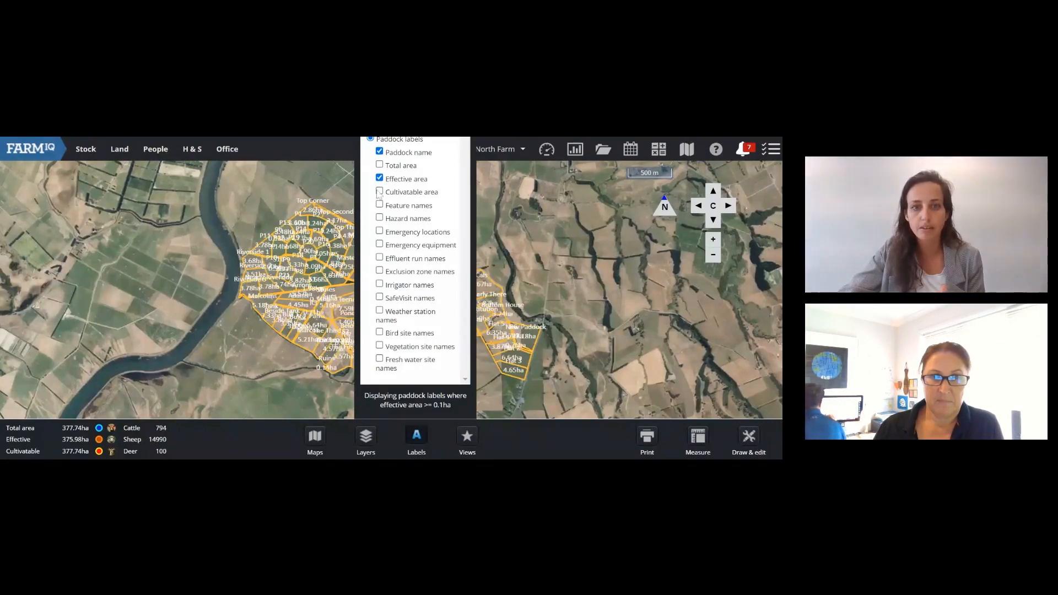
{"action": "left_click", "coordinate": [379, 179]}
{"action": "left_click", "coordinate": [309, 306]}
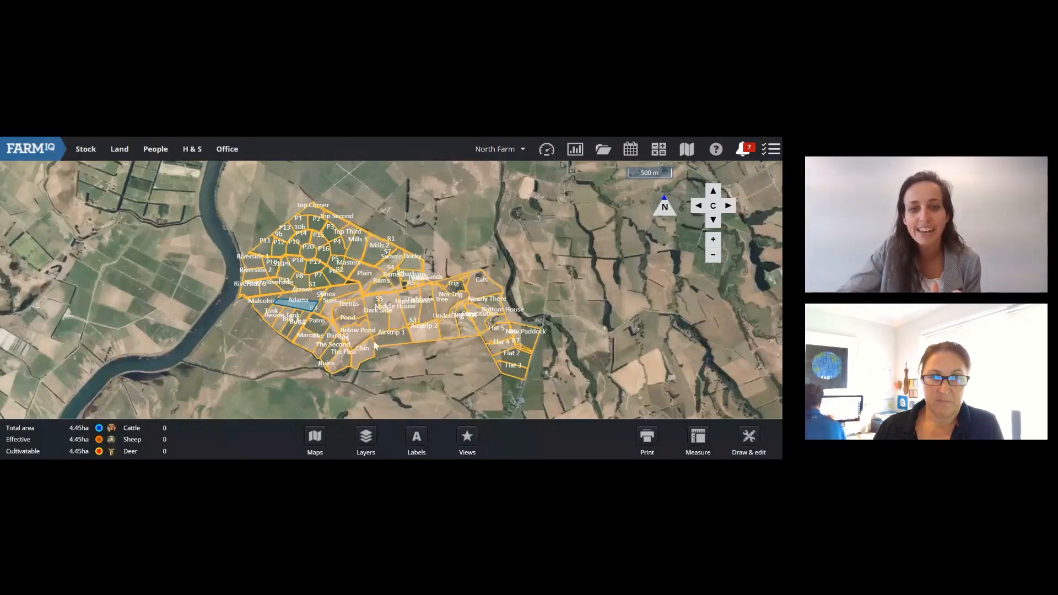
Step: Replace Adams with Teenas, Dark Side and Middle House in the selection and bring up their actions
{"action": "scroll", "coordinate": [369, 339], "scroll_direction": "up", "scroll_amount": 1}
{"action": "left_click", "coordinate": [237, 280]}
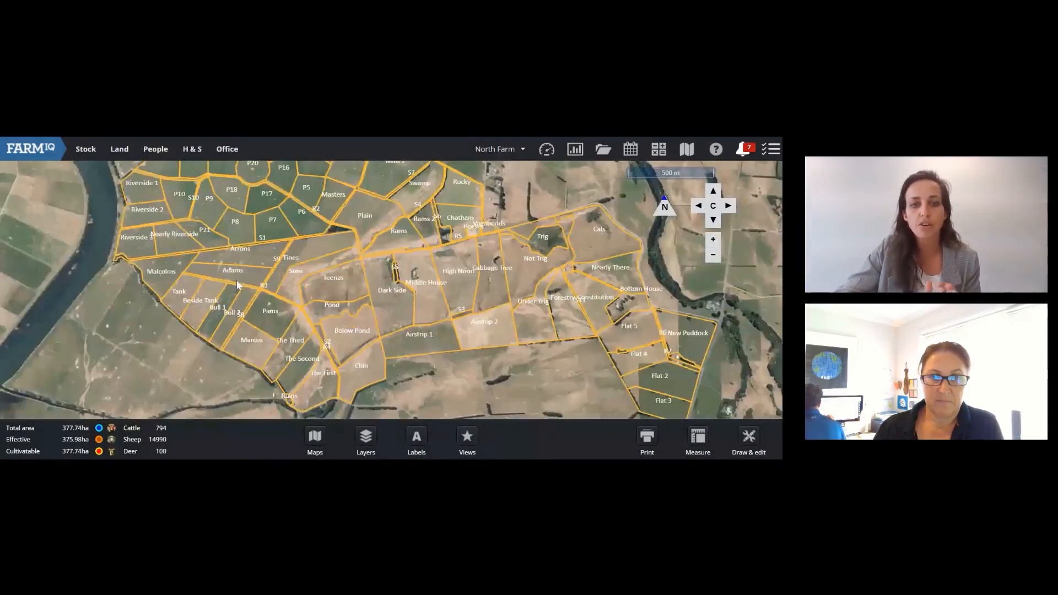
{"action": "left_click", "coordinate": [340, 284]}
{"action": "left_click", "coordinate": [394, 321]}
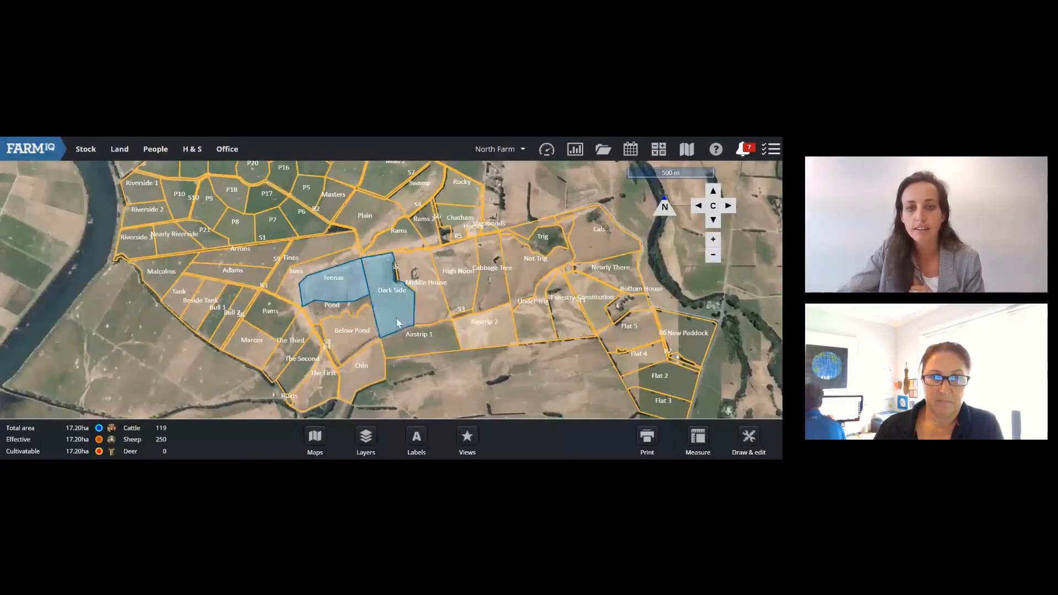
{"action": "left_click", "coordinate": [431, 324]}
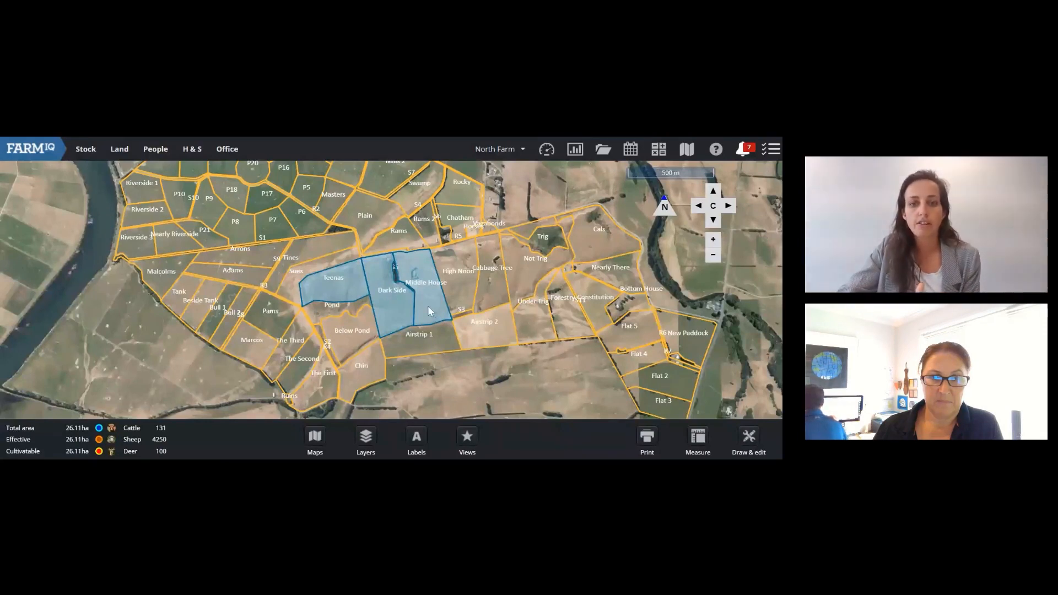
{"action": "right_click", "coordinate": [428, 305]}
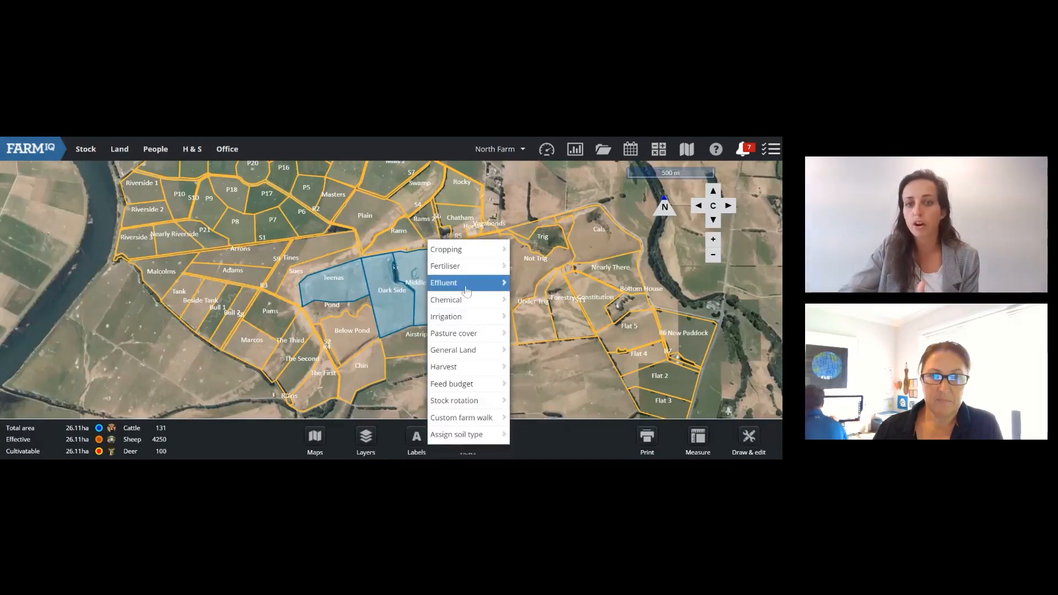
Step: Start a Fertiliser application for Dark Side, Middle House and Teenas from the right-click menu
{"action": "left_click", "coordinate": [468, 271]}
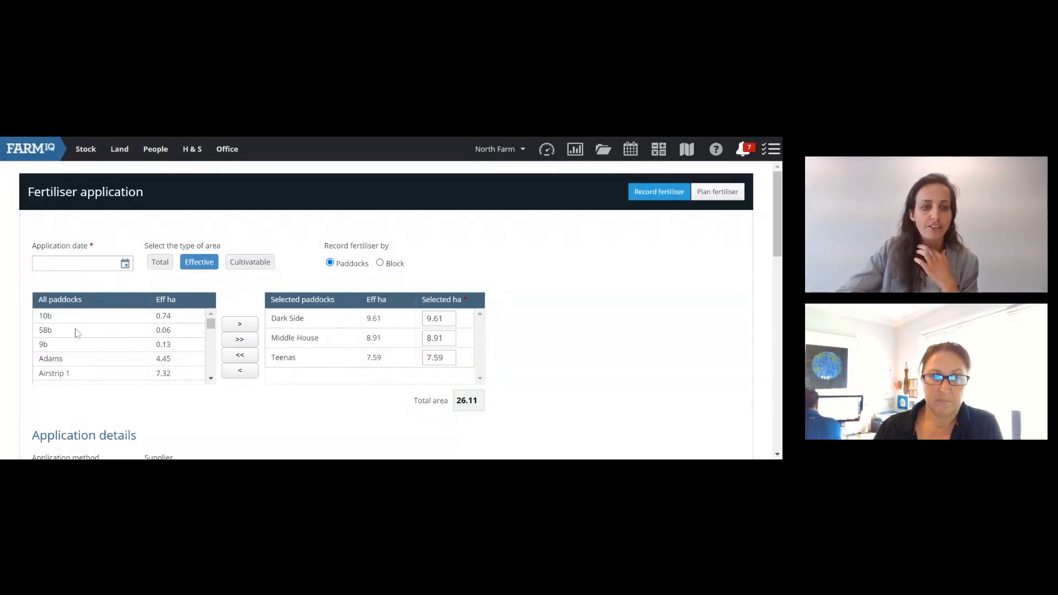
Step: Move Flat 3 (4.65 ha) into Selected paddocks, raising the total to 30.76 ha
{"action": "scroll", "coordinate": [76, 331], "scroll_direction": "down", "scroll_amount": 1}
{"action": "scroll", "coordinate": [79, 342], "scroll_direction": "down", "scroll_amount": 5}
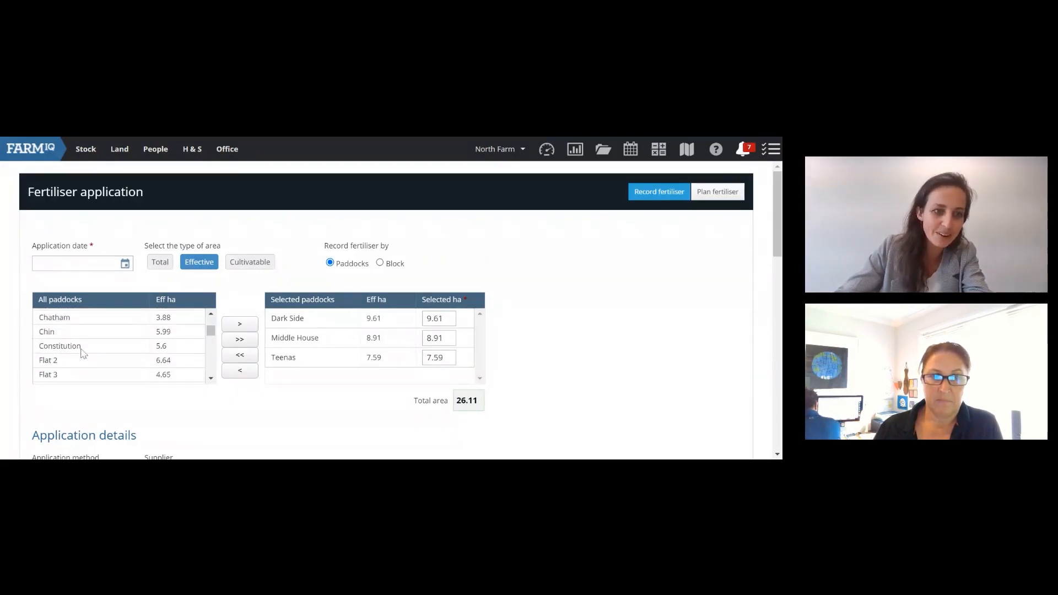
{"action": "left_click", "coordinate": [154, 329]}
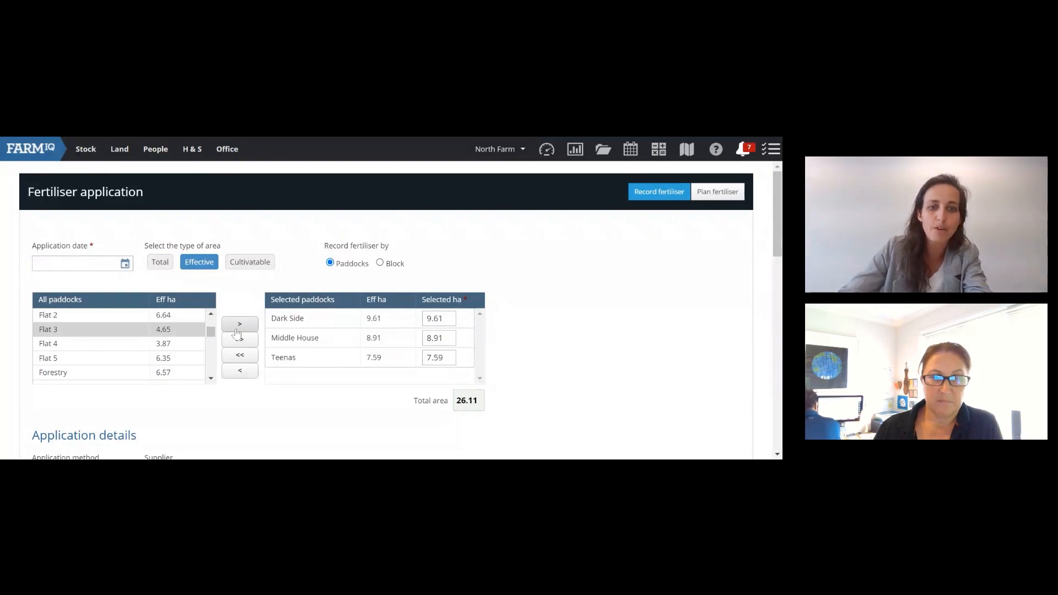
{"action": "left_click", "coordinate": [239, 325]}
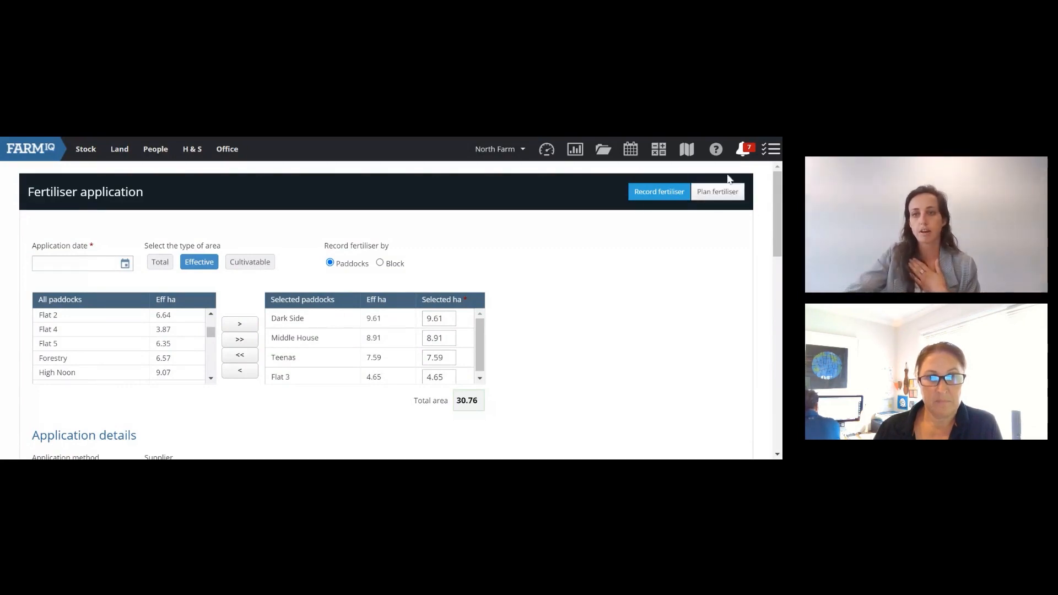
Step: Switch the form to a planned application and set its date to 3 March 2023
{"action": "left_click", "coordinate": [717, 202]}
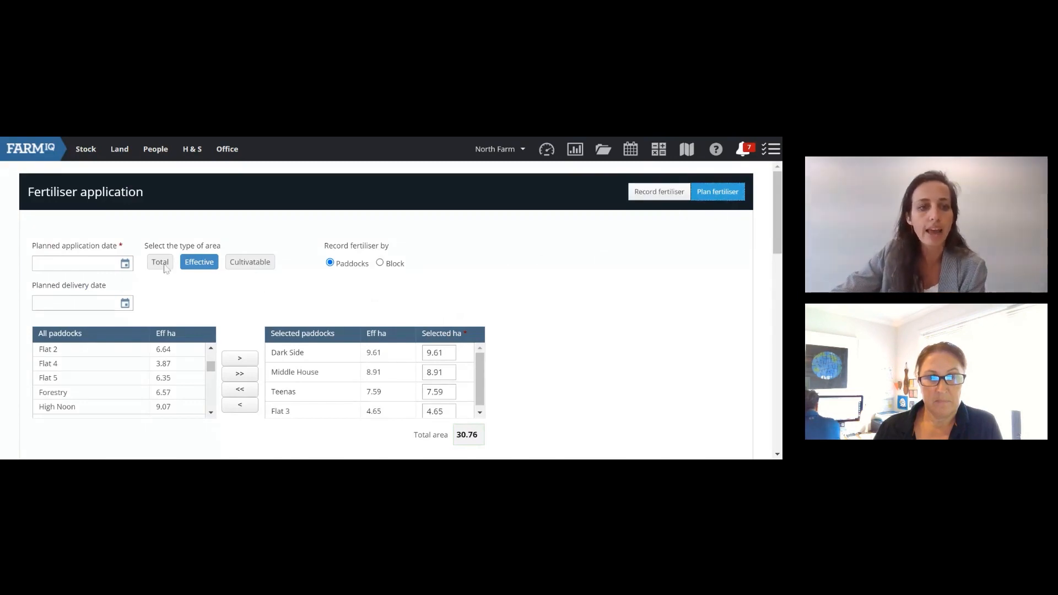
{"action": "left_click", "coordinate": [125, 264]}
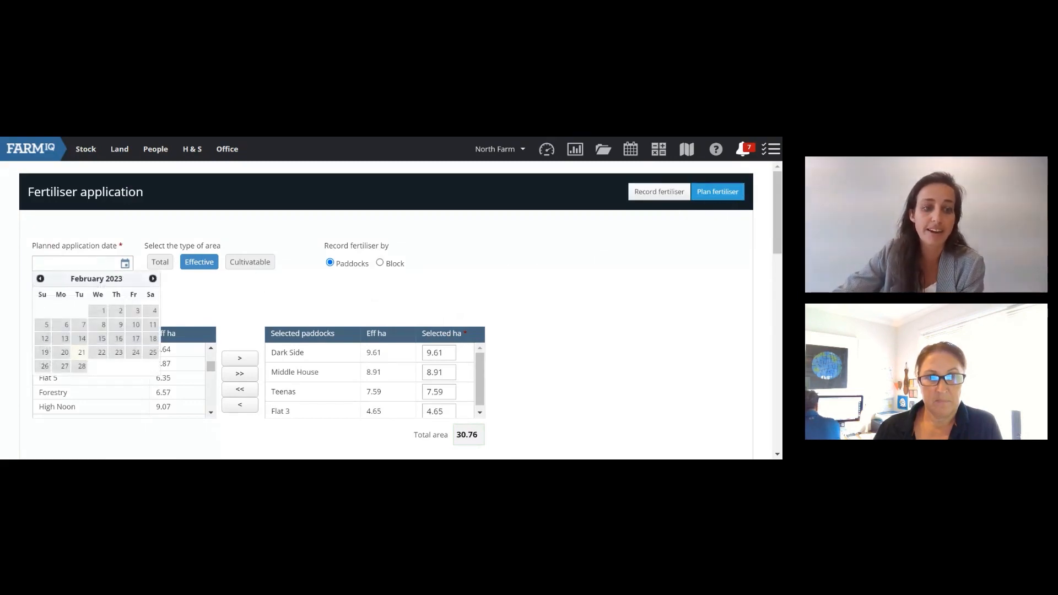
{"action": "left_click", "coordinate": [152, 279]}
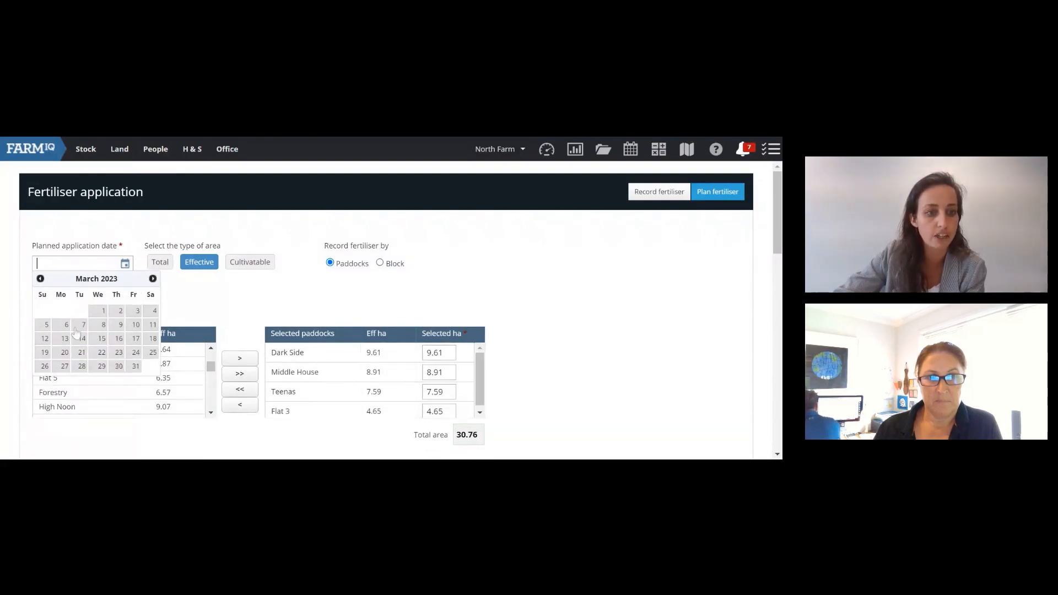
{"action": "left_click", "coordinate": [136, 313]}
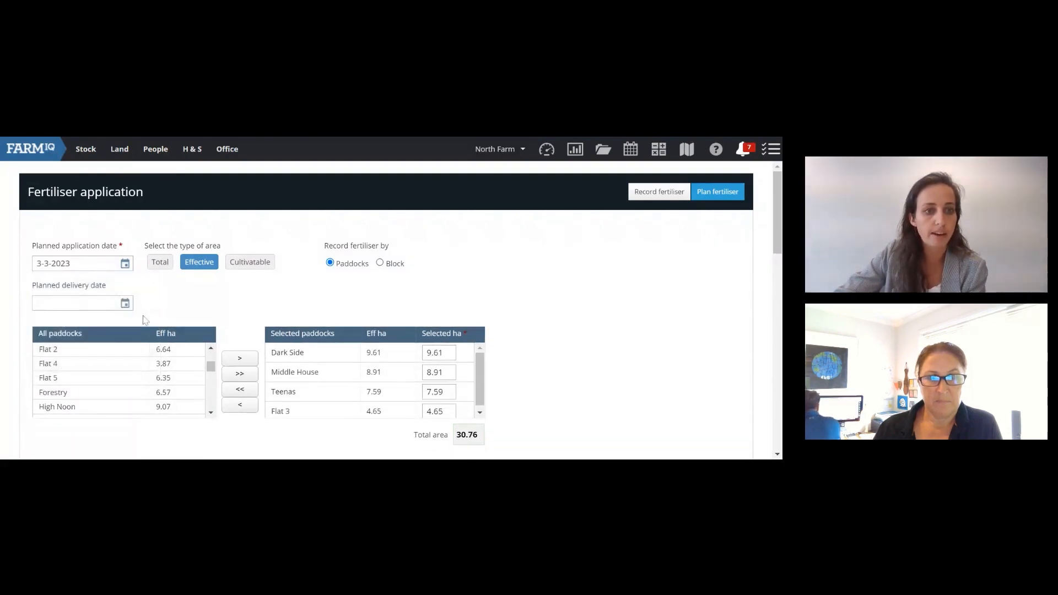
{"action": "scroll", "coordinate": [22, 285], "scroll_direction": "down", "scroll_amount": 1}
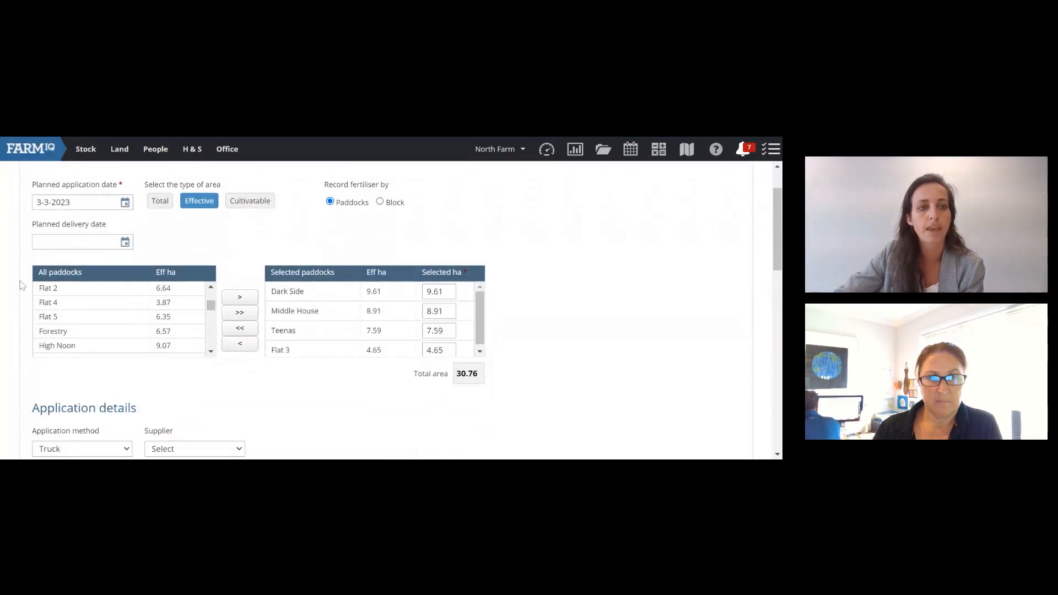
{"action": "scroll", "coordinate": [69, 300], "scroll_direction": "up", "scroll_amount": 1}
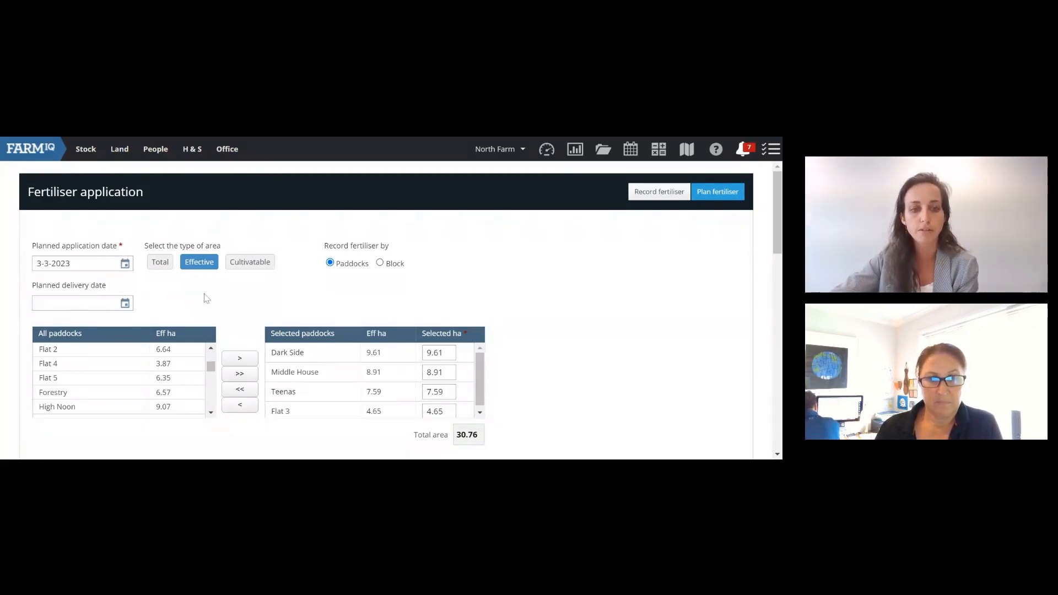
{"action": "scroll", "coordinate": [226, 306], "scroll_direction": "down", "scroll_amount": 2}
Step: Pick Urea from the Fertiliser name dropdown under Application details
{"action": "scroll", "coordinate": [228, 310], "scroll_direction": "down", "scroll_amount": 2}
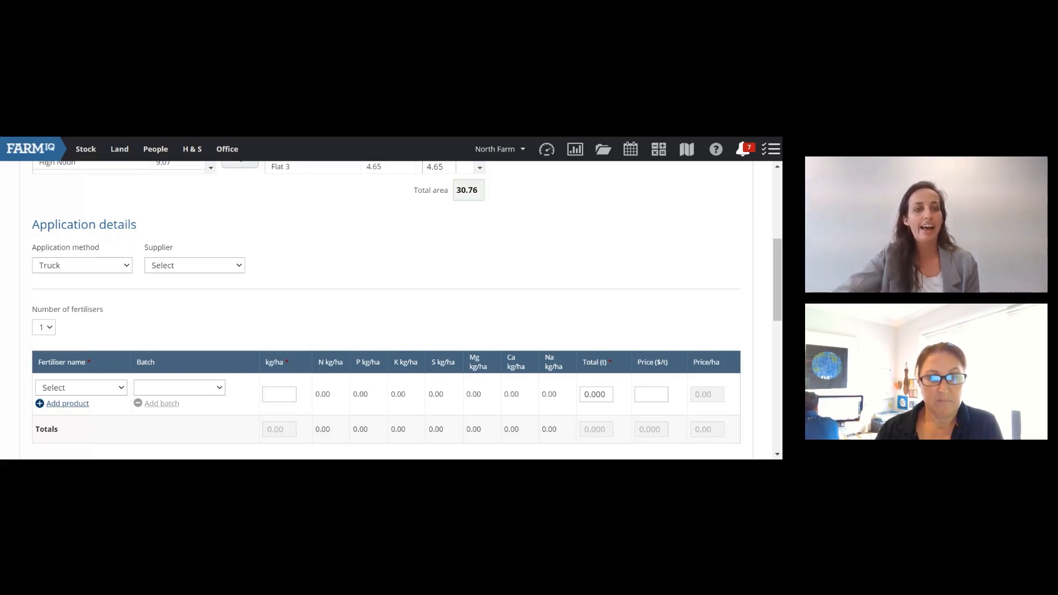
{"action": "left_click", "coordinate": [130, 216]}
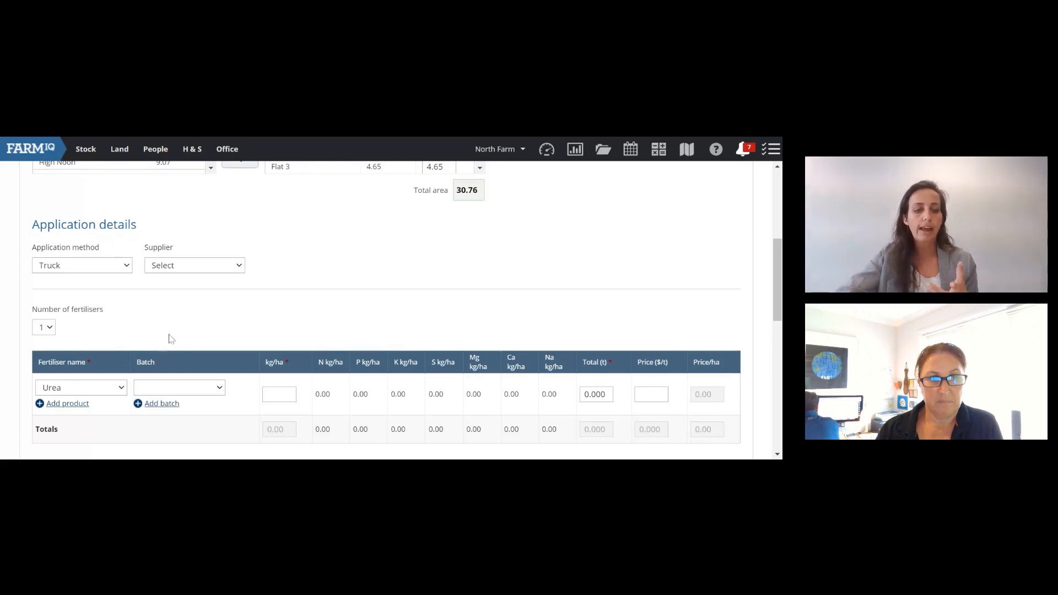
{"action": "left_click", "coordinate": [66, 405]}
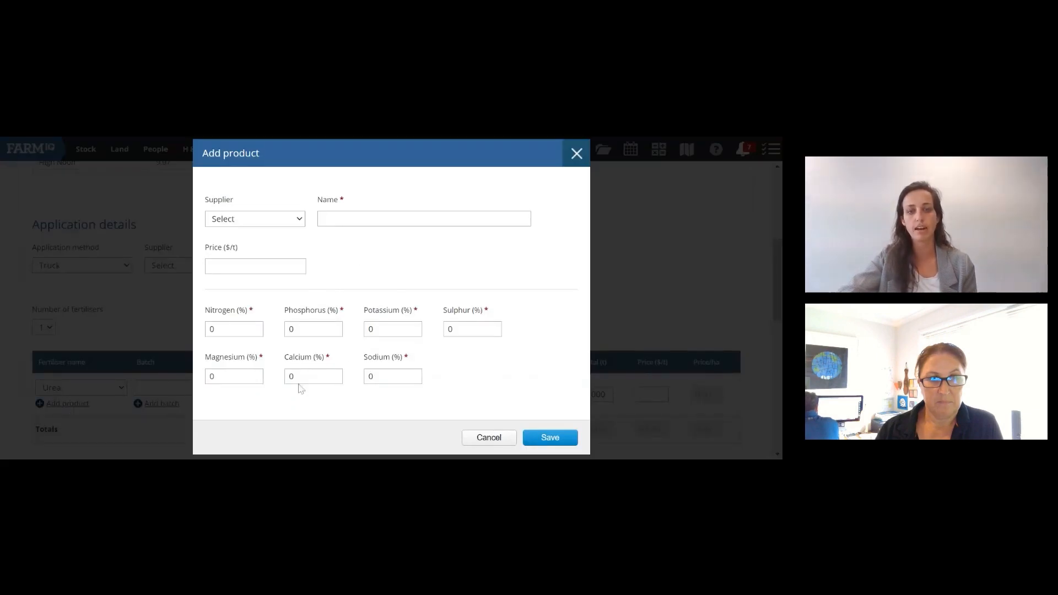
{"action": "left_click", "coordinate": [576, 153]}
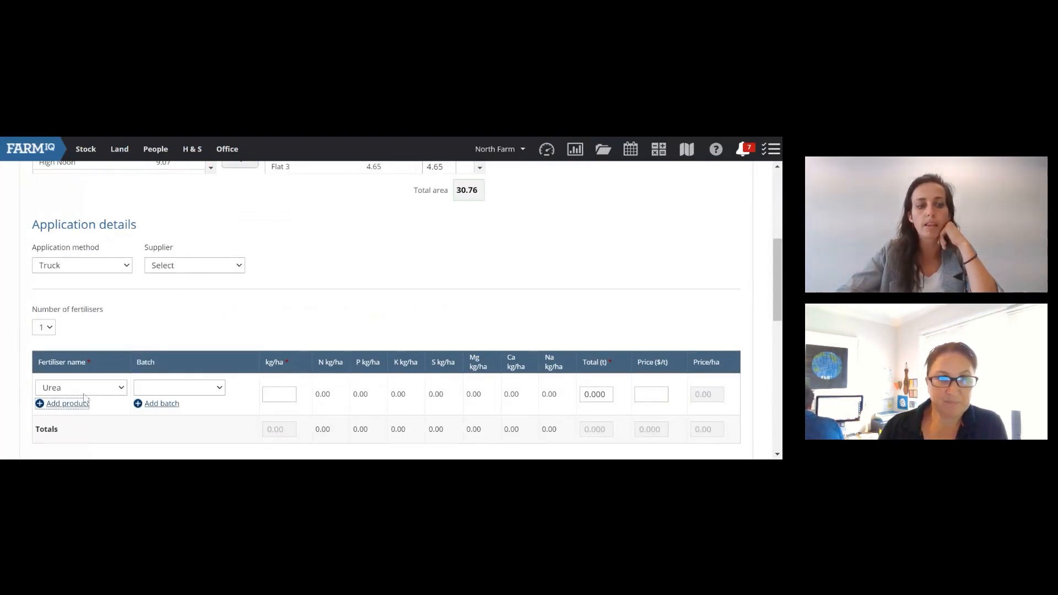
{"action": "left_click", "coordinate": [68, 404]}
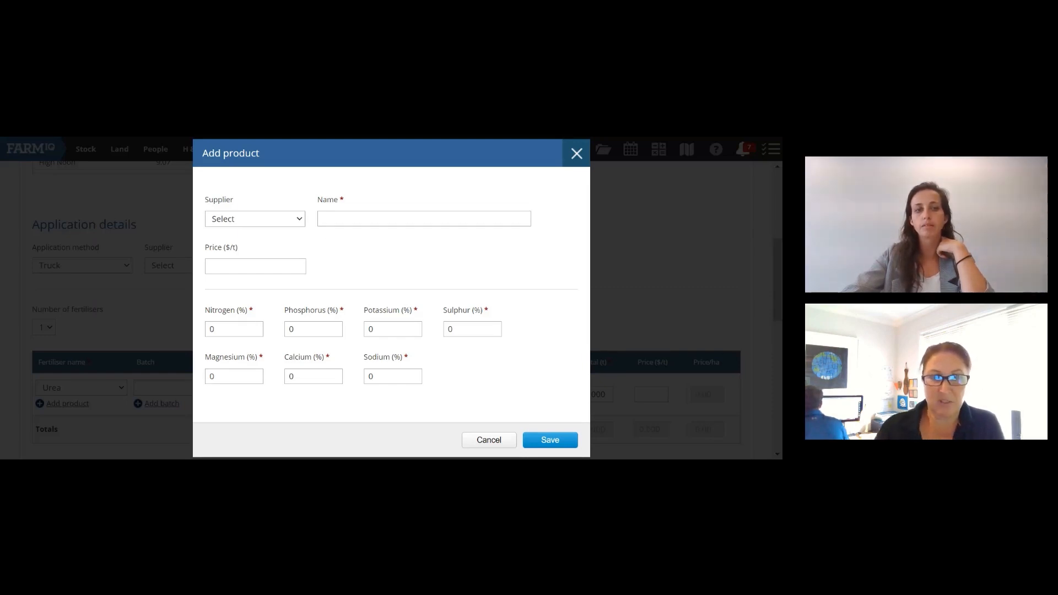
{"action": "left_click", "coordinate": [208, 329]}
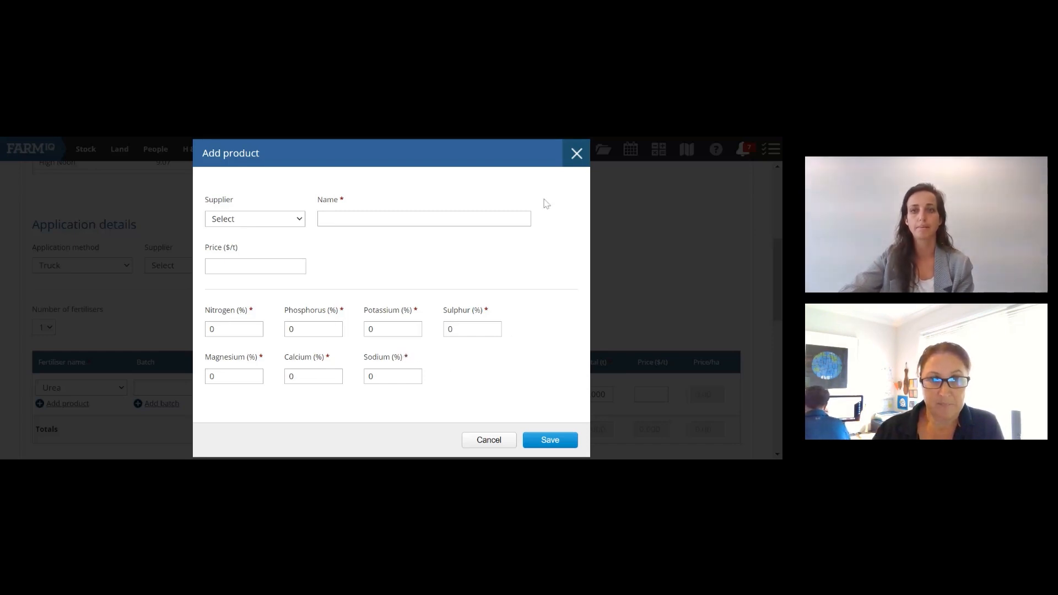
{"action": "left_click", "coordinate": [576, 154]}
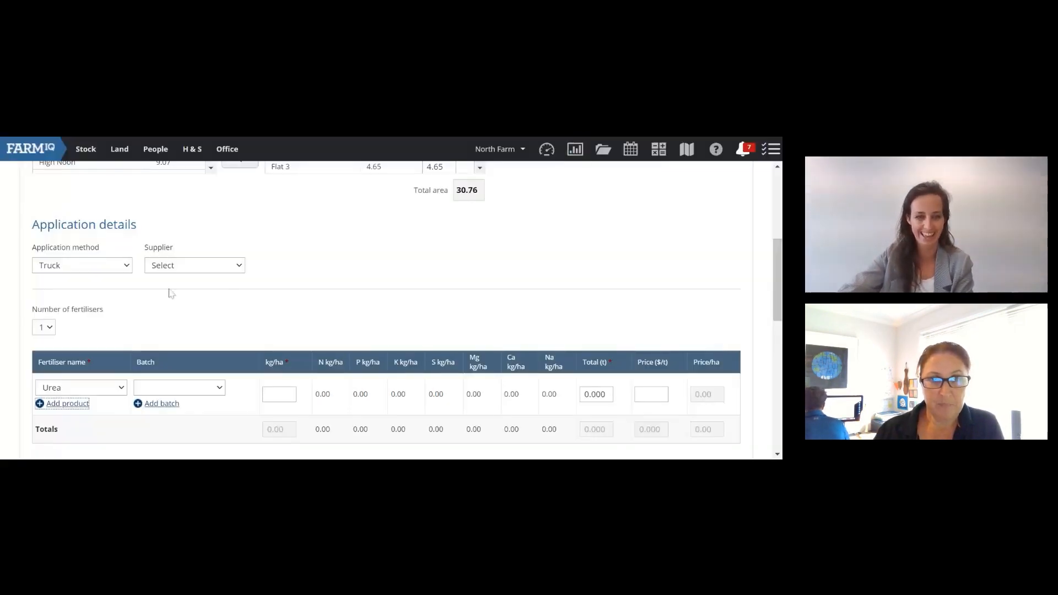
Step: Change the fertiliser row's product from Urea to Sulphur Super 15
{"action": "left_click", "coordinate": [108, 385]}
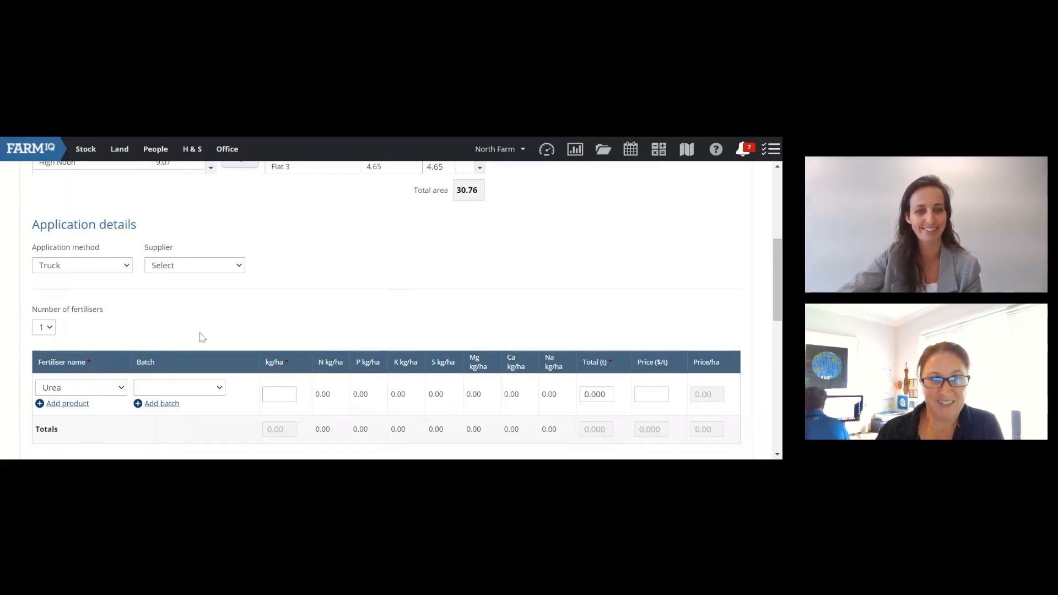
{"action": "scroll", "coordinate": [198, 335], "scroll_direction": "down", "scroll_amount": 1}
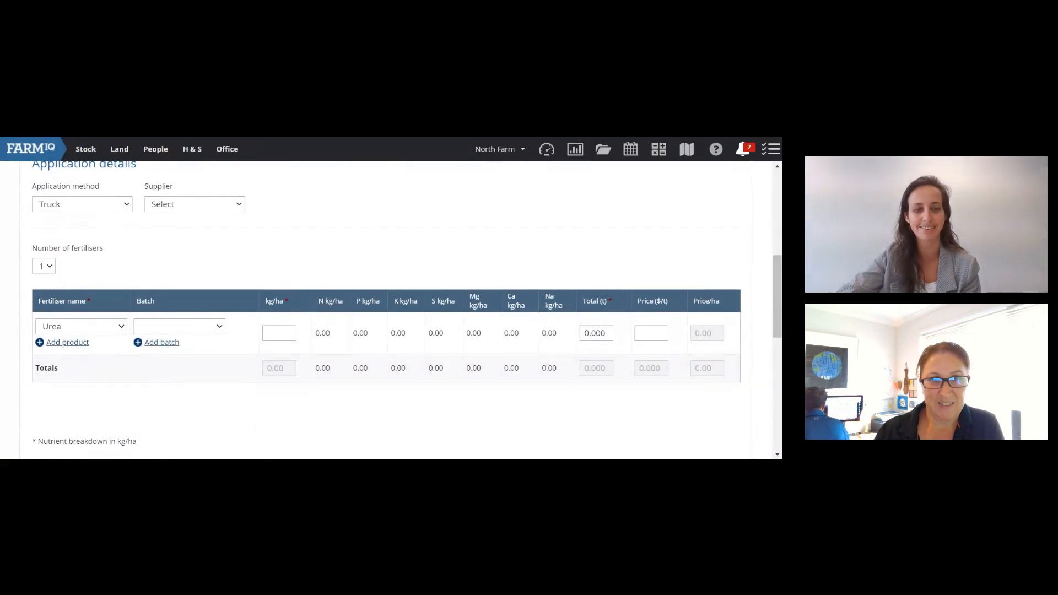
{"action": "left_click", "coordinate": [279, 333]}
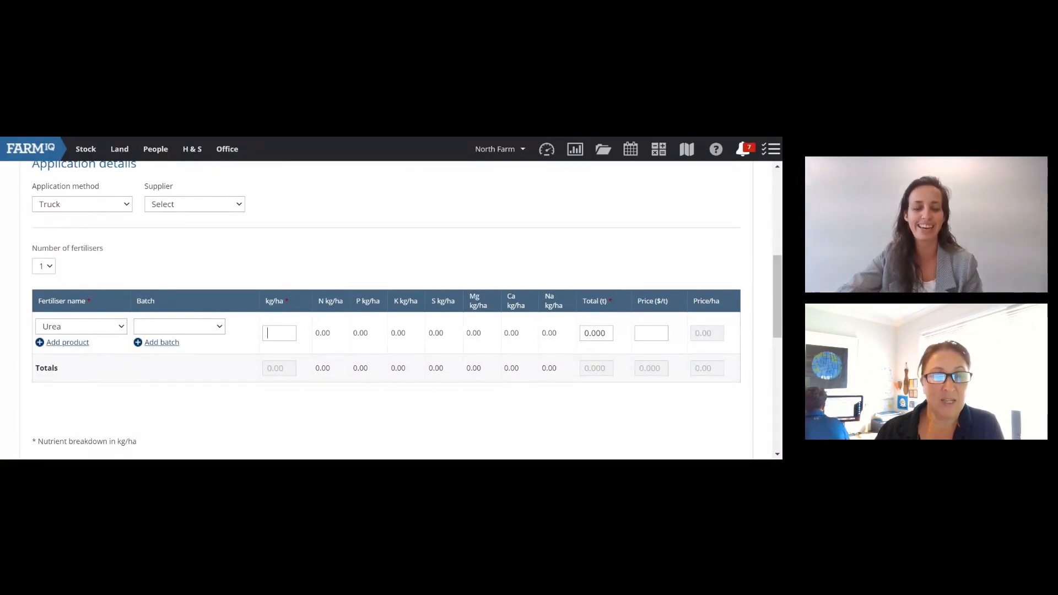
{"action": "left_click", "coordinate": [226, 264]}
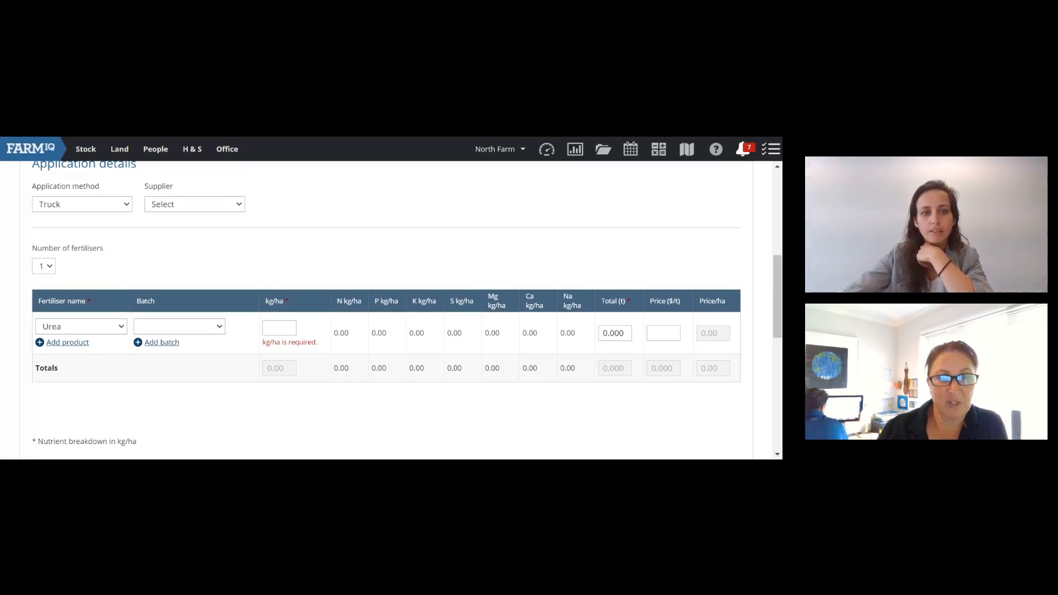
{"action": "left_click", "coordinate": [98, 325]}
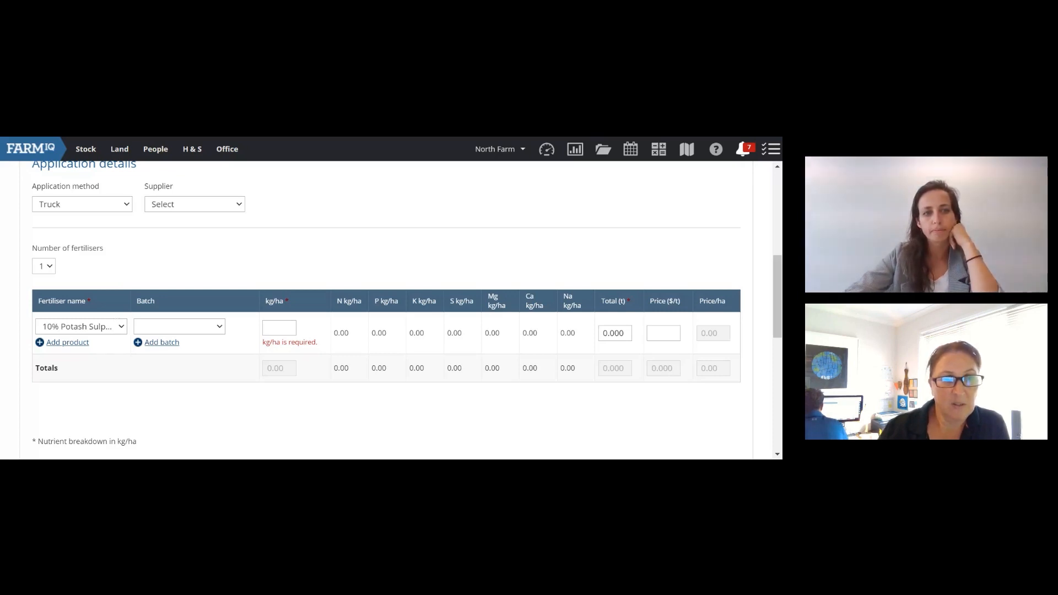
{"action": "key", "text": "Down"}
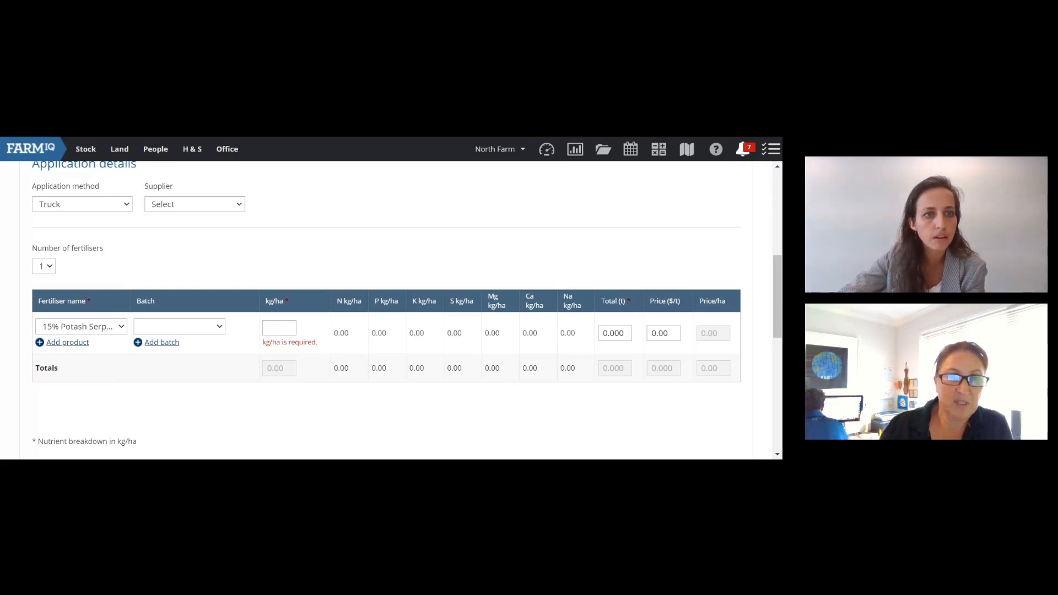
{"action": "left_click", "coordinate": [116, 153]}
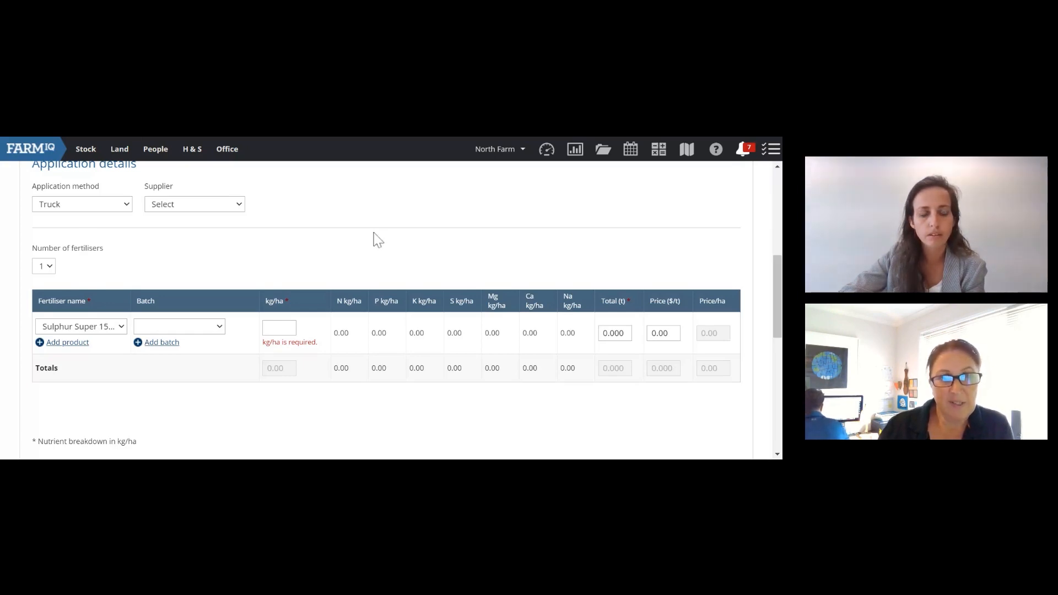
Step: Enter a 100 kg/ha rate and review the 3.076 t total, nutrients and Costs section
{"action": "left_click", "coordinate": [270, 331]}
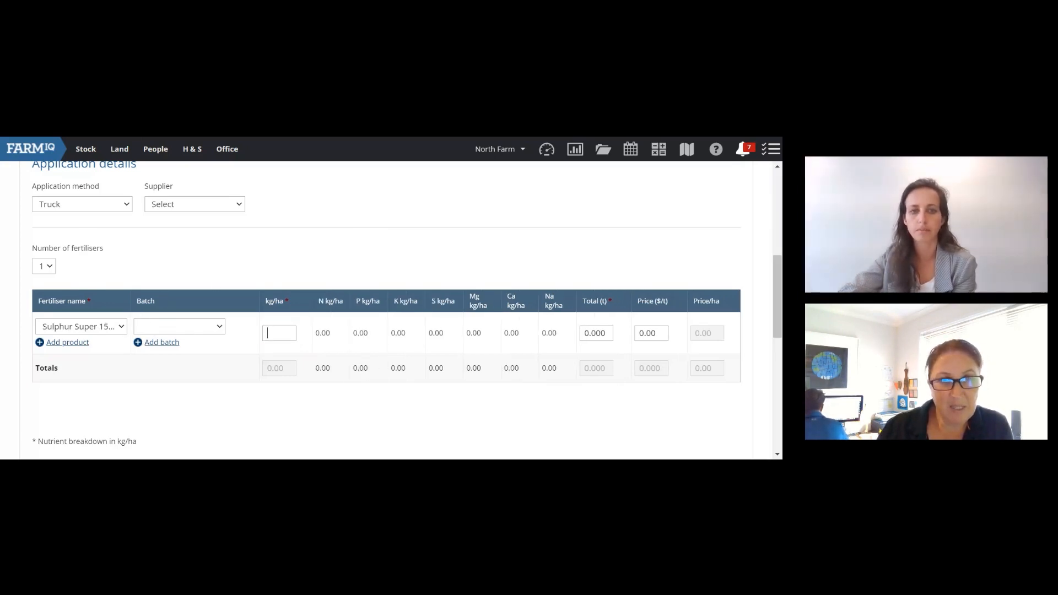
{"action": "type", "text": "100"}
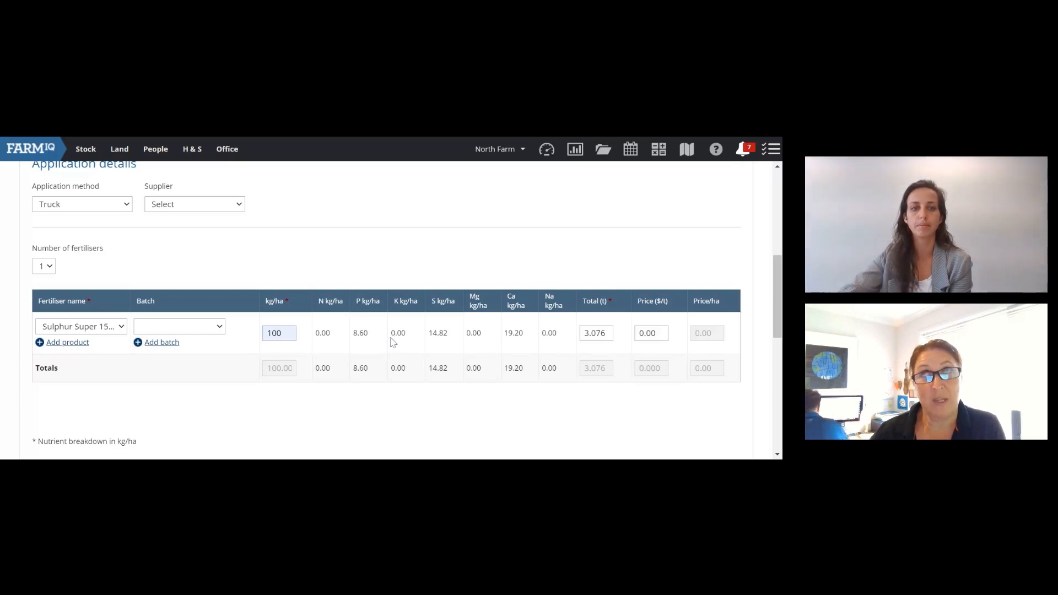
{"action": "scroll", "coordinate": [389, 342], "scroll_direction": "down", "scroll_amount": 1}
{"action": "scroll", "coordinate": [389, 342], "scroll_direction": "up", "scroll_amount": 1}
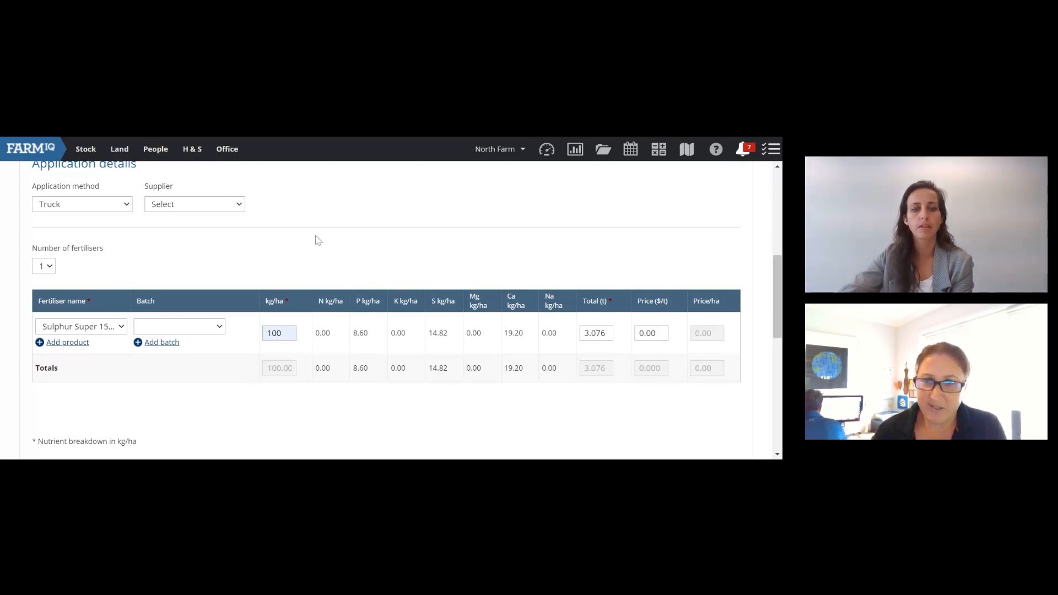
{"action": "scroll", "coordinate": [317, 238], "scroll_direction": "down", "scroll_amount": 1}
{"action": "scroll", "coordinate": [314, 234], "scroll_direction": "up", "scroll_amount": 1}
{"action": "scroll", "coordinate": [309, 239], "scroll_direction": "down", "scroll_amount": 1}
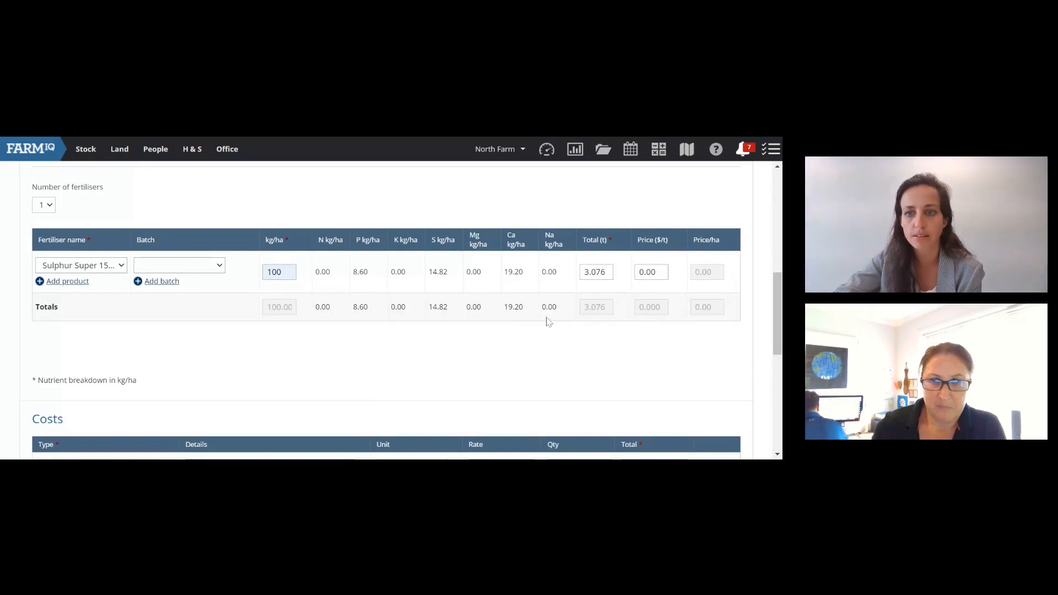
{"action": "scroll", "coordinate": [559, 309], "scroll_direction": "down", "scroll_amount": 1}
{"action": "scroll", "coordinate": [559, 309], "scroll_direction": "down", "scroll_amount": 2}
{"action": "scroll", "coordinate": [558, 309], "scroll_direction": "up", "scroll_amount": 3}
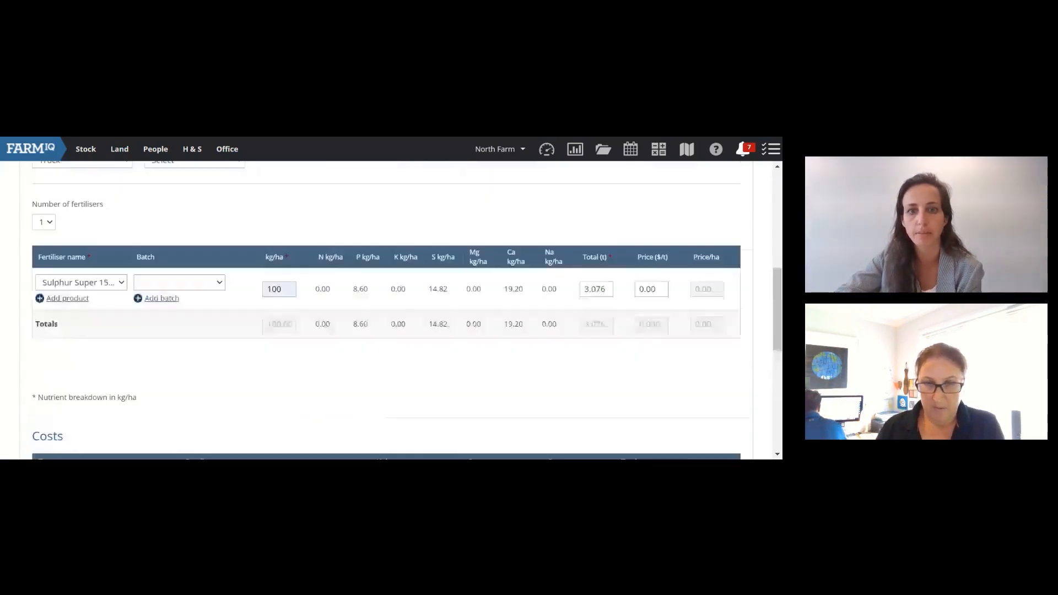
{"action": "scroll", "coordinate": [558, 309], "scroll_direction": "down", "scroll_amount": 5}
Step: Save the planned application and locate its 3 March entry on the farm calendar
{"action": "left_click", "coordinate": [711, 380]}
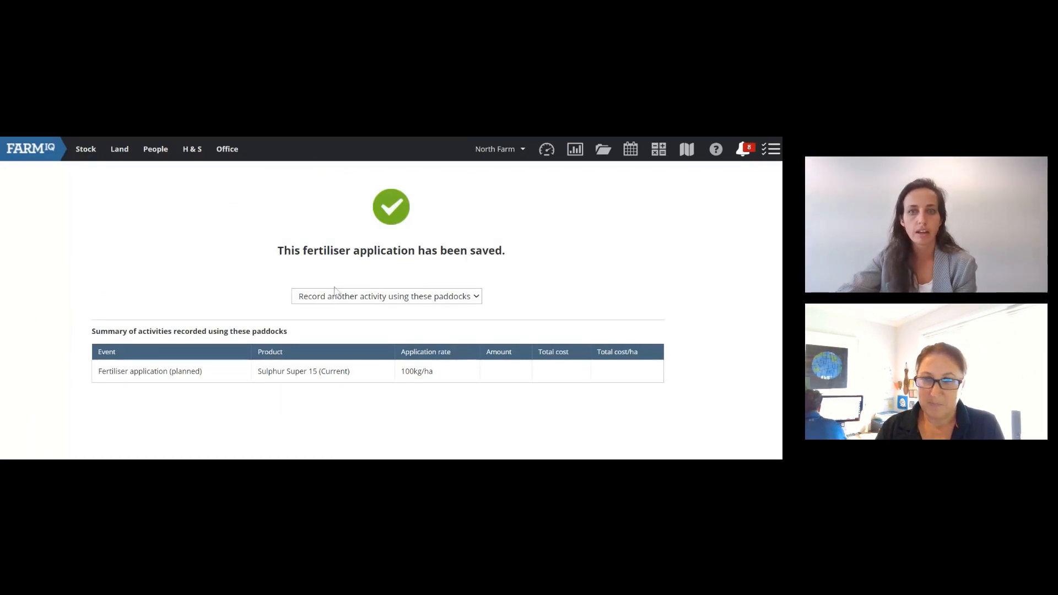
{"action": "left_click", "coordinate": [630, 149]}
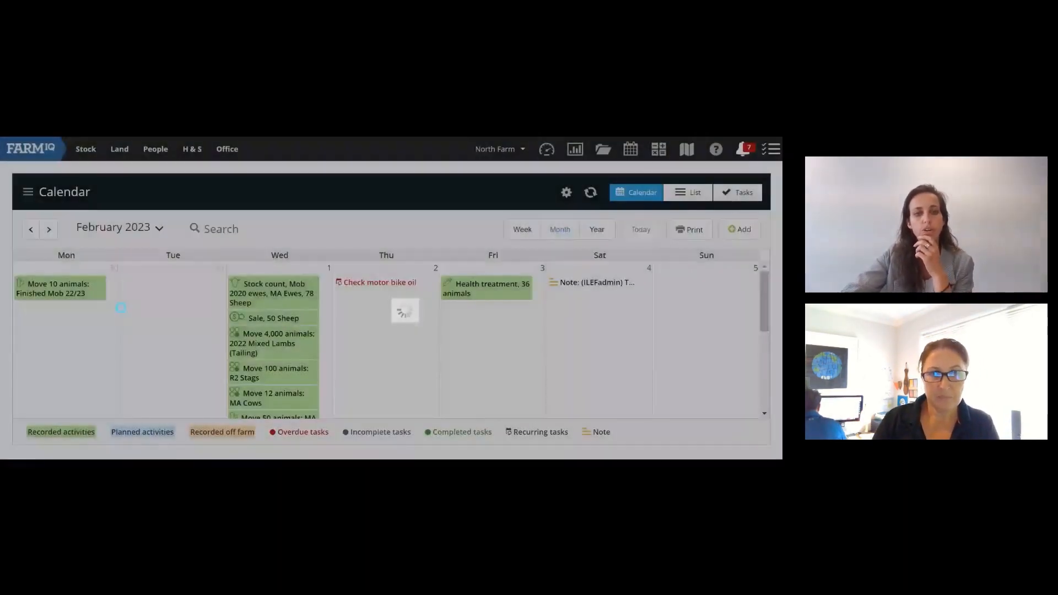
{"action": "scroll", "coordinate": [142, 323], "scroll_direction": "down", "scroll_amount": 2}
{"action": "scroll", "coordinate": [143, 318], "scroll_direction": "down", "scroll_amount": 3}
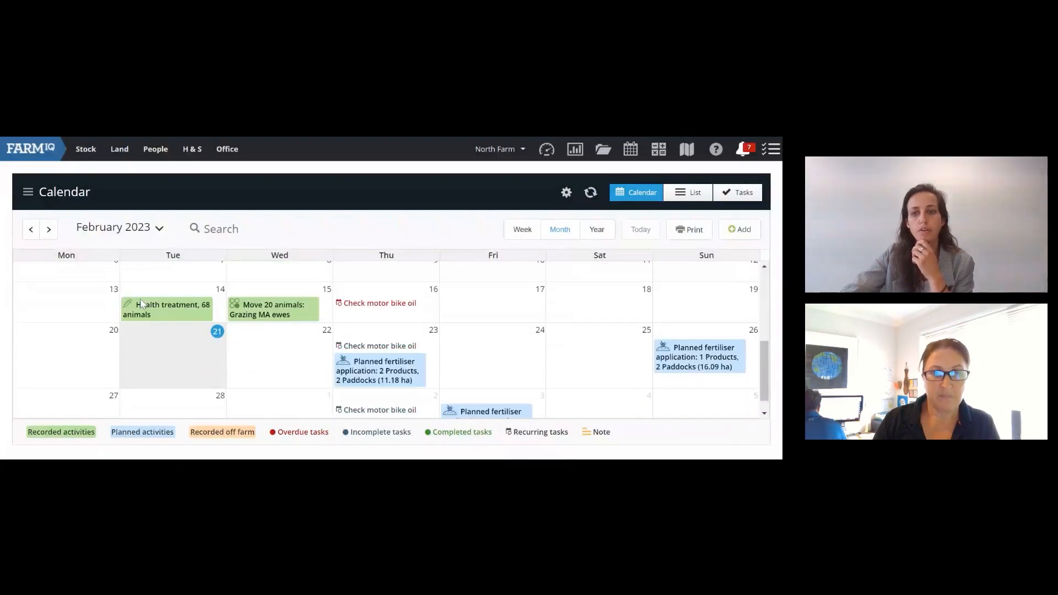
{"action": "scroll", "coordinate": [106, 344], "scroll_direction": "down", "scroll_amount": 1}
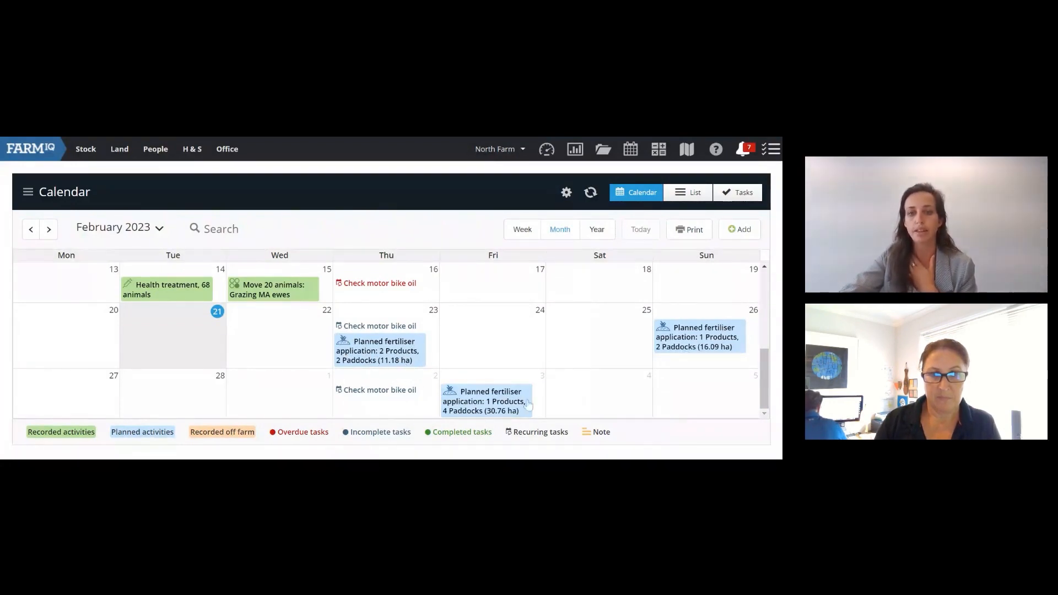
Step: Review the 3 March Sulphur Super 15 activity details, then close them
{"action": "left_click", "coordinate": [483, 405]}
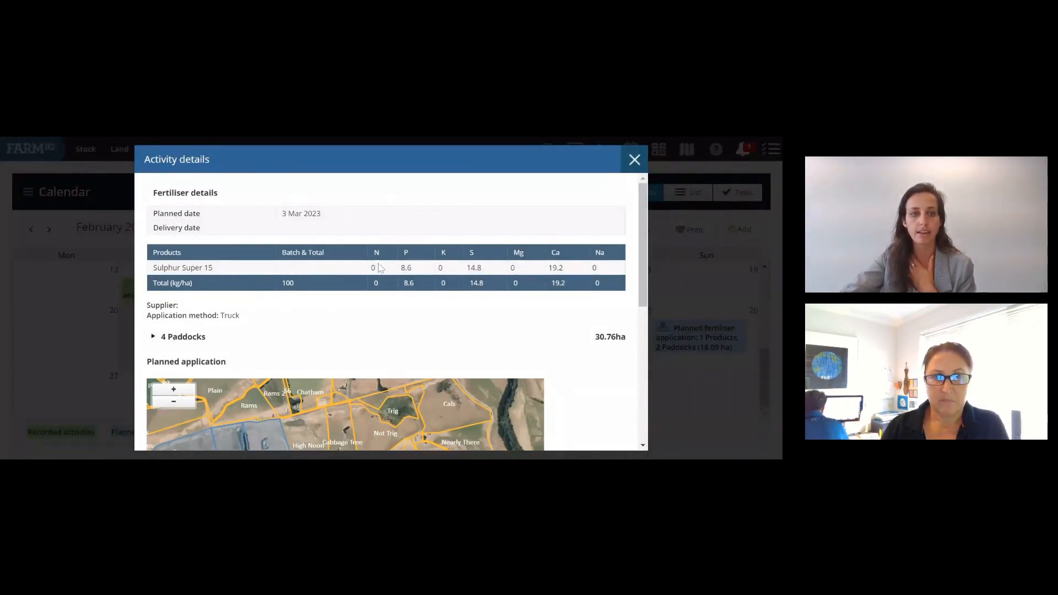
{"action": "scroll", "coordinate": [265, 310], "scroll_direction": "down", "scroll_amount": 1}
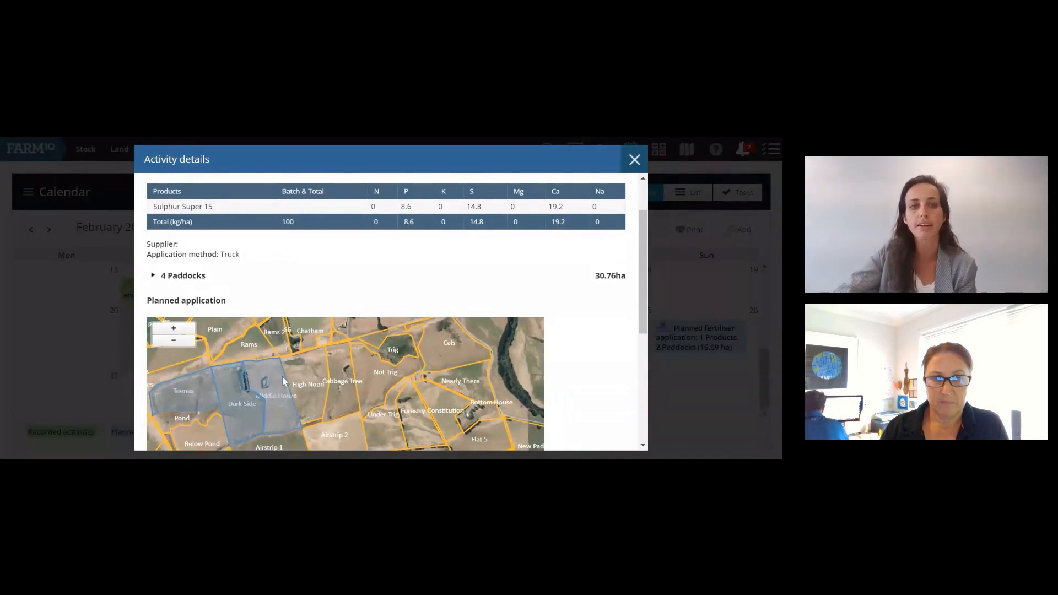
{"action": "scroll", "coordinate": [423, 314], "scroll_direction": "up", "scroll_amount": 1}
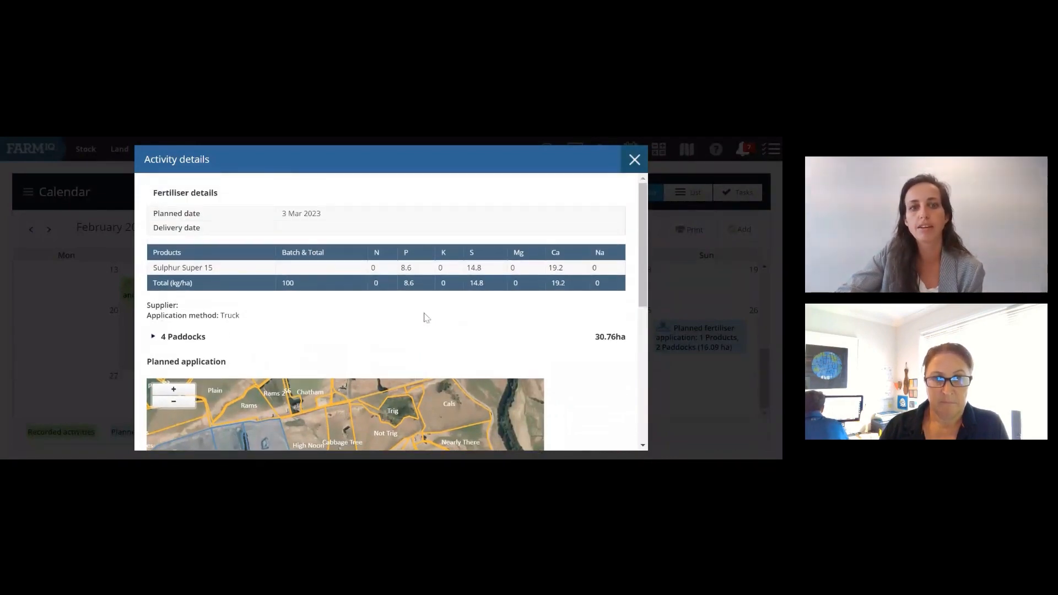
{"action": "scroll", "coordinate": [402, 317], "scroll_direction": "down", "scroll_amount": 1}
{"action": "scroll", "coordinate": [402, 318], "scroll_direction": "down", "scroll_amount": 3}
{"action": "scroll", "coordinate": [401, 316], "scroll_direction": "up", "scroll_amount": 4}
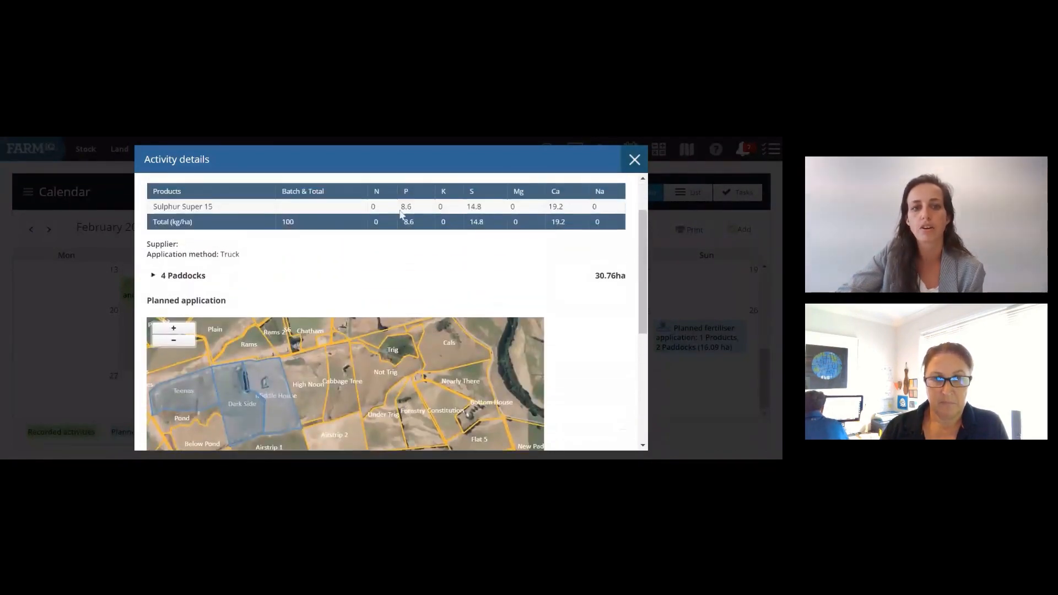
{"action": "scroll", "coordinate": [389, 316], "scroll_direction": "down", "scroll_amount": 1}
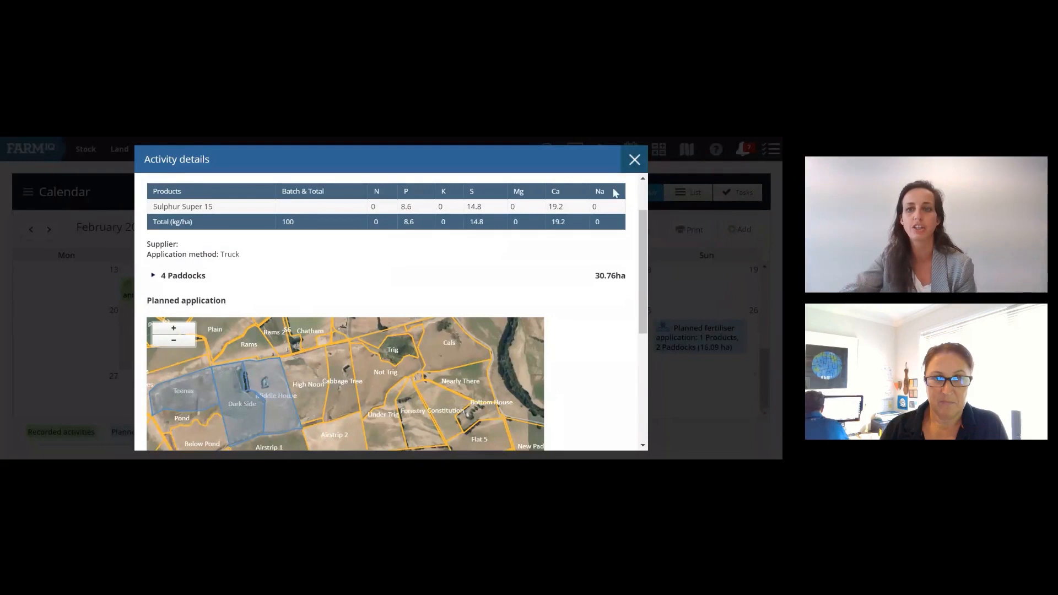
{"action": "left_click", "coordinate": [635, 160]}
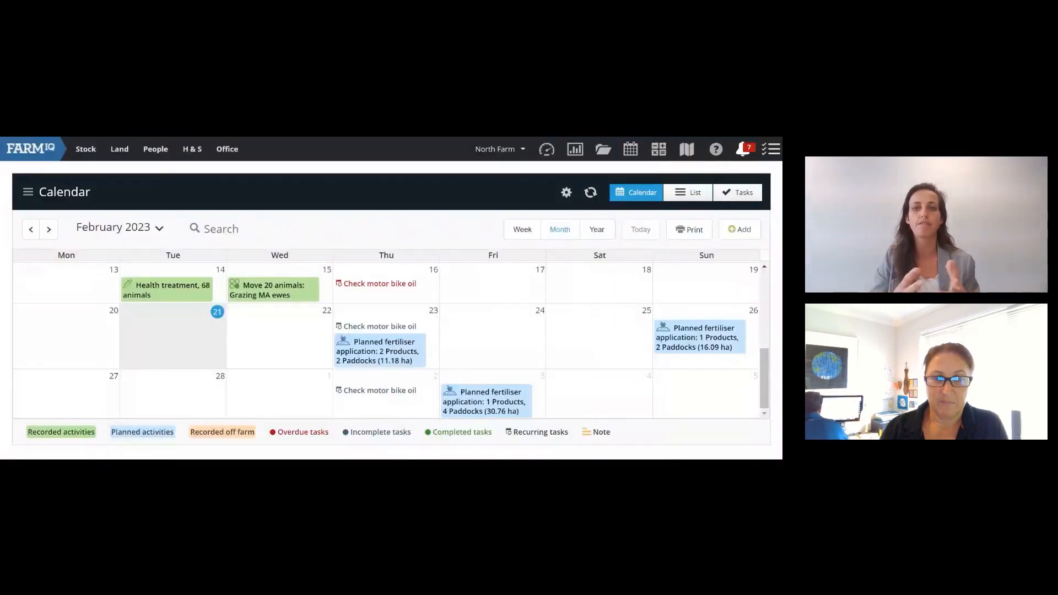
Step: Run the Land schedule report from the Land category of the report centre
{"action": "left_click", "coordinate": [576, 158]}
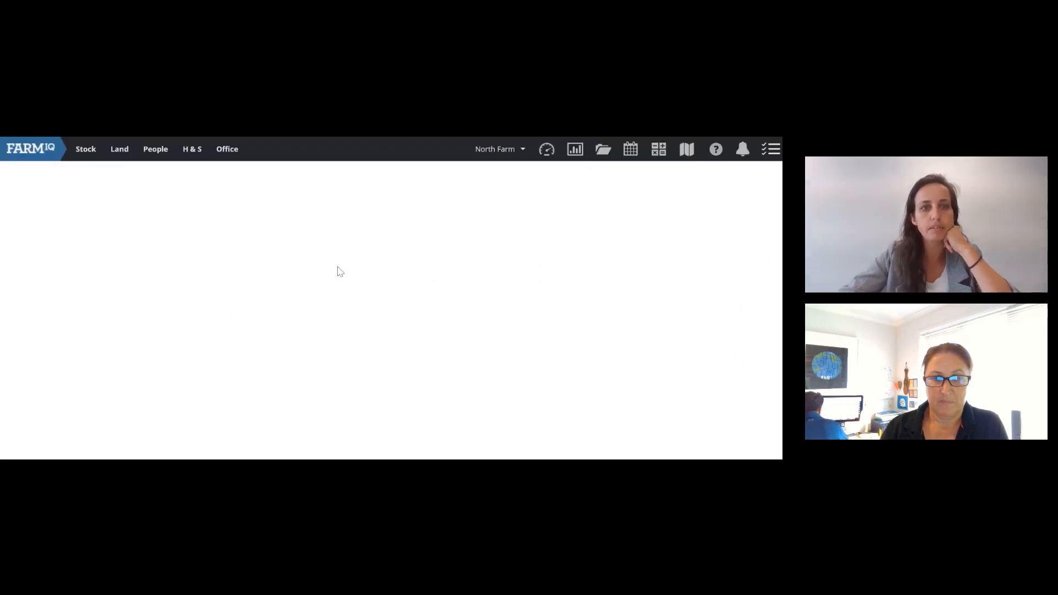
{"action": "scroll", "coordinate": [124, 331], "scroll_direction": "down", "scroll_amount": 1}
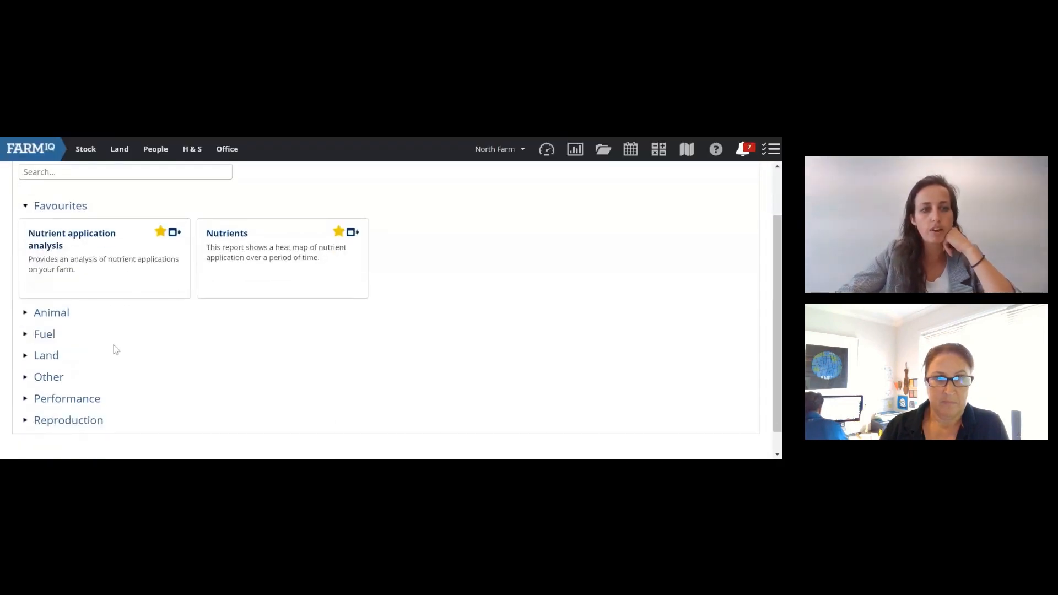
{"action": "left_click", "coordinate": [26, 356]}
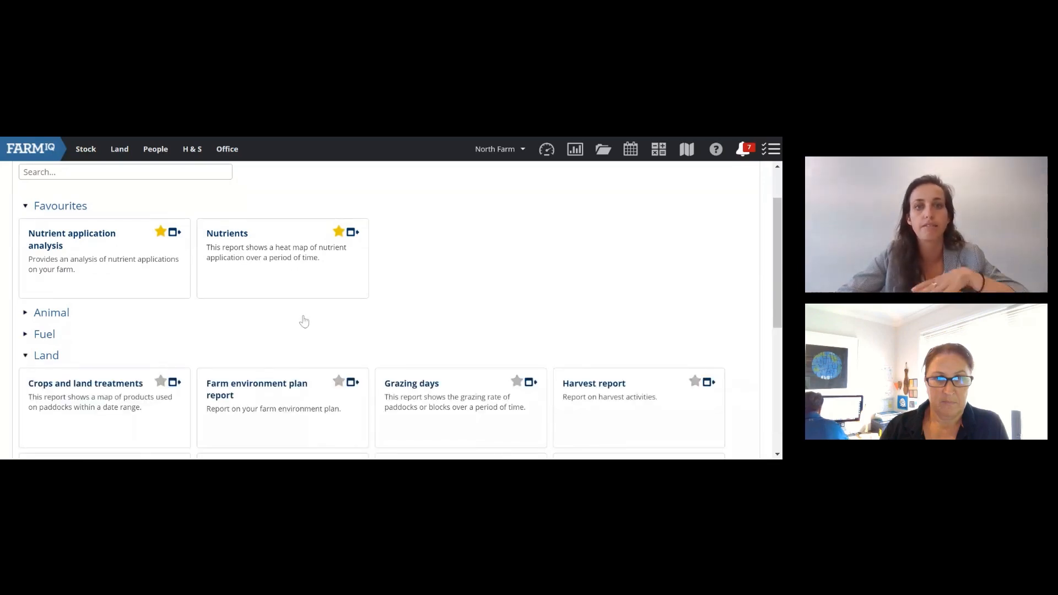
{"action": "scroll", "coordinate": [304, 322], "scroll_direction": "down", "scroll_amount": 2}
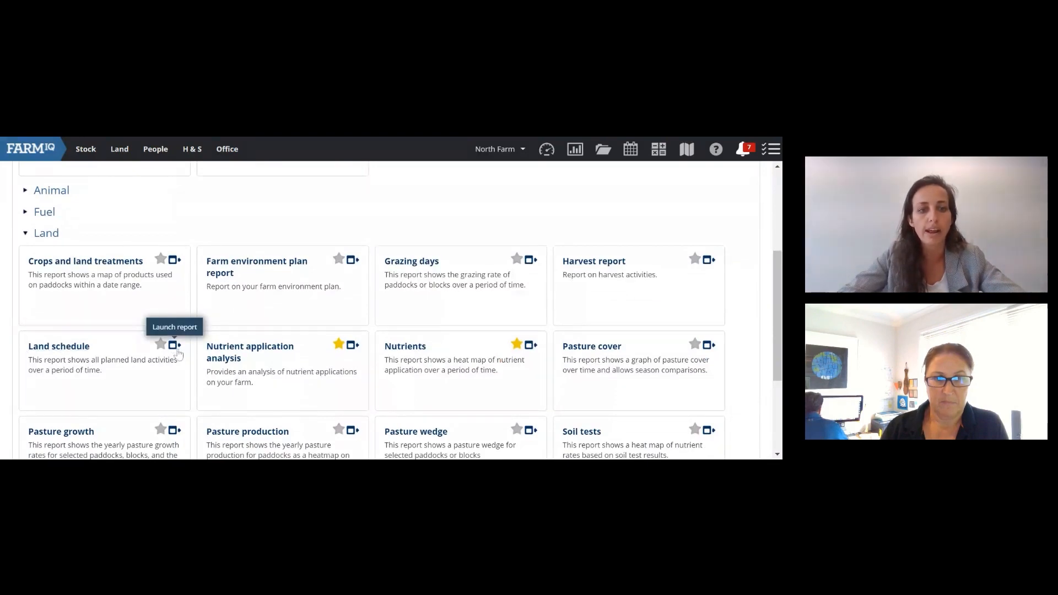
{"action": "left_click", "coordinate": [174, 346]}
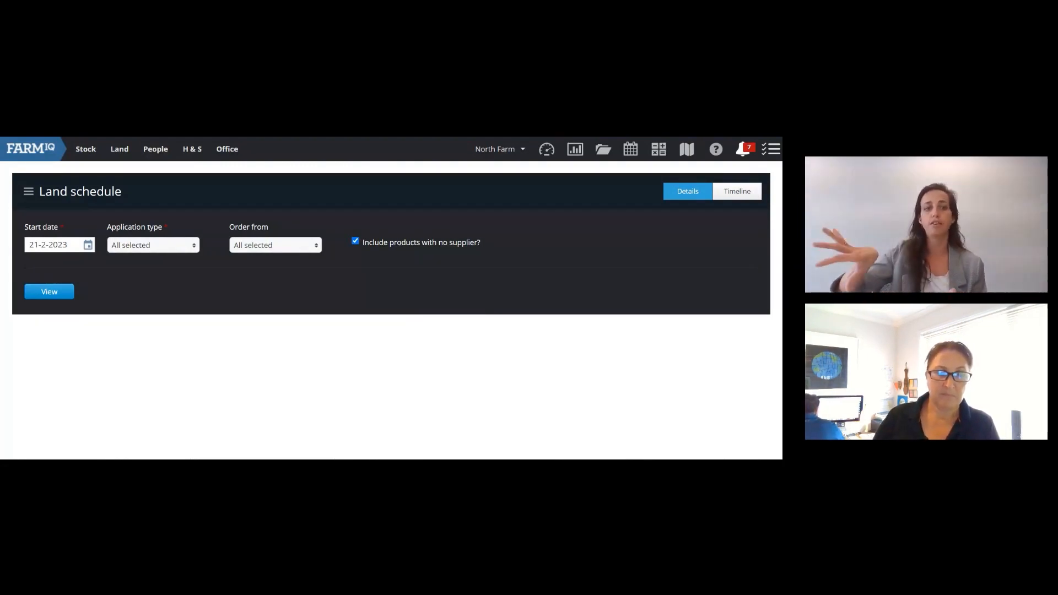
{"action": "left_click", "coordinate": [67, 292]}
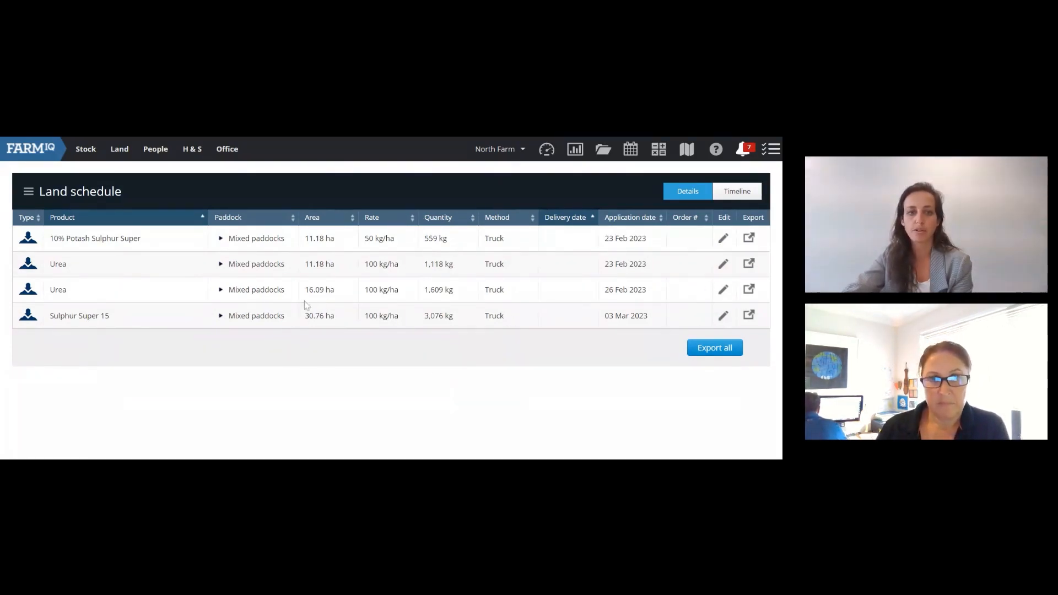
Step: Highlight the Sulphur Super 15 row (30.76 ha, 3,076 kg, 3 March) in the report
{"action": "left_click_drag", "start_coordinate": [54, 316], "coordinate": [303, 315]}
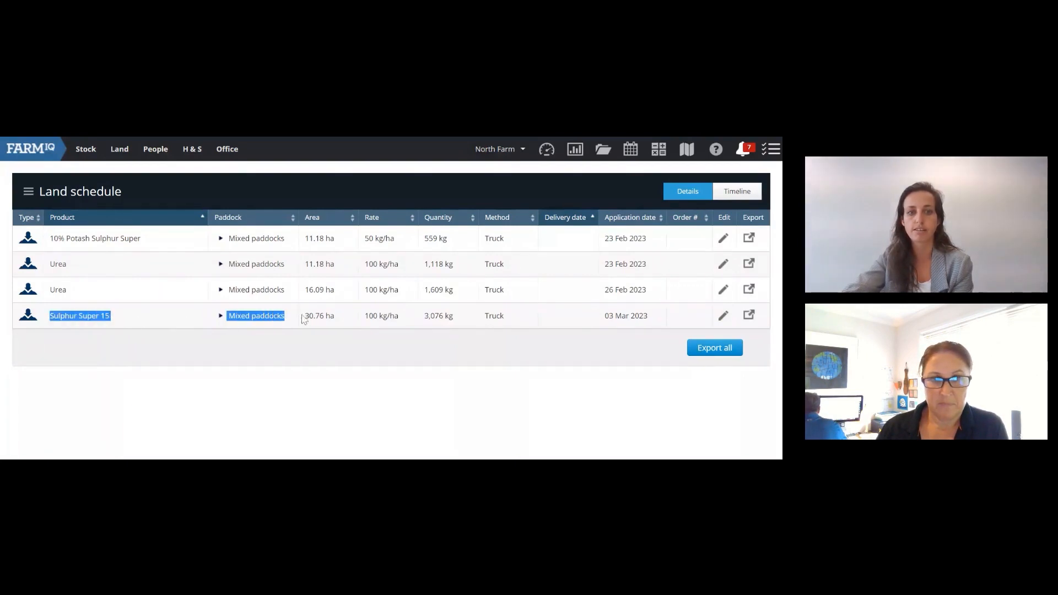
{"action": "left_click", "coordinate": [340, 318]}
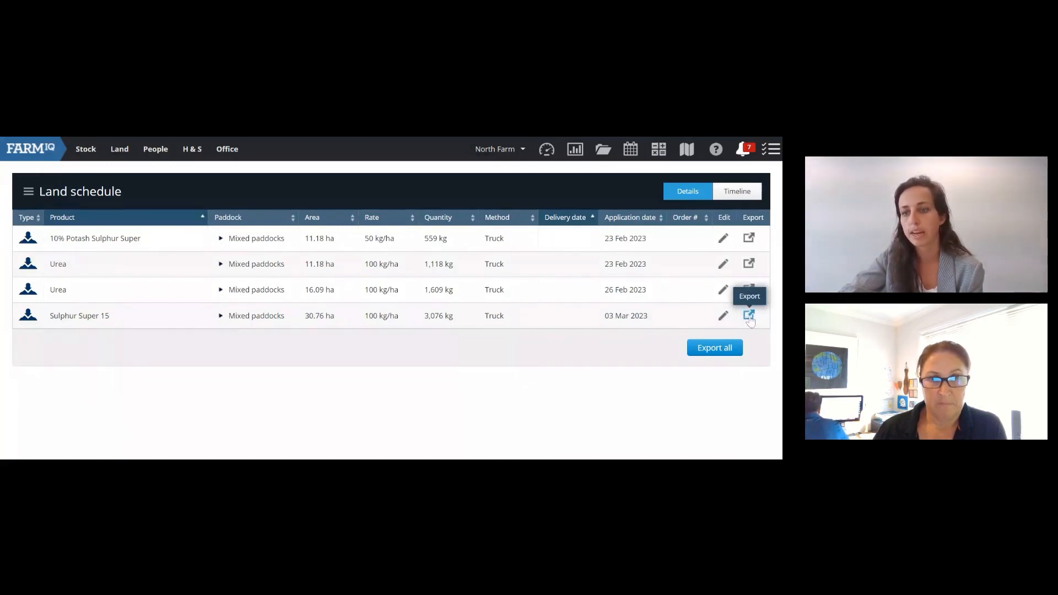
{"action": "left_click_drag", "start_coordinate": [53, 316], "coordinate": [281, 318]}
{"action": "left_click", "coordinate": [282, 318]}
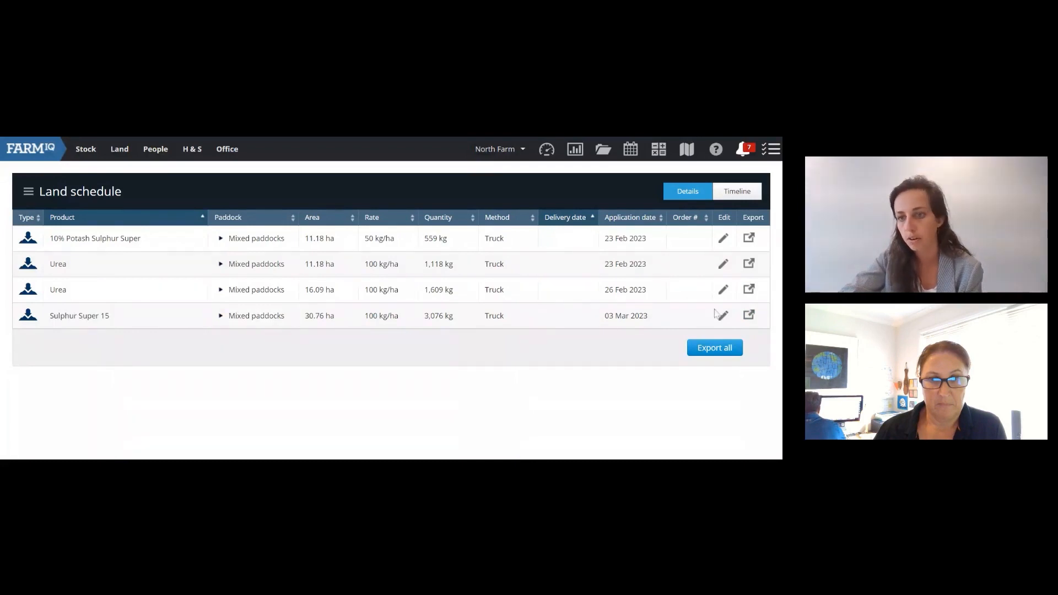
Step: Export the Sulphur Super 15 application and begin adding a paddock map under Maps
{"action": "left_click", "coordinate": [749, 315]}
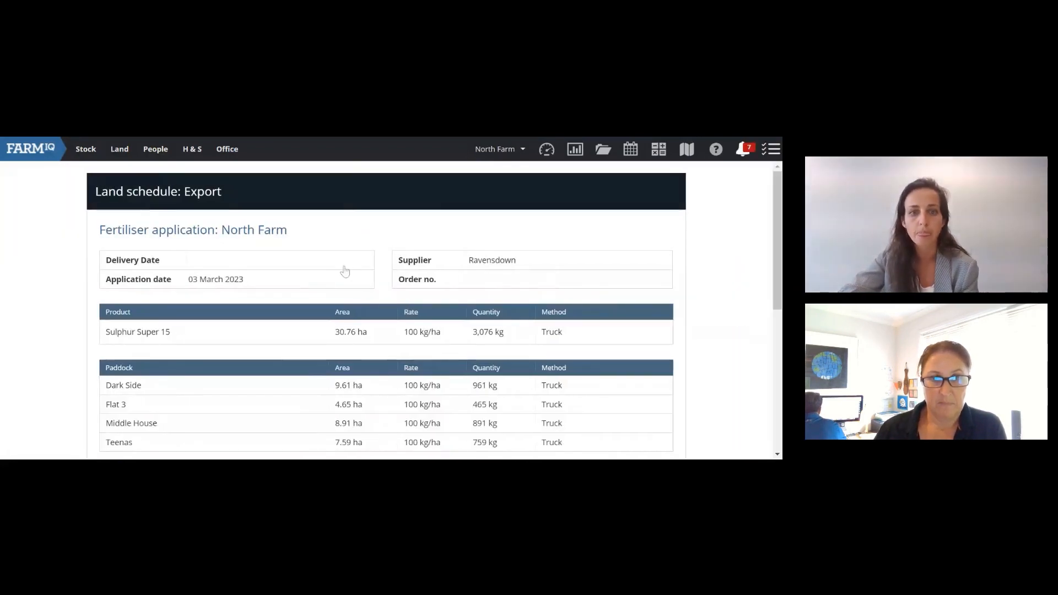
{"action": "scroll", "coordinate": [292, 249], "scroll_direction": "down", "scroll_amount": 1}
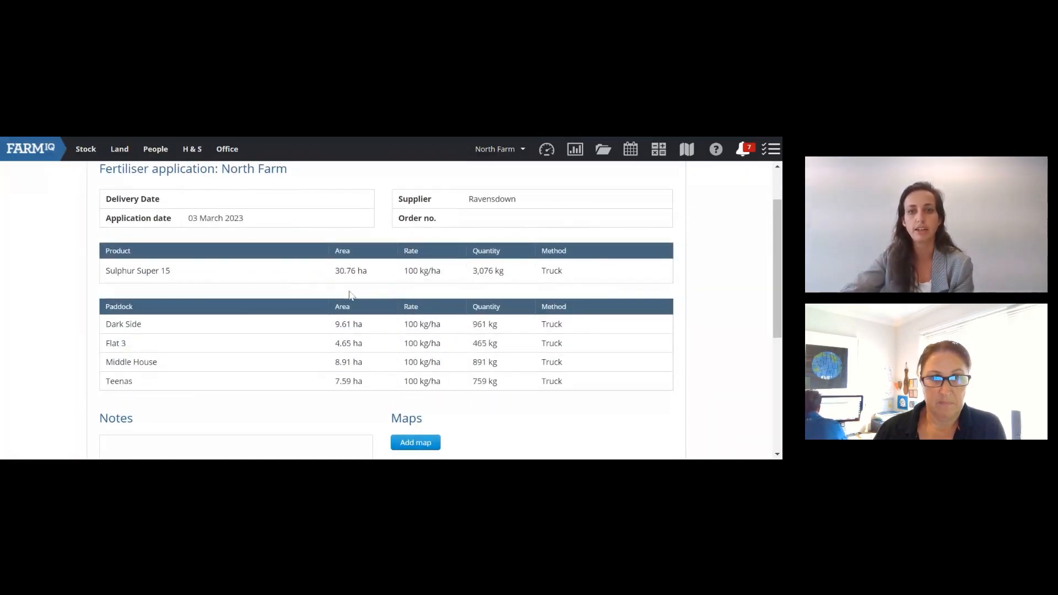
{"action": "scroll", "coordinate": [364, 265], "scroll_direction": "down", "scroll_amount": 1}
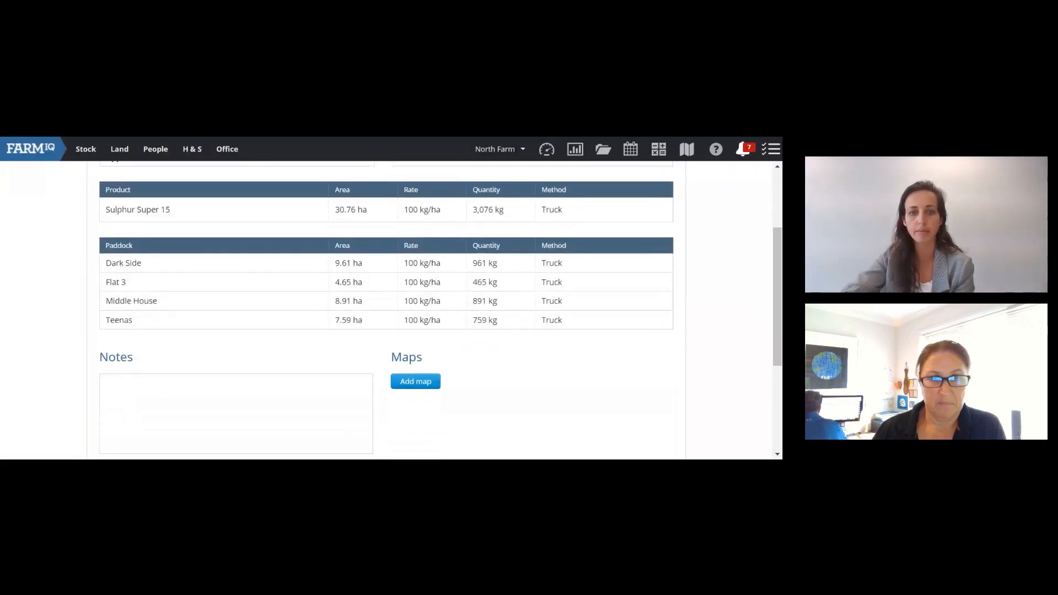
{"action": "left_click", "coordinate": [421, 384]}
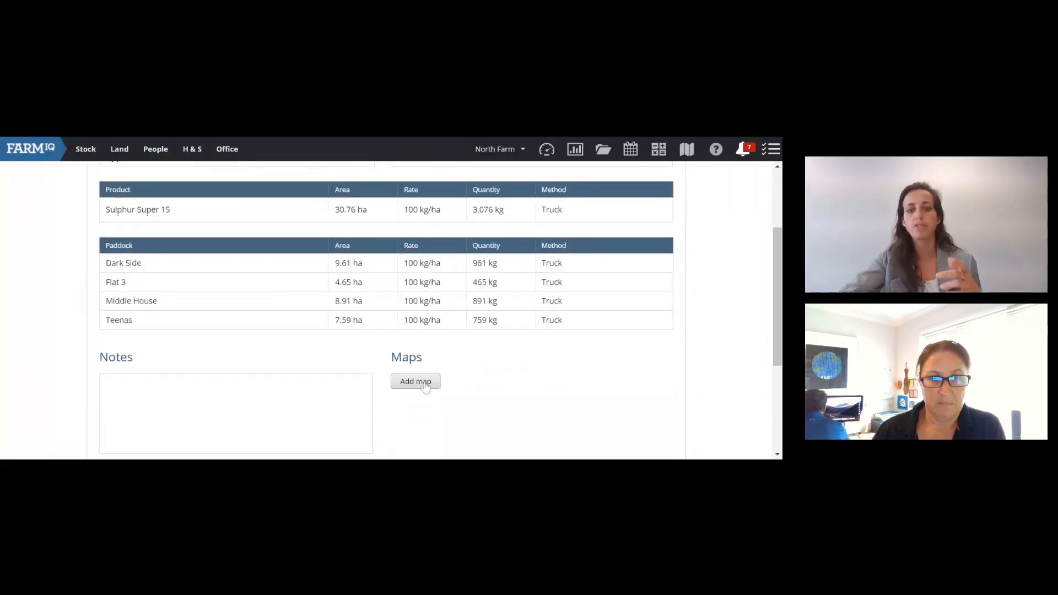
{"action": "left_click", "coordinate": [424, 386]}
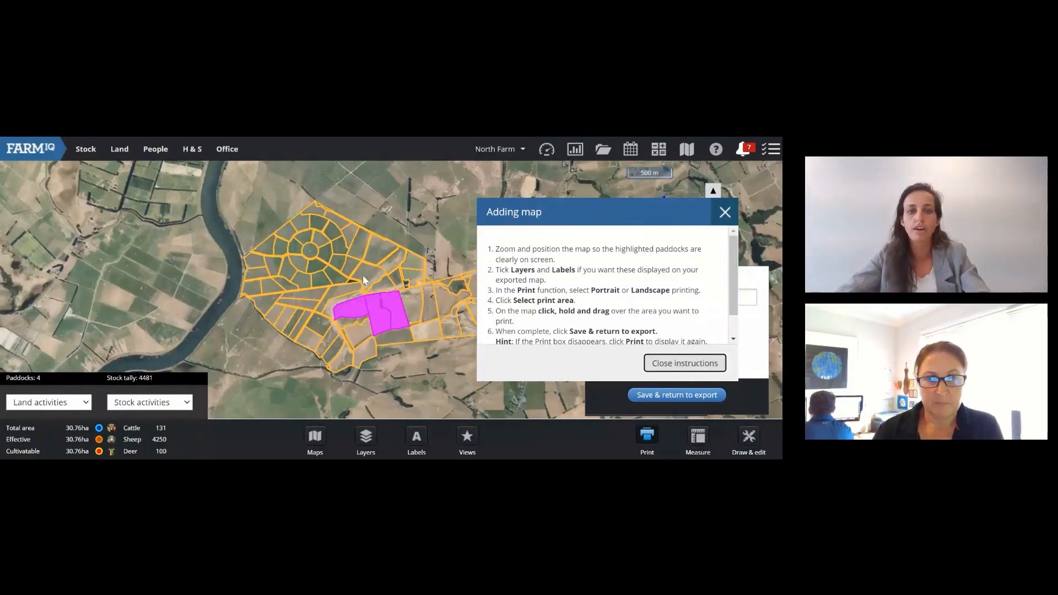
Step: Turn on paddock name labels on the farm map
{"action": "left_click_drag", "start_coordinate": [363, 277], "coordinate": [317, 256]}
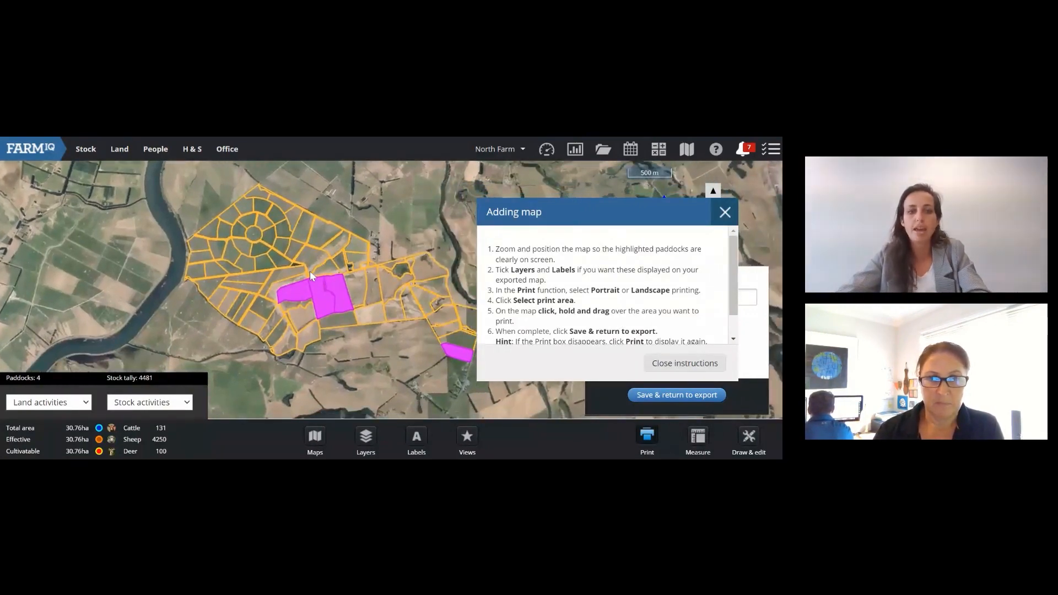
{"action": "scroll", "coordinate": [311, 273], "scroll_direction": "up", "scroll_amount": 2}
{"action": "scroll", "coordinate": [301, 261], "scroll_direction": "down", "scroll_amount": 2}
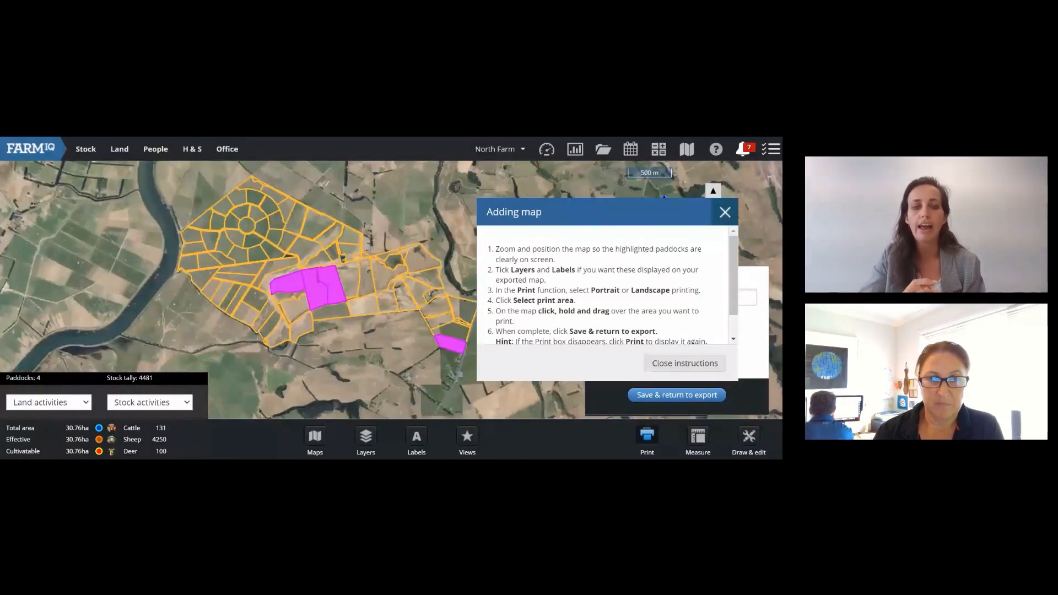
{"action": "left_click", "coordinate": [416, 440]}
{"action": "left_click", "coordinate": [379, 152]}
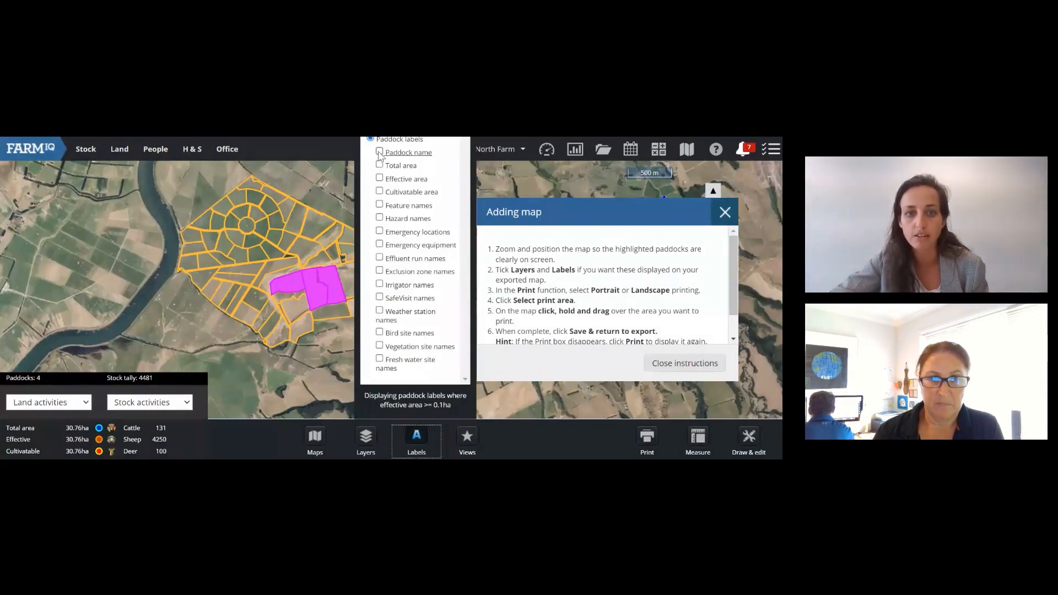
{"action": "left_click", "coordinate": [331, 335]}
Step: Fit the whole farm and its four highlighted paddocks in view, with the Adding map dialog moved aside
{"action": "scroll", "coordinate": [335, 302], "scroll_direction": "up", "scroll_amount": 1}
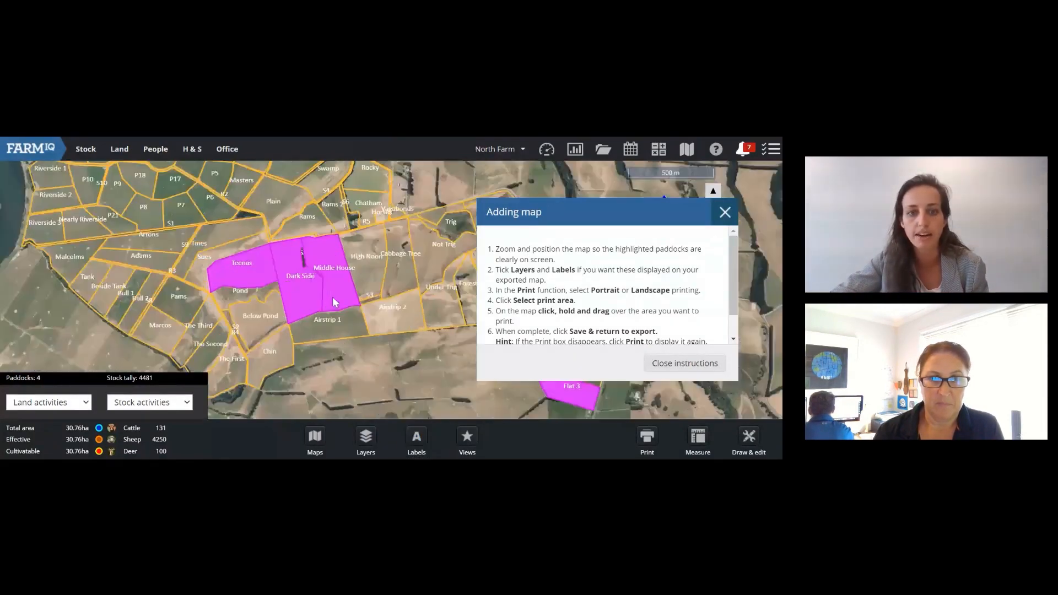
{"action": "scroll", "coordinate": [339, 306], "scroll_direction": "down", "scroll_amount": 3}
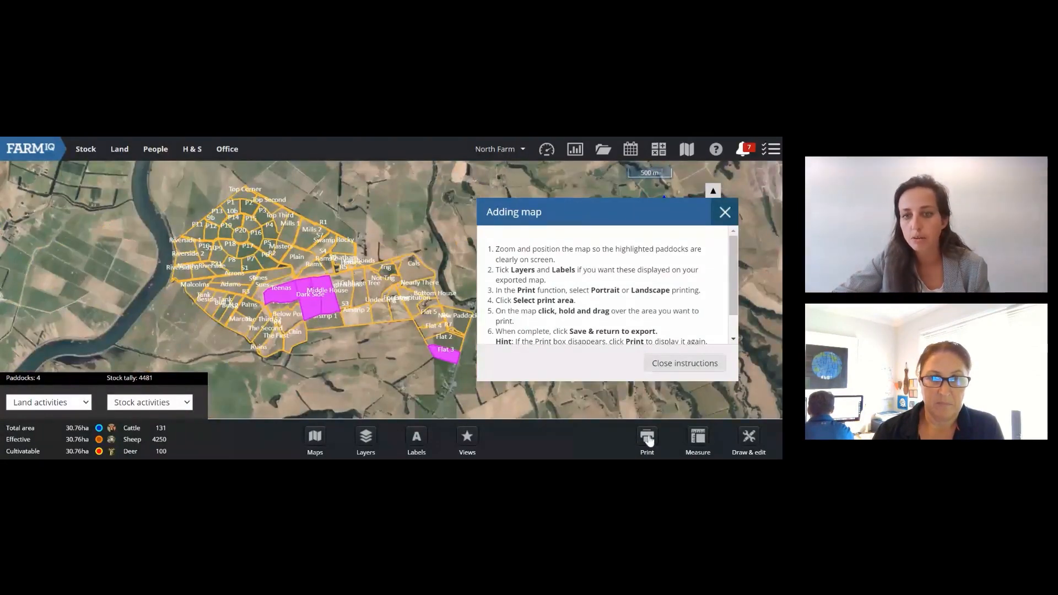
{"action": "left_click_drag", "start_coordinate": [605, 220], "coordinate": [653, 168]}
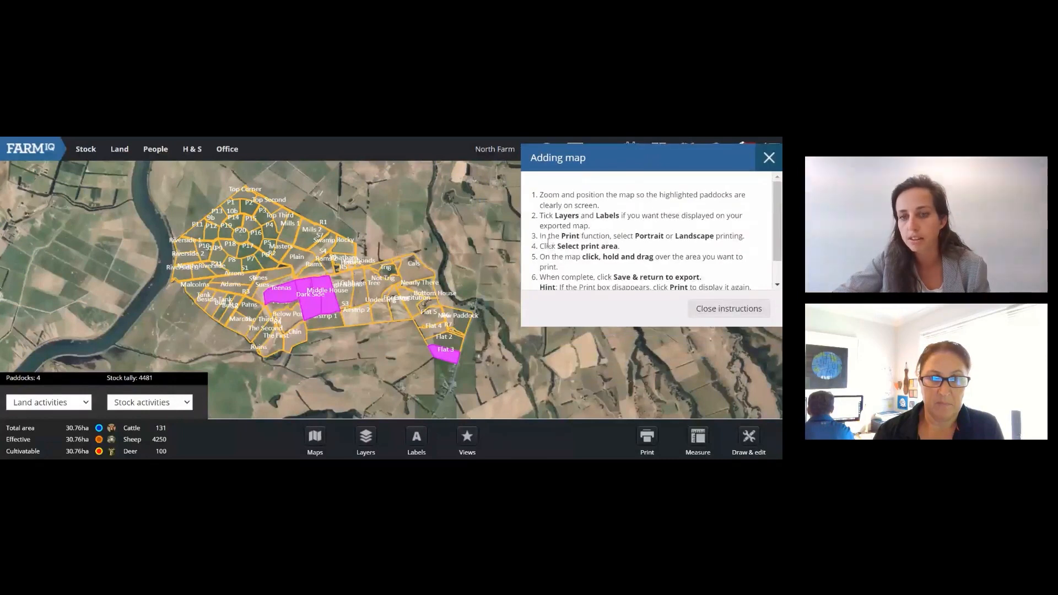
{"action": "scroll", "coordinate": [573, 220], "scroll_direction": "down", "scroll_amount": 1}
{"action": "scroll", "coordinate": [534, 225], "scroll_direction": "up", "scroll_amount": 1}
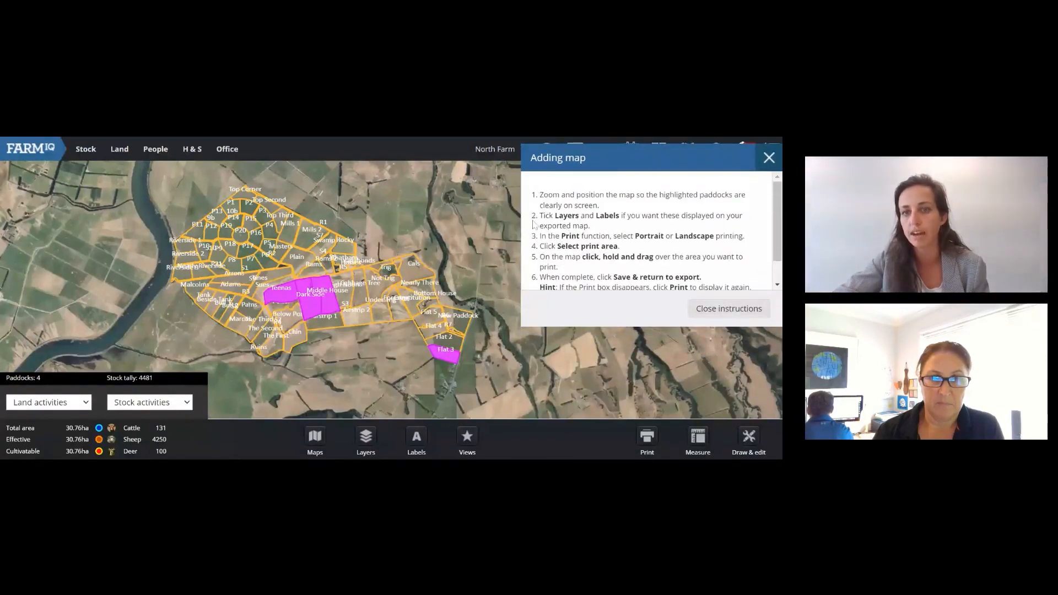
{"action": "scroll", "coordinate": [581, 227], "scroll_direction": "down", "scroll_amount": 1}
{"action": "scroll", "coordinate": [605, 245], "scroll_direction": "up", "scroll_amount": 1}
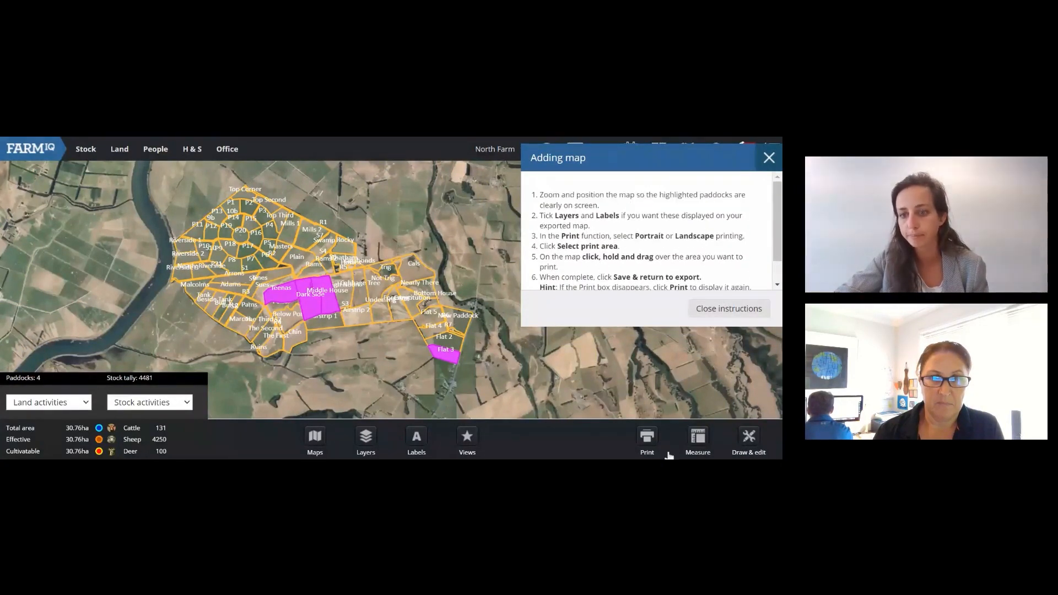
Step: Frame the whole farm as a portrait print area and save the Sulphur Super 15 map to the export
{"action": "left_click", "coordinate": [649, 447]}
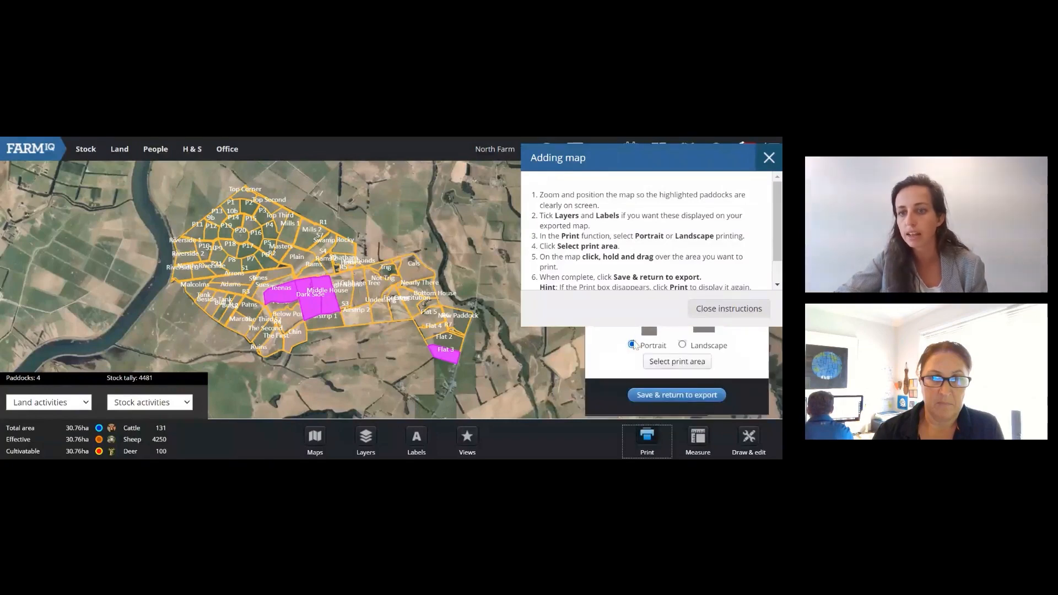
{"action": "left_click_drag", "start_coordinate": [651, 157], "coordinate": [451, 150]}
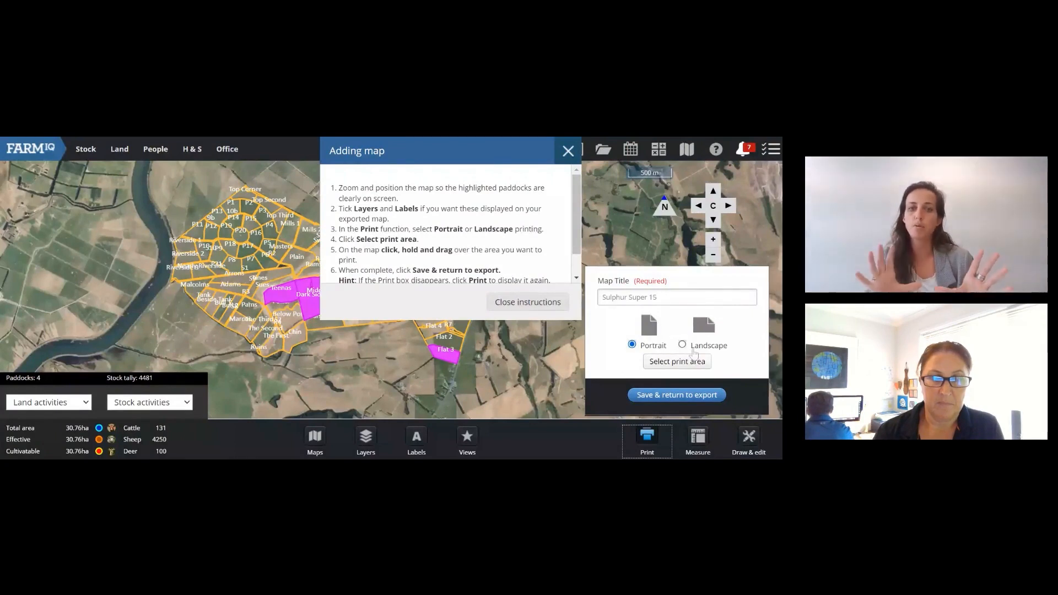
{"action": "left_click", "coordinate": [682, 366]}
{"action": "left_click_drag", "start_coordinate": [473, 158], "coordinate": [673, 158]}
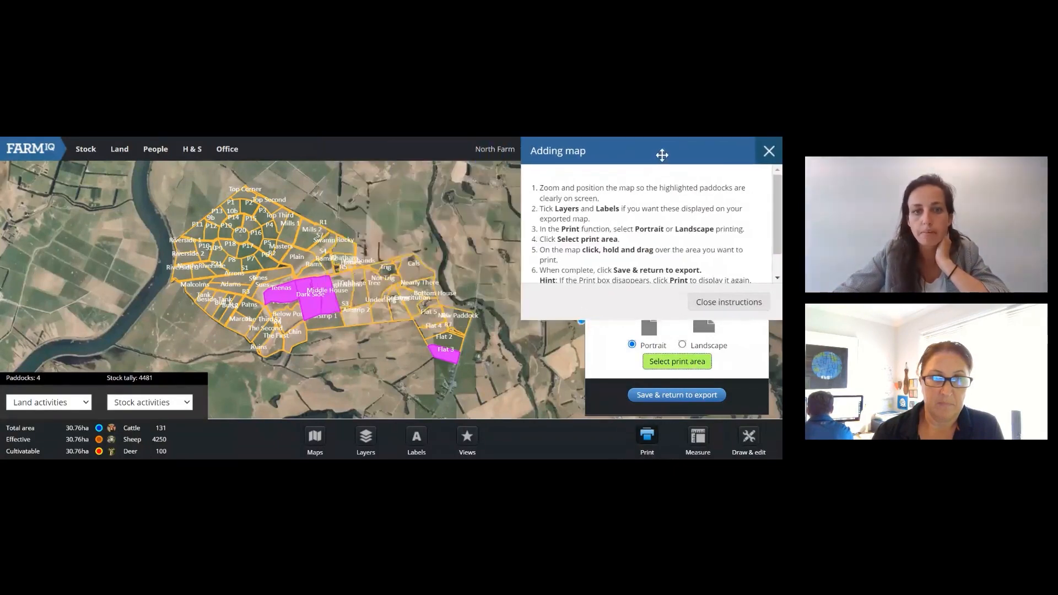
{"action": "left_click_drag", "start_coordinate": [146, 182], "coordinate": [500, 384]}
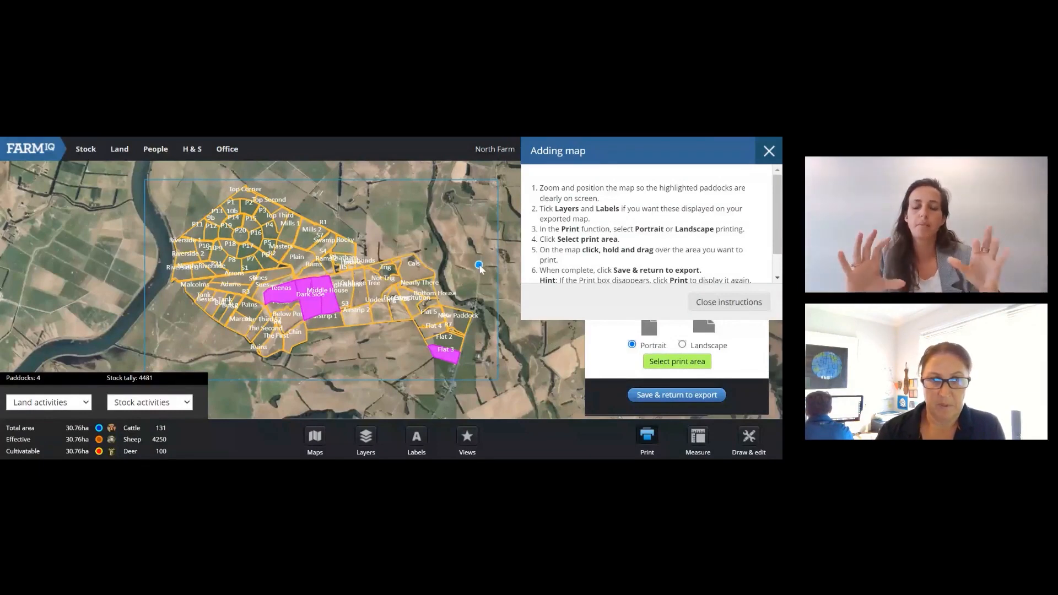
{"action": "left_click", "coordinate": [660, 396]}
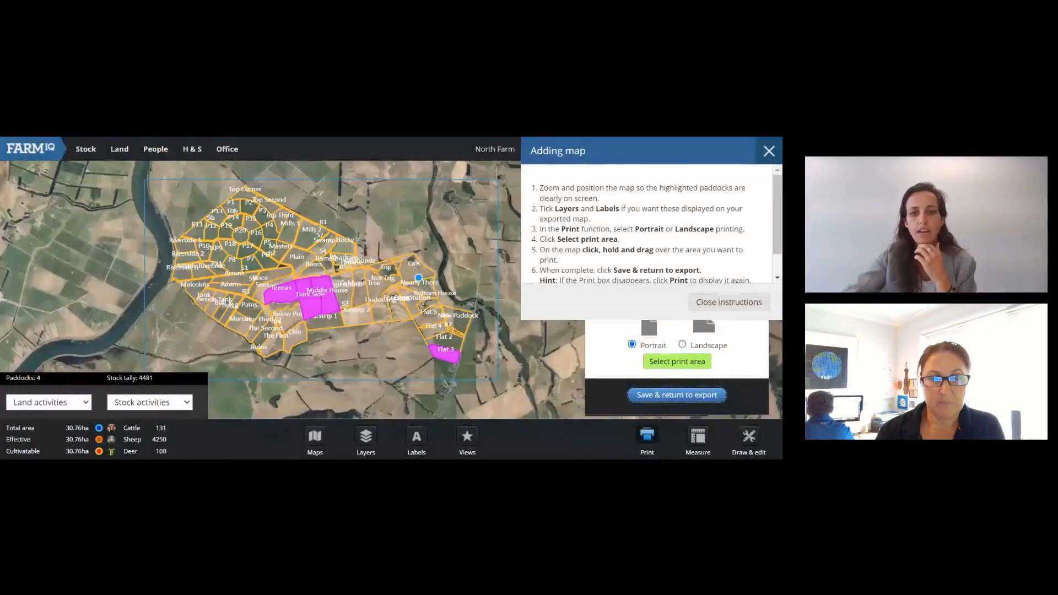
{"action": "scroll", "coordinate": [373, 274], "scroll_direction": "down", "scroll_amount": 2}
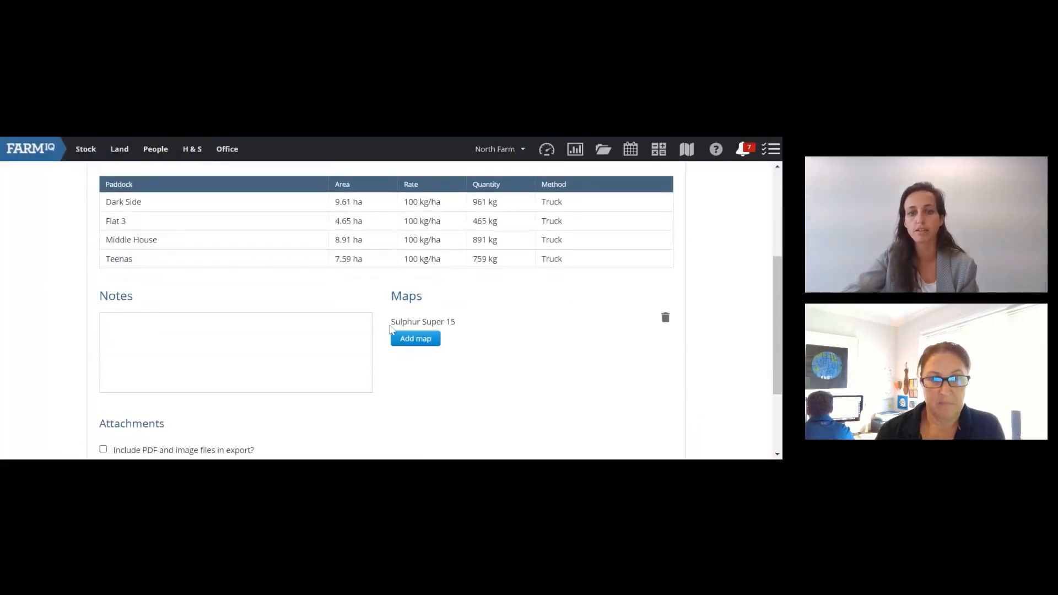
Step: Leave Notes blank and export the fertiliser plan with its Sulphur Super 15 map
{"action": "scroll", "coordinate": [463, 323], "scroll_direction": "down", "scroll_amount": 1}
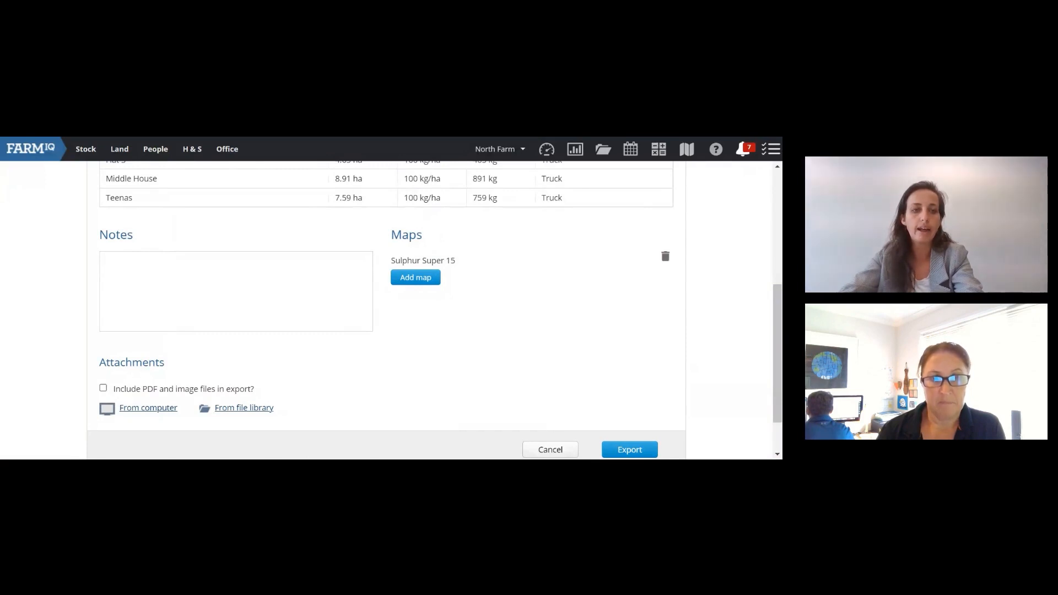
{"action": "left_click", "coordinate": [236, 291]}
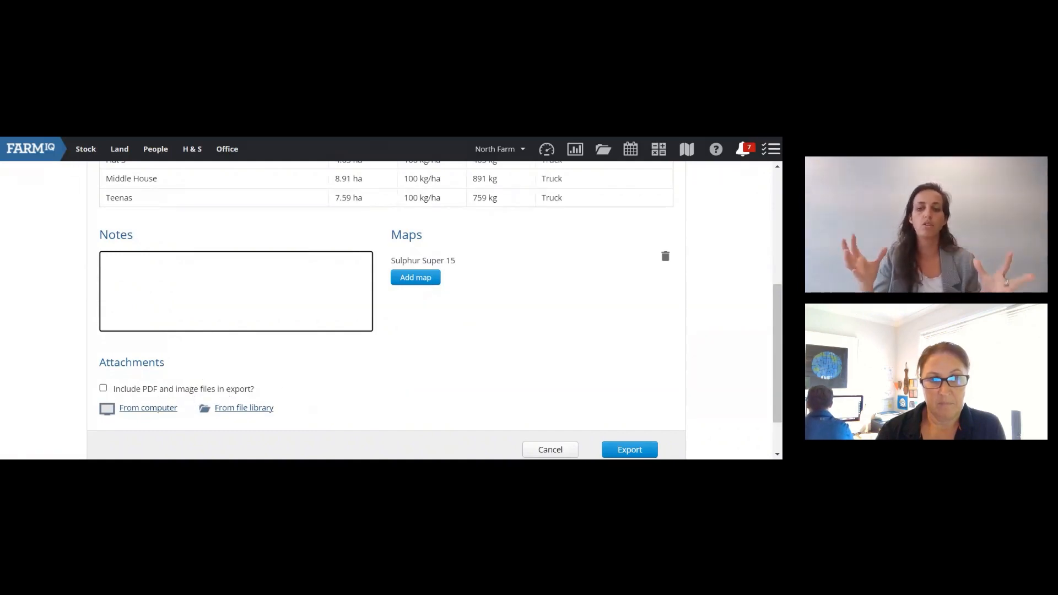
{"action": "scroll", "coordinate": [524, 342], "scroll_direction": "down", "scroll_amount": 1}
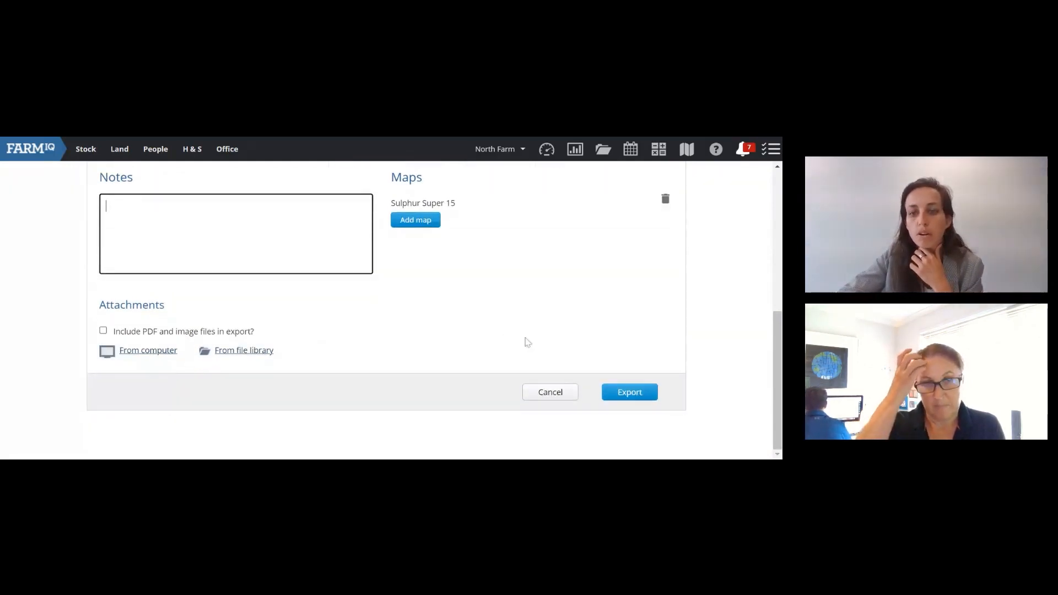
{"action": "left_click", "coordinate": [627, 397]}
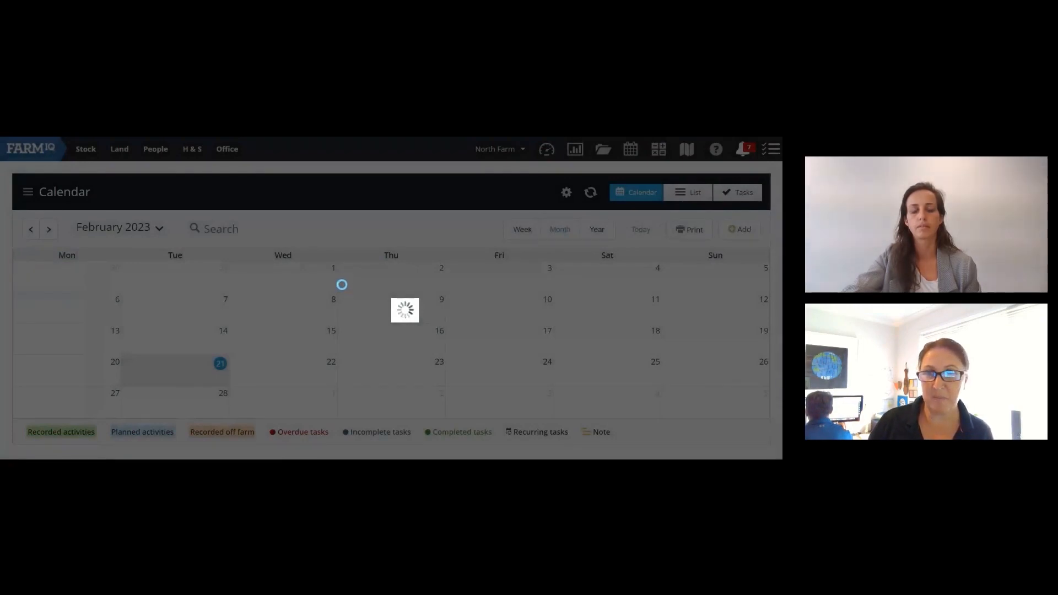
Step: Scroll the February 2023 calendar to the weeks of 13 February to 5 March
{"action": "scroll", "coordinate": [343, 291], "scroll_direction": "down", "scroll_amount": 5}
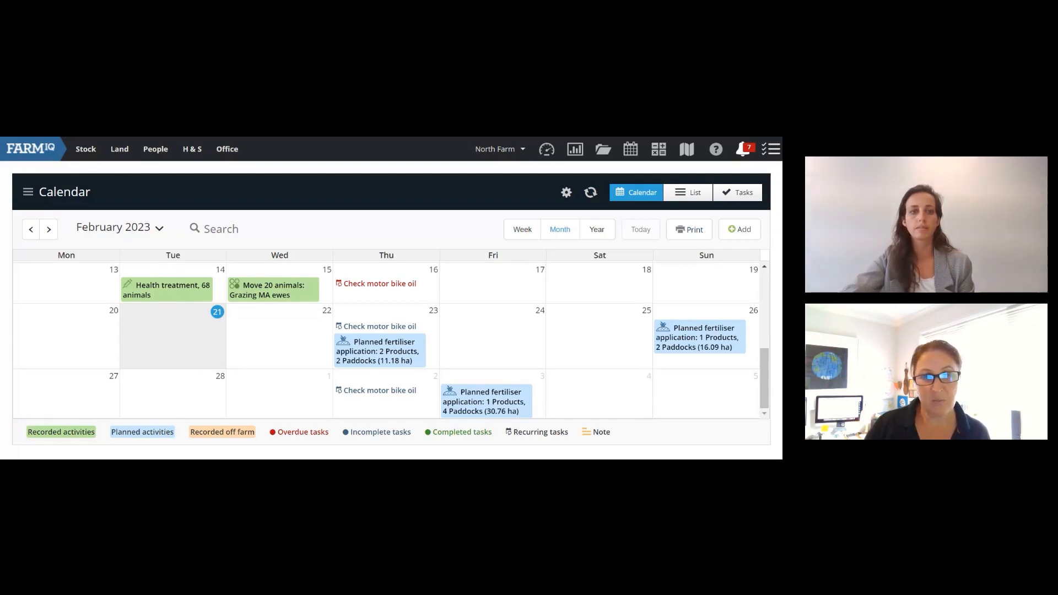
Step: Open the 23 February planned fertiliser event, view its paddock map, and mark it Complete
{"action": "left_click", "coordinate": [395, 342]}
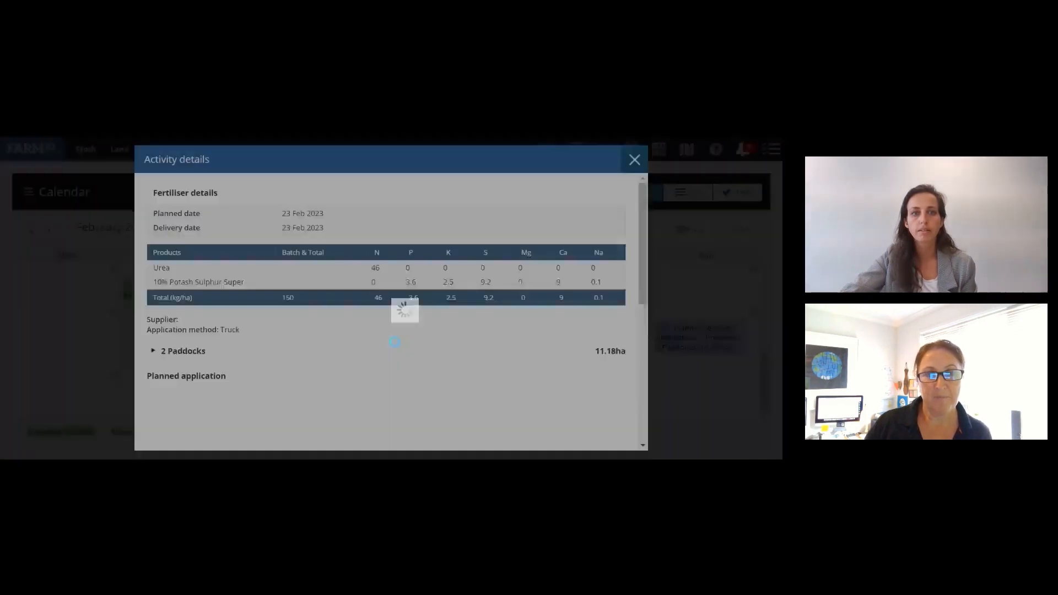
{"action": "scroll", "coordinate": [385, 314], "scroll_direction": "down", "scroll_amount": 5}
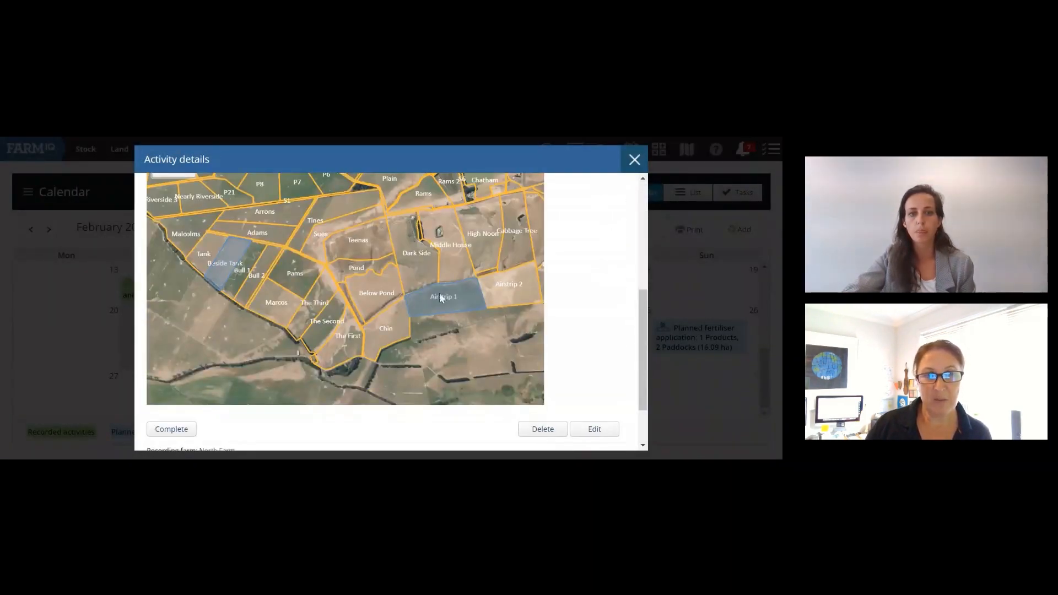
{"action": "left_click_drag", "start_coordinate": [645, 328], "coordinate": [646, 243]}
{"action": "left_click_drag", "start_coordinate": [646, 252], "coordinate": [590, 278]}
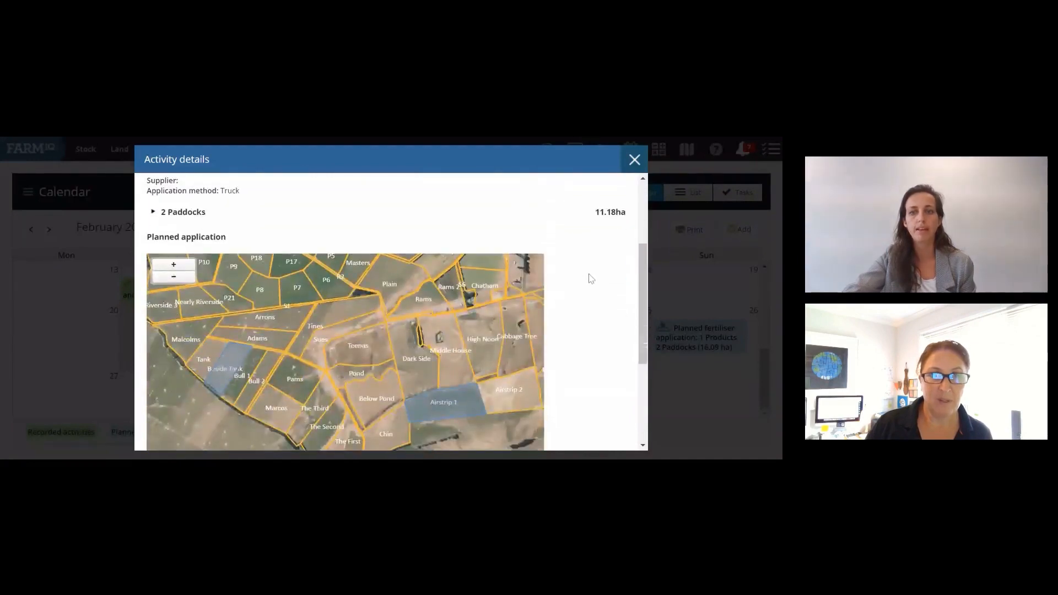
{"action": "scroll", "coordinate": [590, 278], "scroll_direction": "down", "scroll_amount": 3}
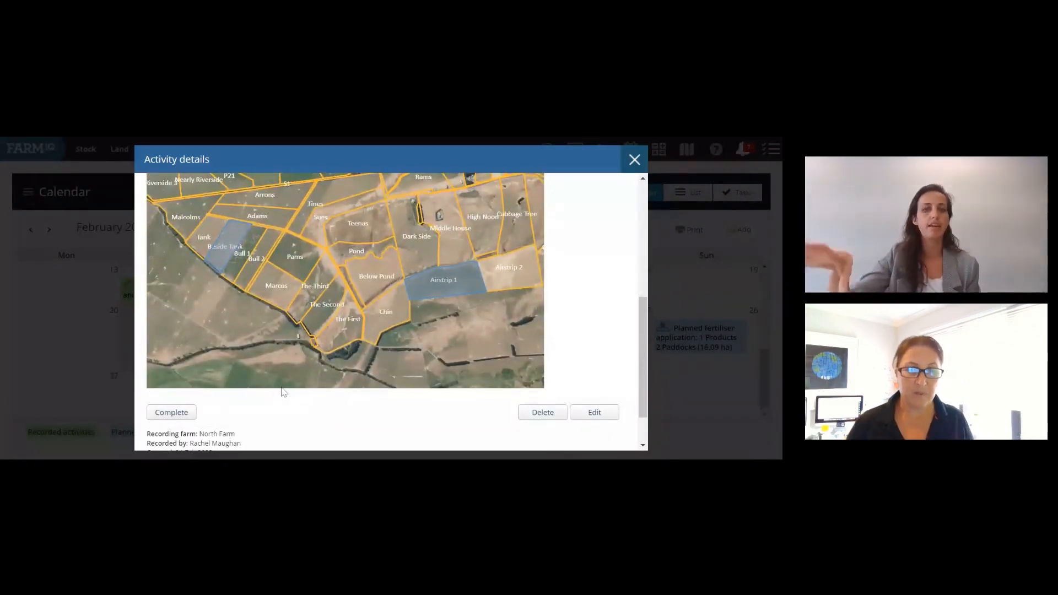
{"action": "left_click", "coordinate": [176, 412]}
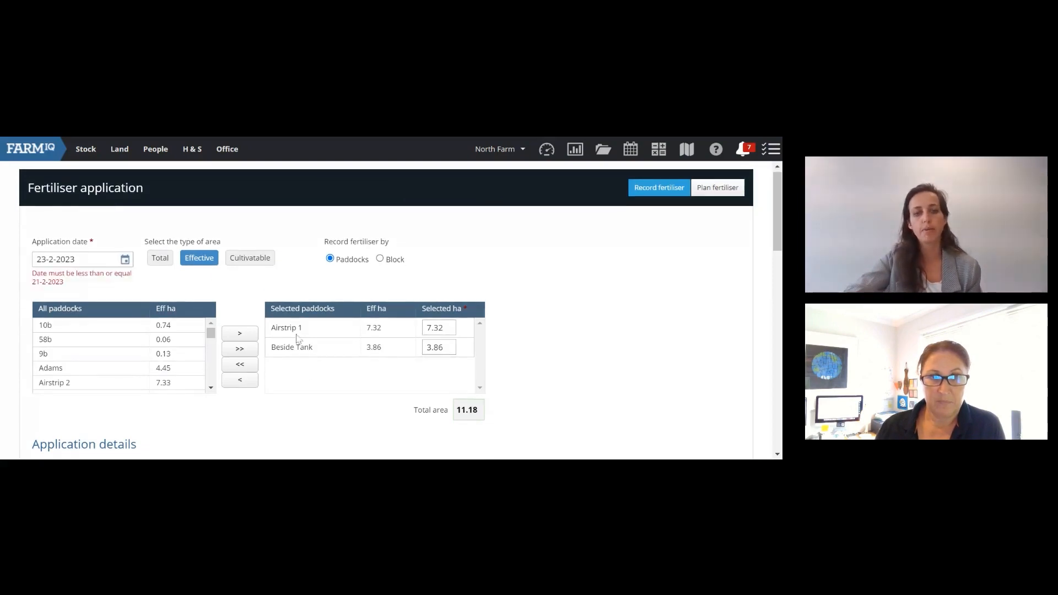
Step: Review the Airstrip 1 and Beside Tank record (11.18 ha), then return to the calendar unsaved
{"action": "scroll", "coordinate": [275, 331], "scroll_direction": "down", "scroll_amount": 1}
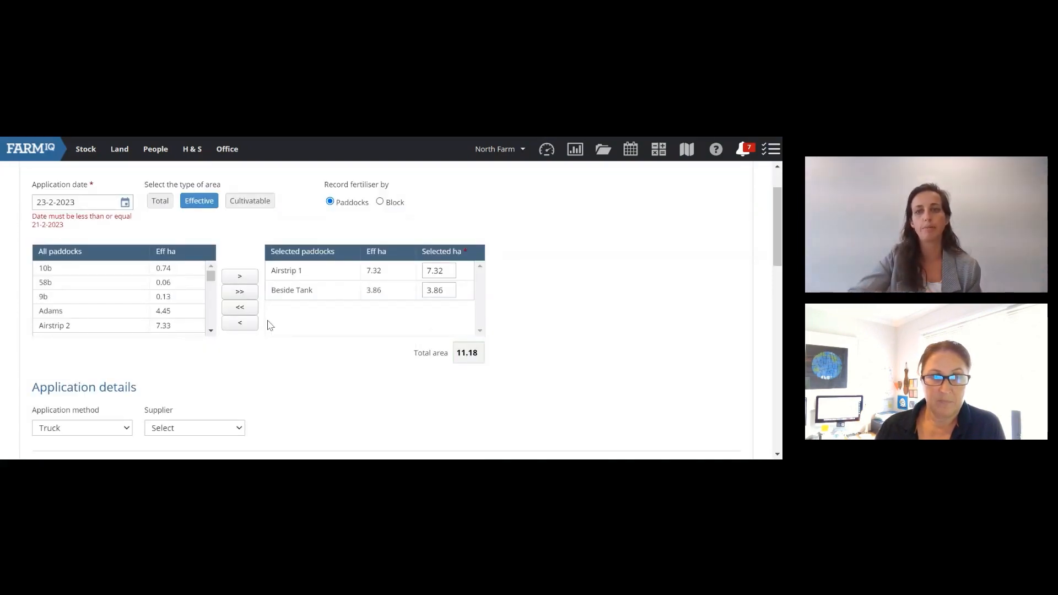
{"action": "scroll", "coordinate": [314, 333], "scroll_direction": "up", "scroll_amount": 1}
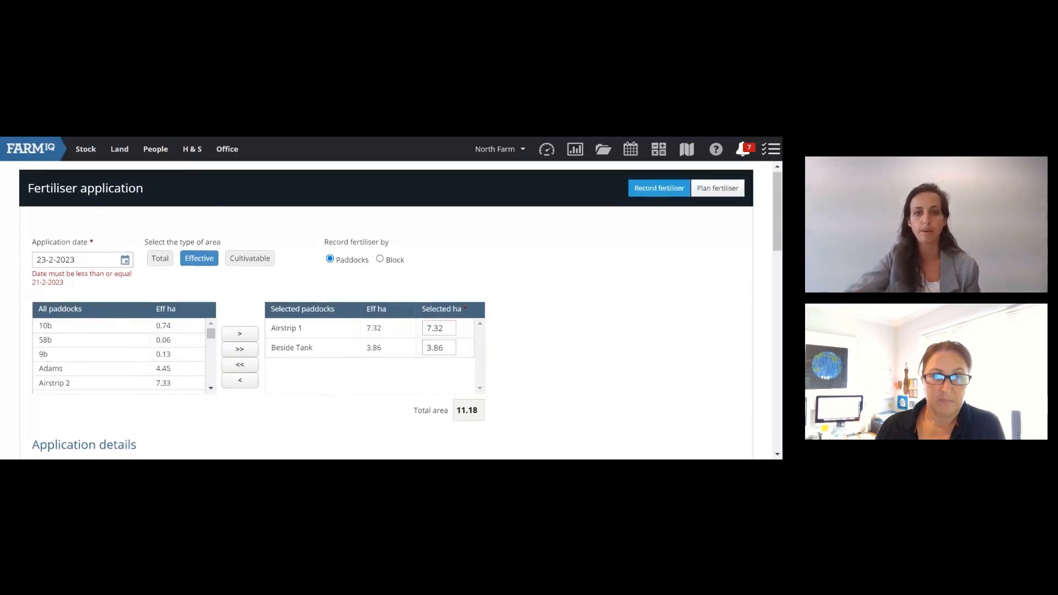
{"action": "scroll", "coordinate": [391, 338], "scroll_direction": "down", "scroll_amount": 4}
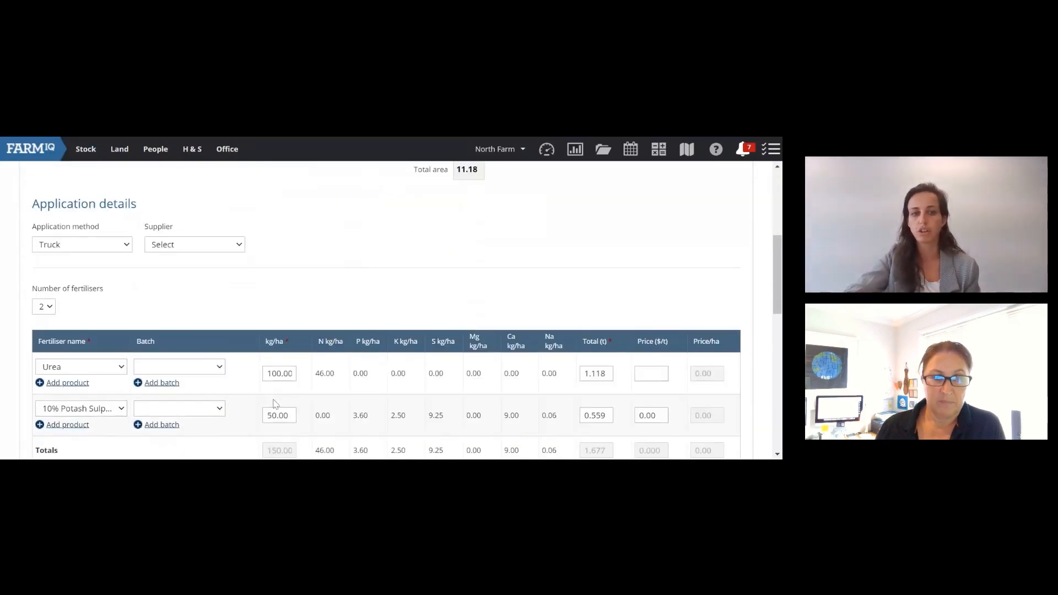
{"action": "scroll", "coordinate": [402, 307], "scroll_direction": "down", "scroll_amount": 8}
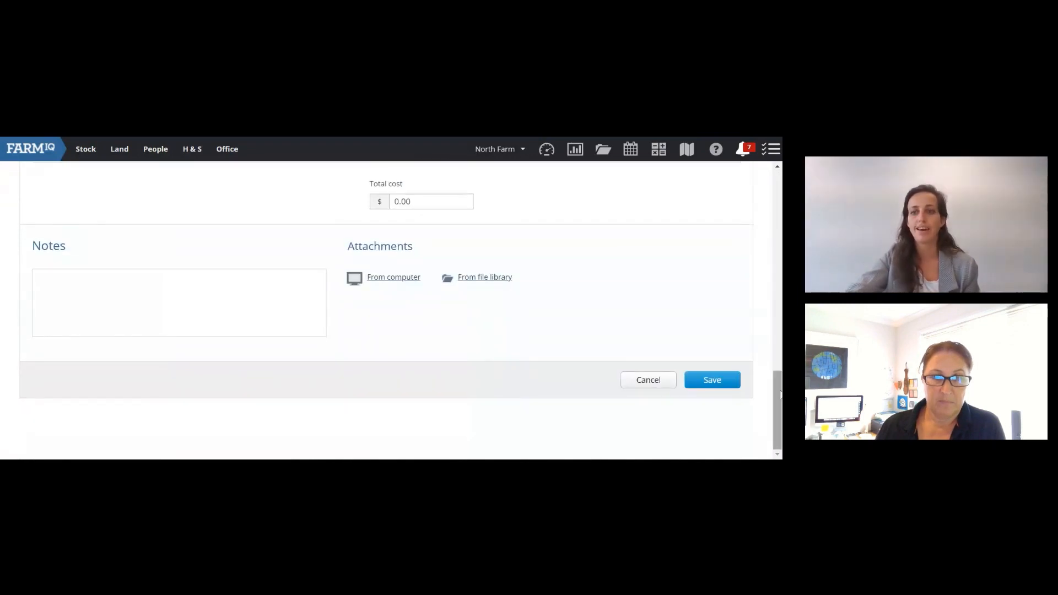
{"action": "left_click_drag", "start_coordinate": [777, 413], "coordinate": [769, 182]}
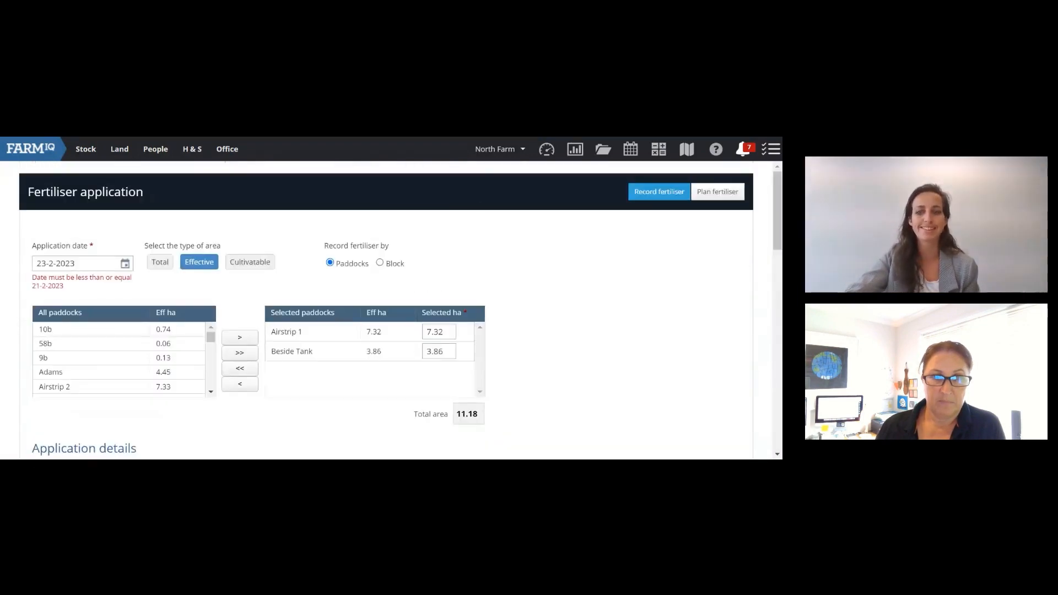
{"action": "scroll", "coordinate": [251, 302], "scroll_direction": "down", "scroll_amount": 1}
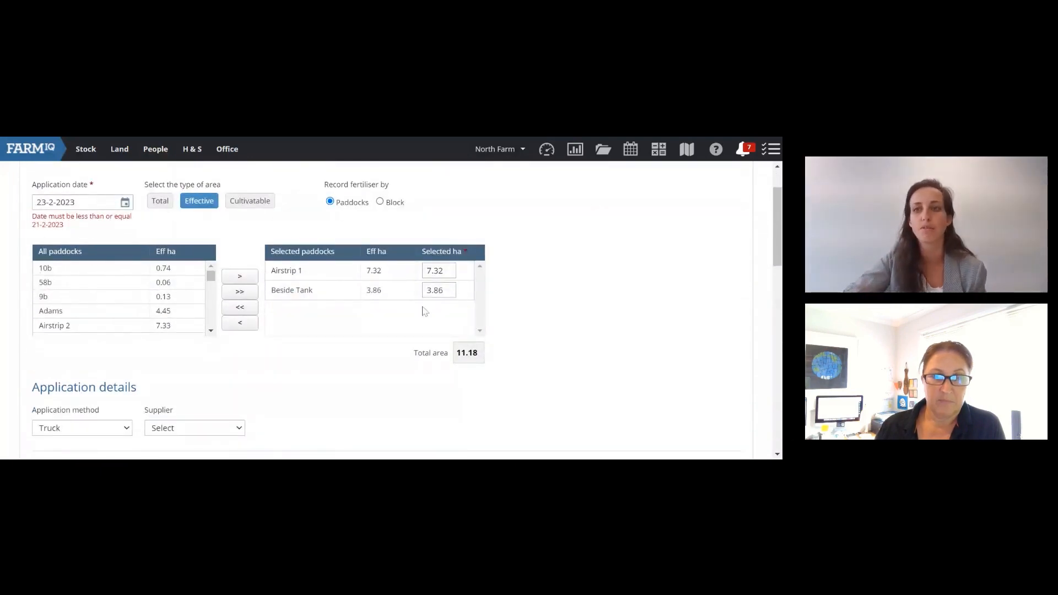
{"action": "scroll", "coordinate": [496, 286], "scroll_direction": "up", "scroll_amount": 1}
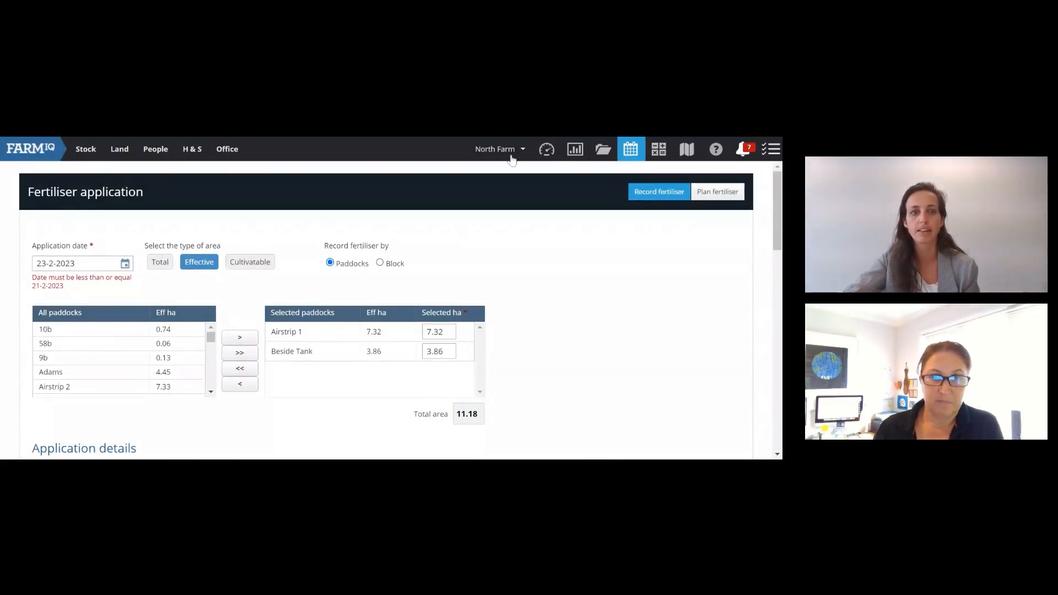
{"action": "left_click", "coordinate": [631, 158]}
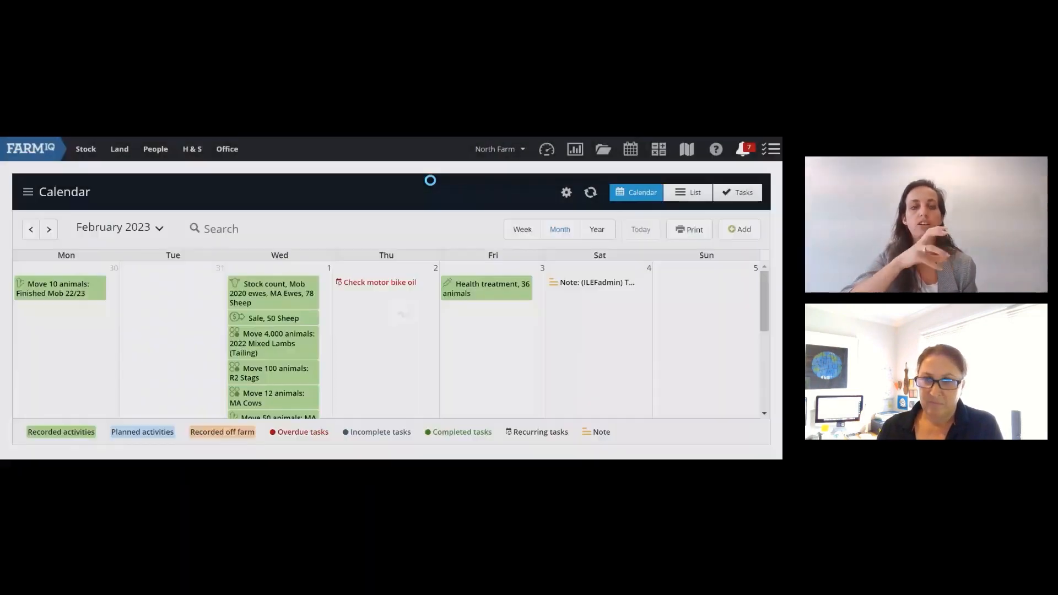
Step: Scroll the calendar down to the applications on 23 and 26 February and 3 March
{"action": "scroll", "coordinate": [408, 306], "scroll_direction": "down", "scroll_amount": 2}
{"action": "scroll", "coordinate": [407, 306], "scroll_direction": "down", "scroll_amount": 5}
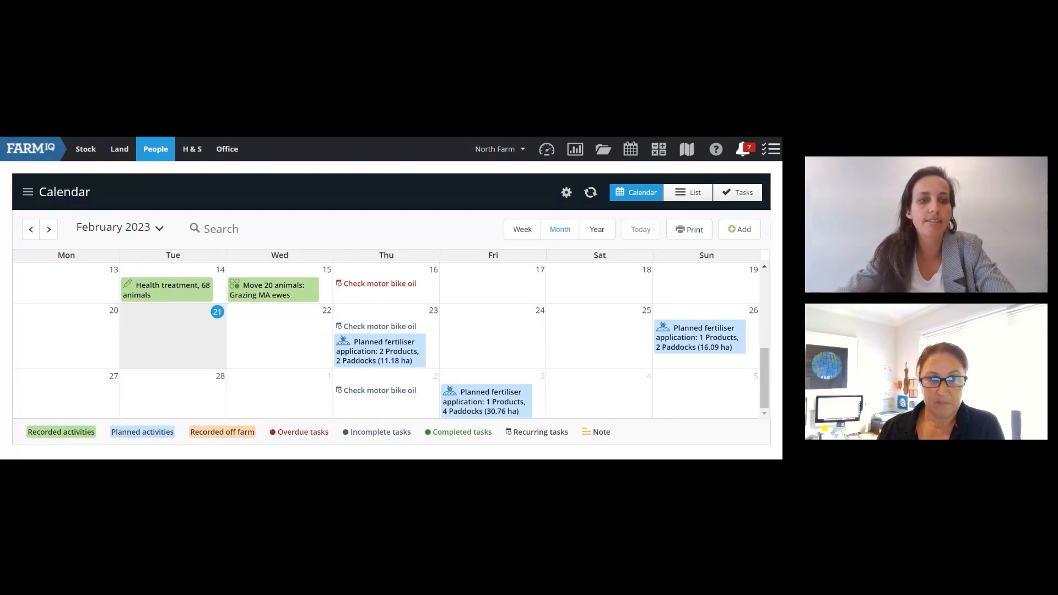
Step: Go to People > Contractors to reach Contractor management
{"action": "left_click", "coordinate": [156, 160]}
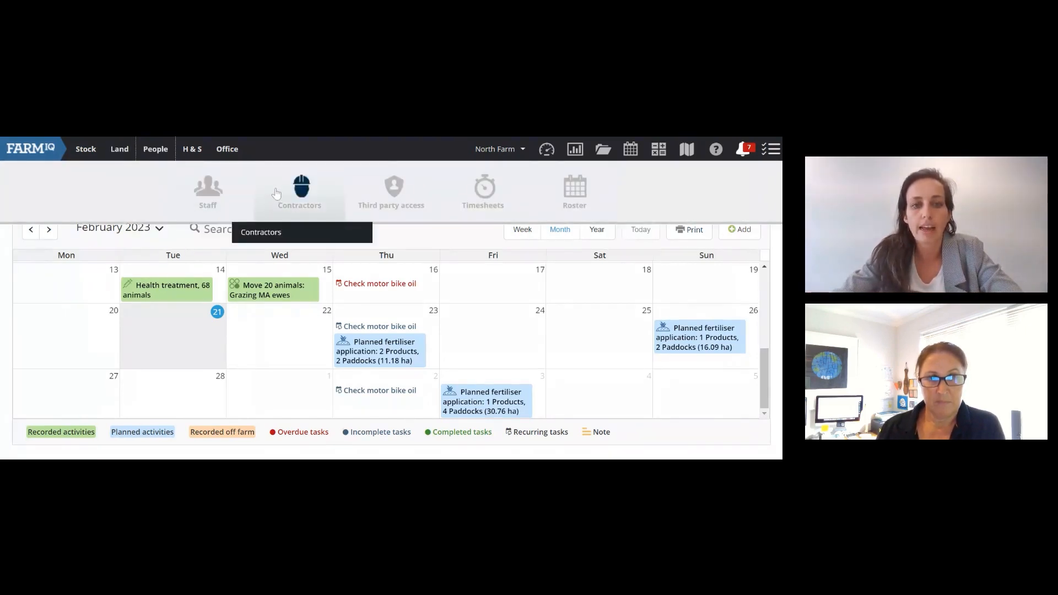
{"action": "left_click", "coordinate": [297, 235]}
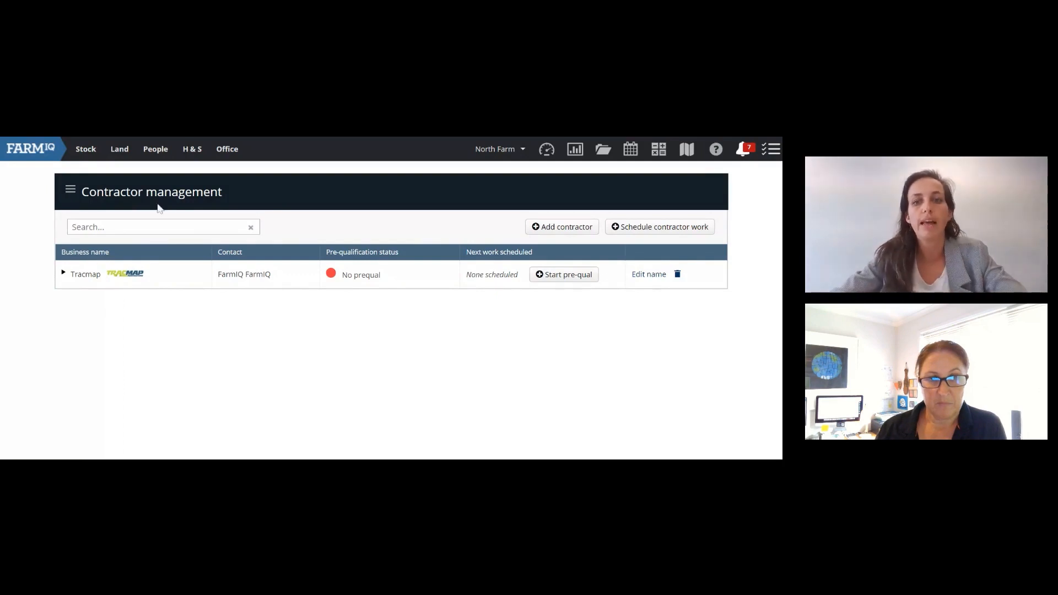
Step: Start a new contractor via Add contractor and open Add new business above the Business dropdown
{"action": "left_click", "coordinate": [560, 234]}
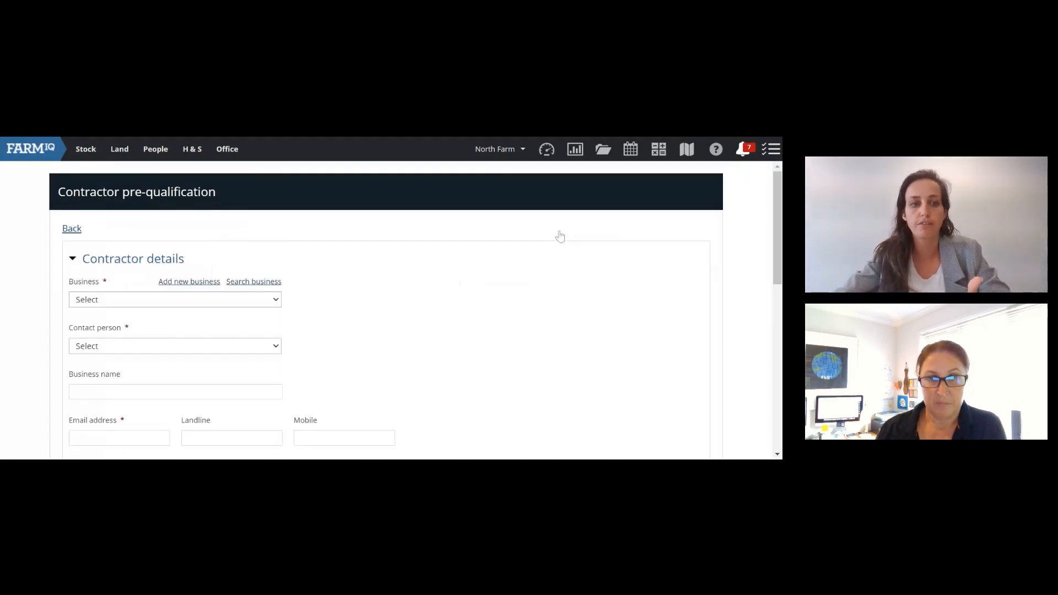
{"action": "scroll", "coordinate": [474, 242], "scroll_direction": "down", "scroll_amount": 1}
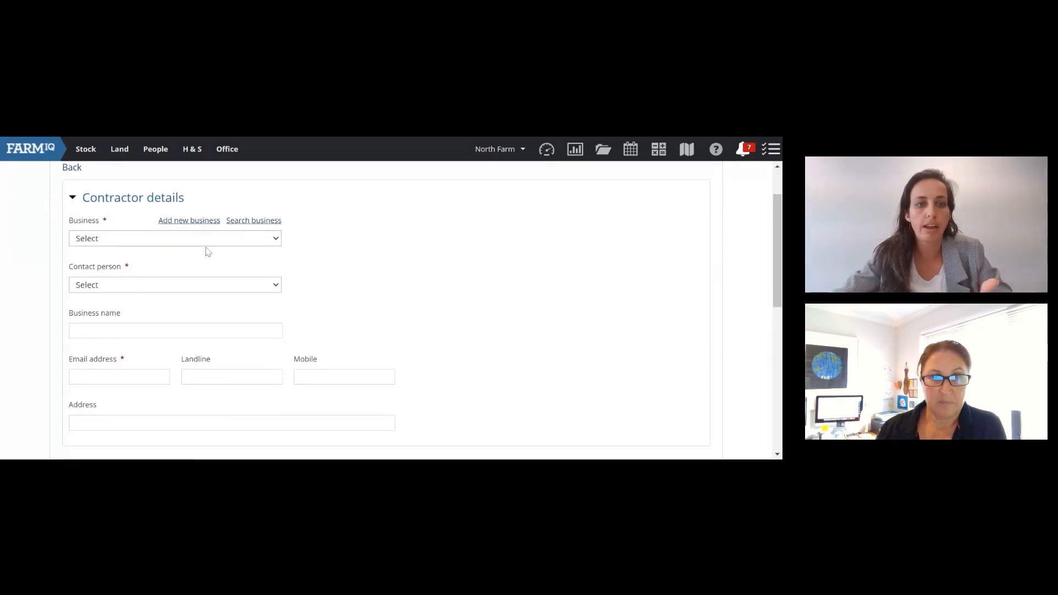
{"action": "left_click", "coordinate": [191, 224]}
{"action": "left_click", "coordinate": [560, 158]}
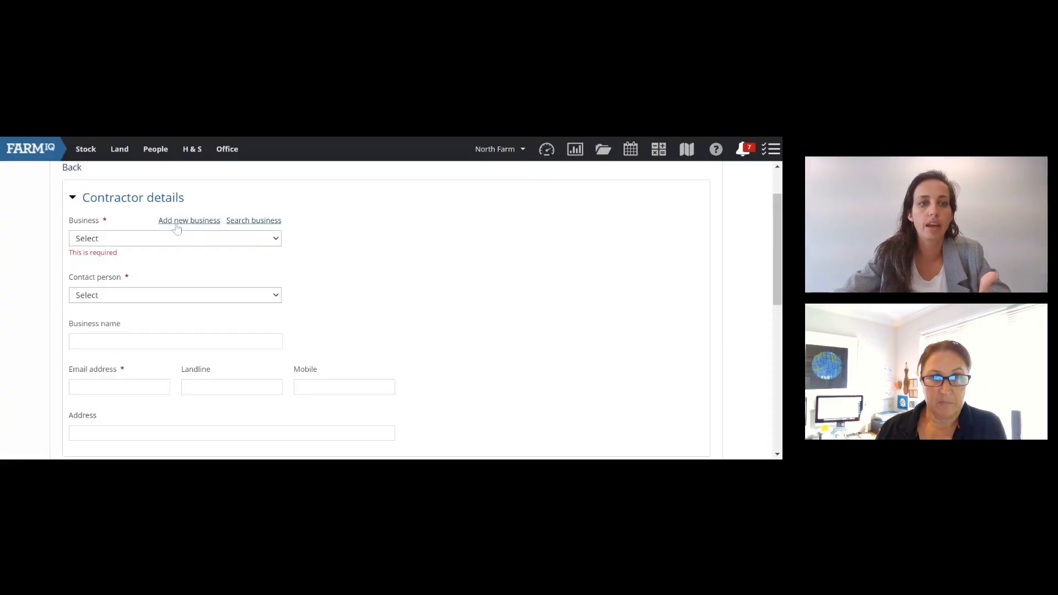
{"action": "scroll", "coordinate": [177, 228], "scroll_direction": "up", "scroll_amount": 1}
{"action": "left_click", "coordinate": [76, 230]}
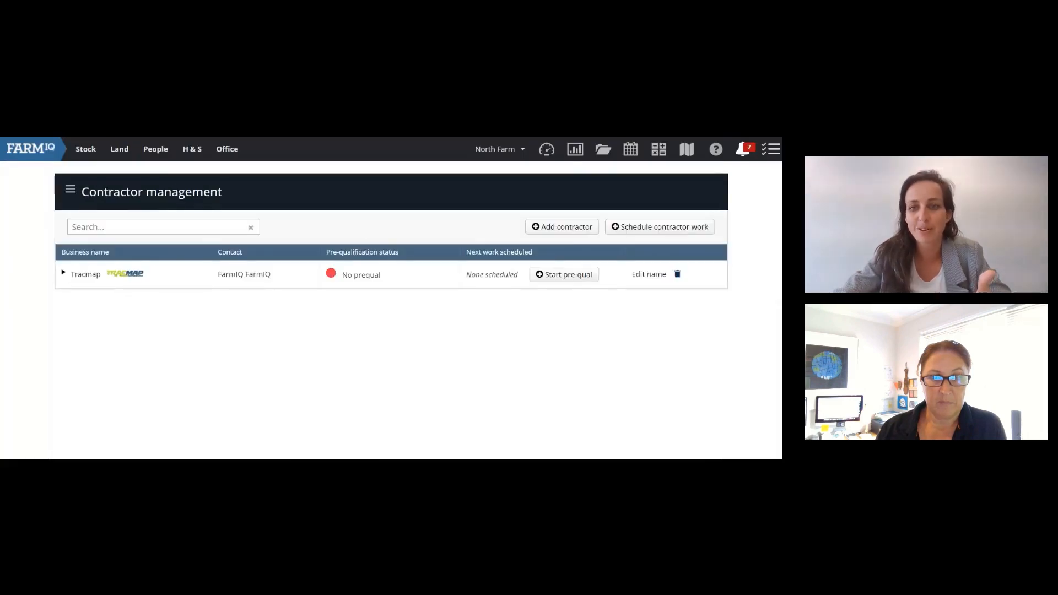
{"action": "left_click", "coordinate": [560, 230]}
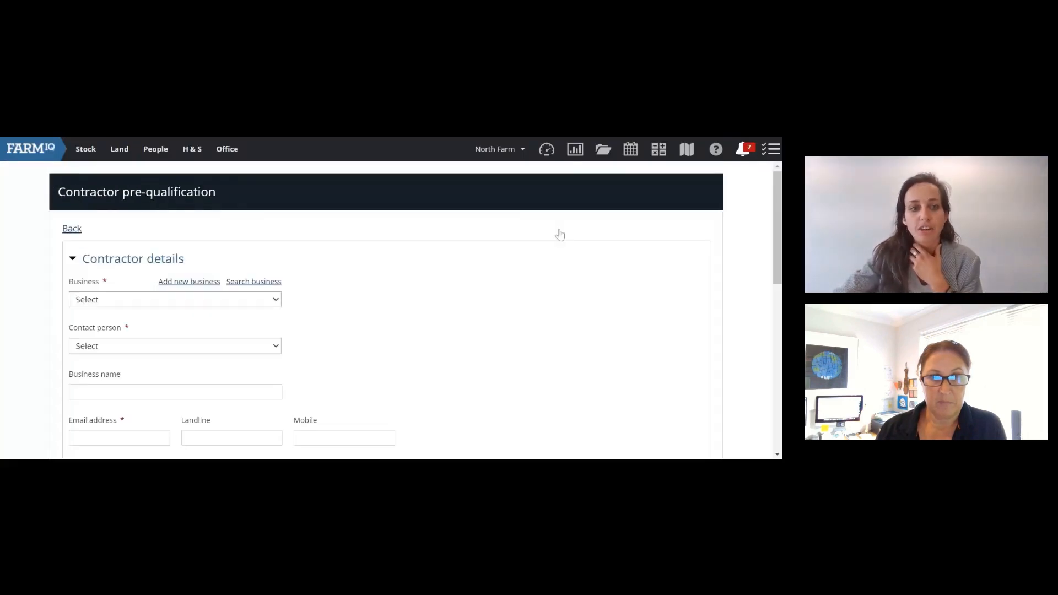
{"action": "scroll", "coordinate": [264, 271], "scroll_direction": "down", "scroll_amount": 1}
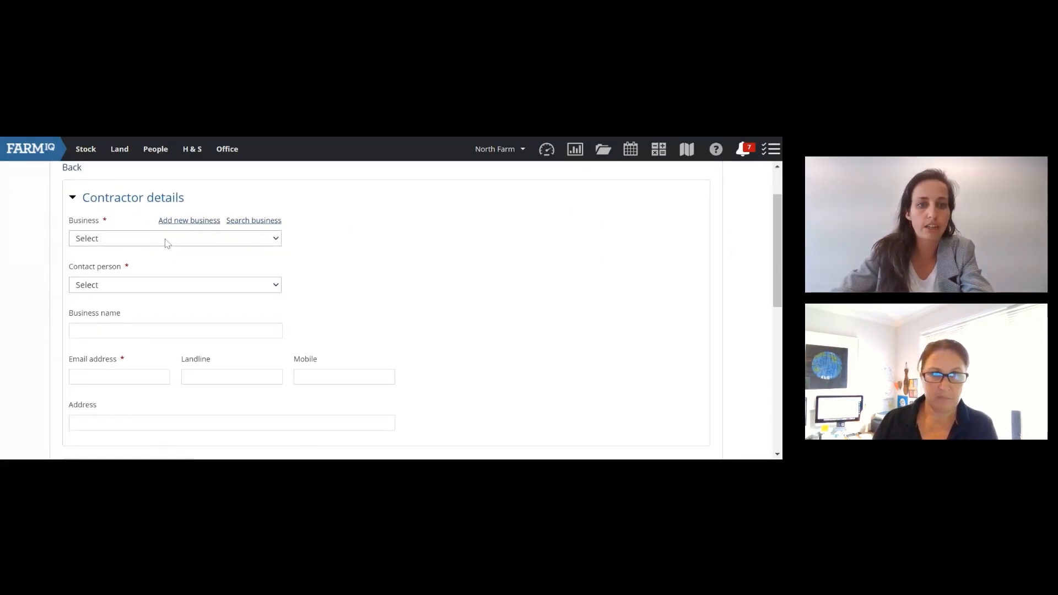
{"action": "left_click", "coordinate": [188, 221]}
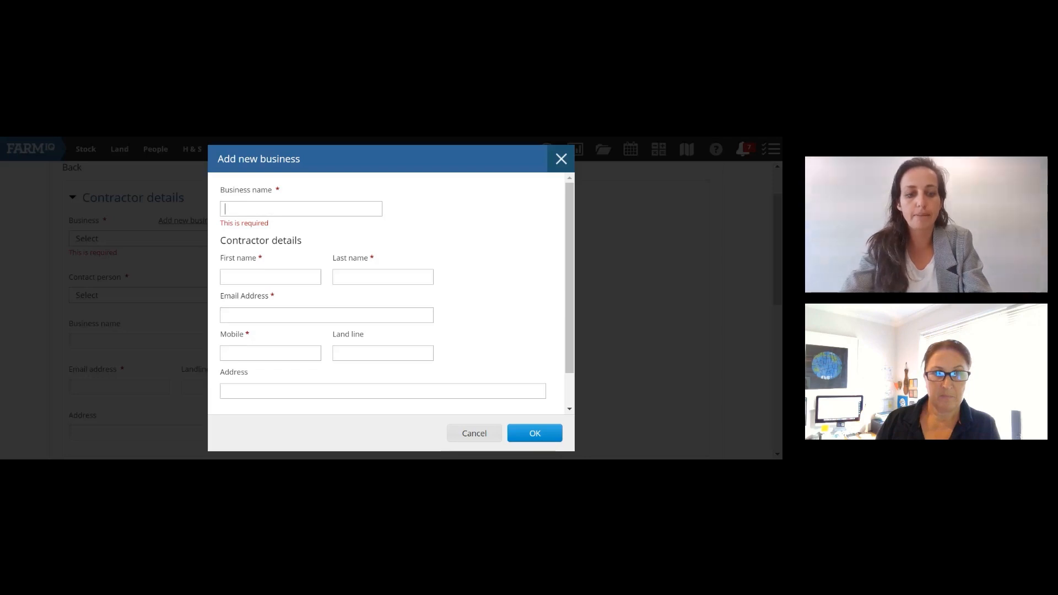
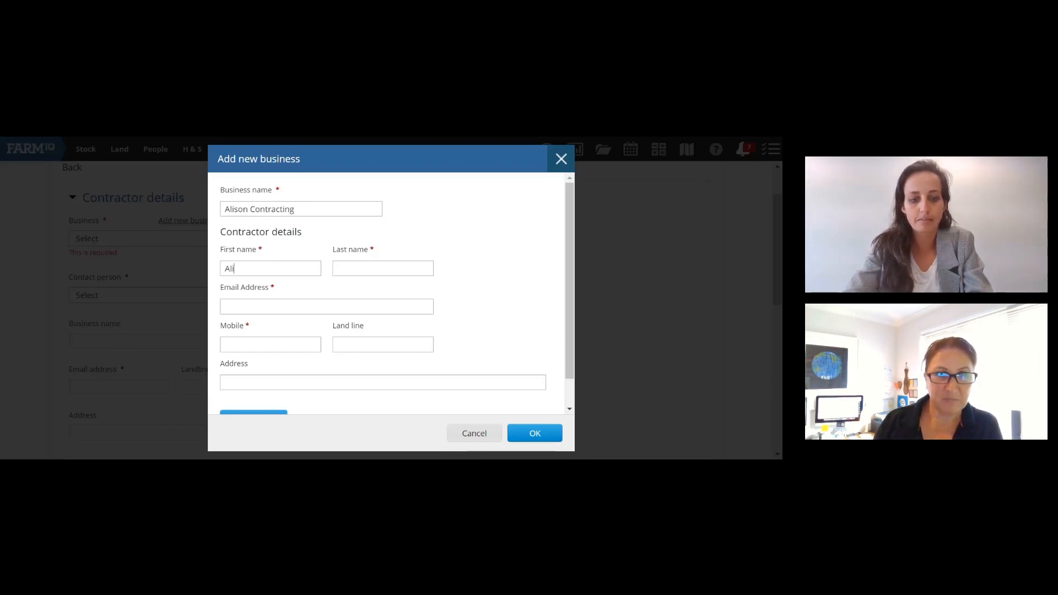
Step: Enter the business name, the contact's first and last name, and their e-mail address
{"action": "key", "text": "Tab"}
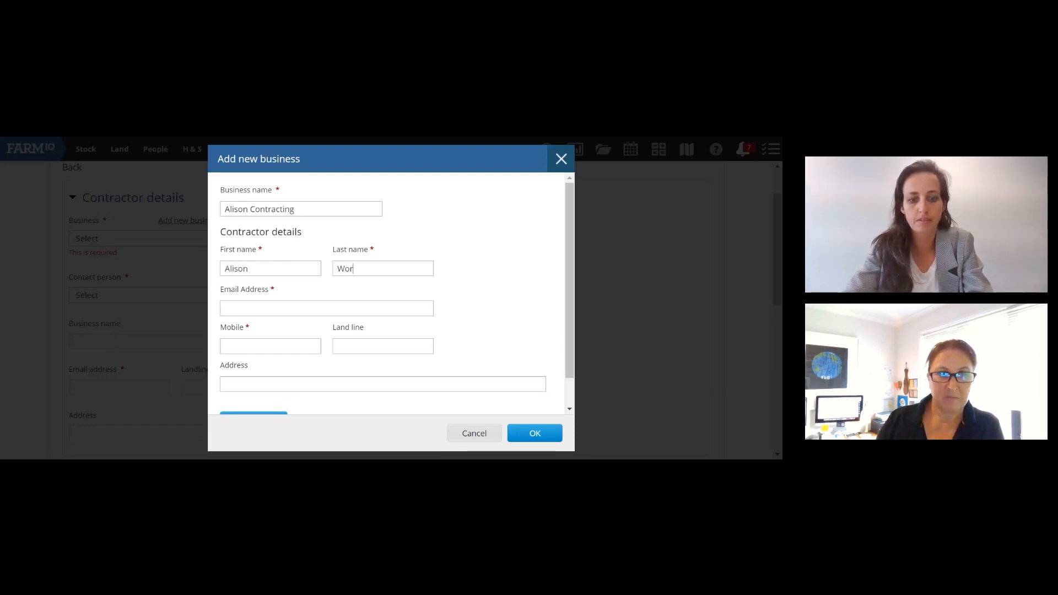
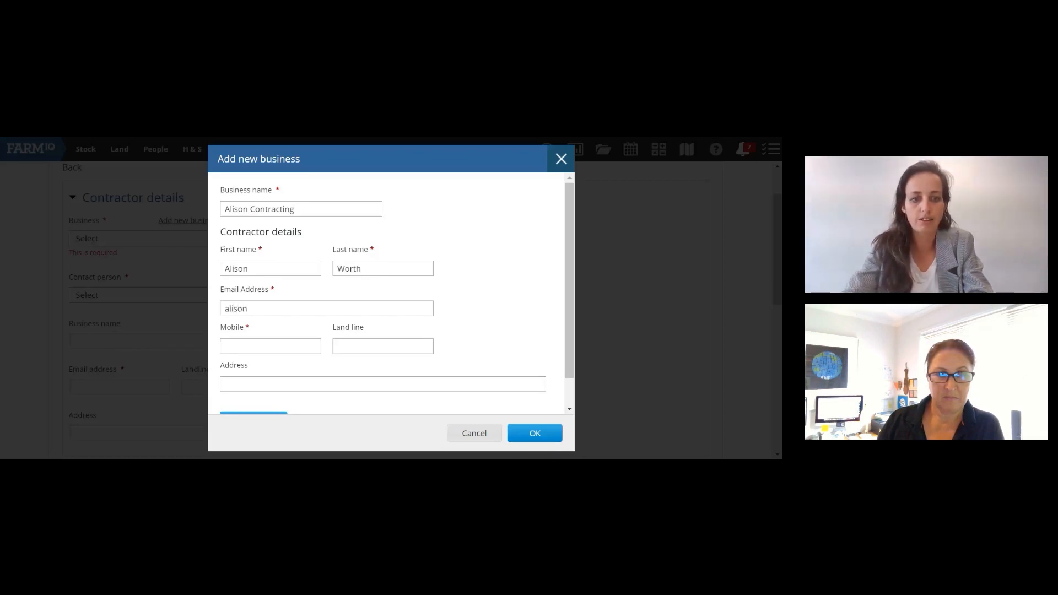
{"action": "key", "text": "BackSpace"}
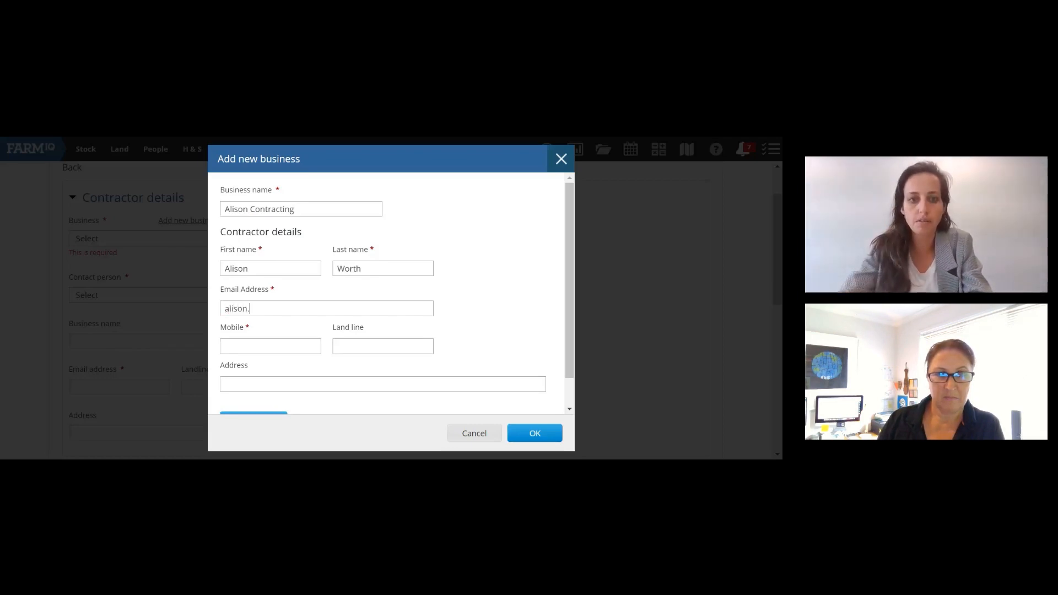
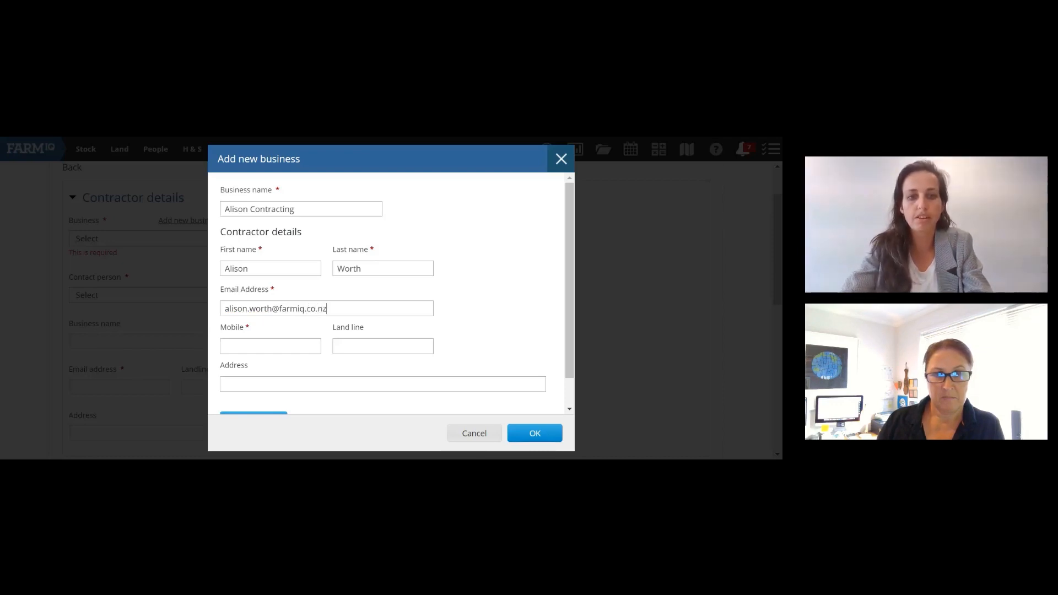
Step: Fill in the contact's mobile number and scroll down to the Link in TracMap button
{"action": "key", "text": "Tab"}
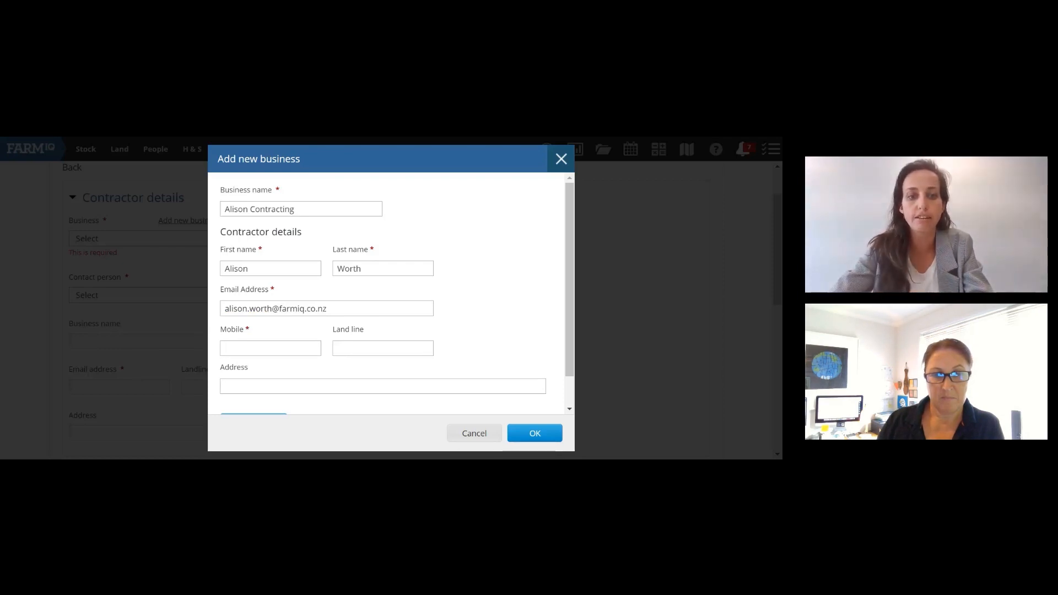
{"action": "left_click", "coordinate": [488, 300]}
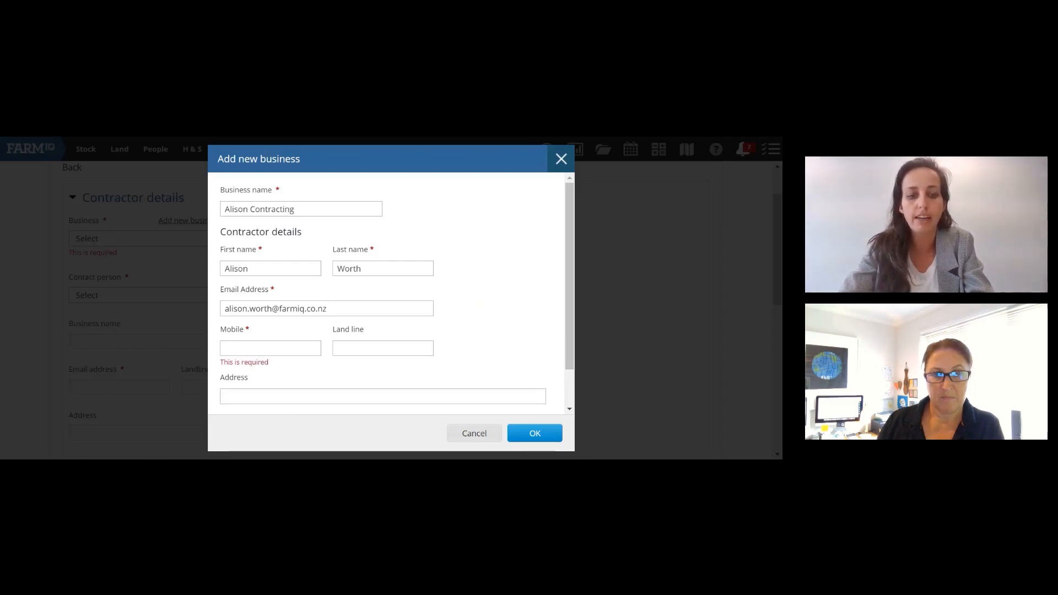
{"action": "type", "text": "027111111"}
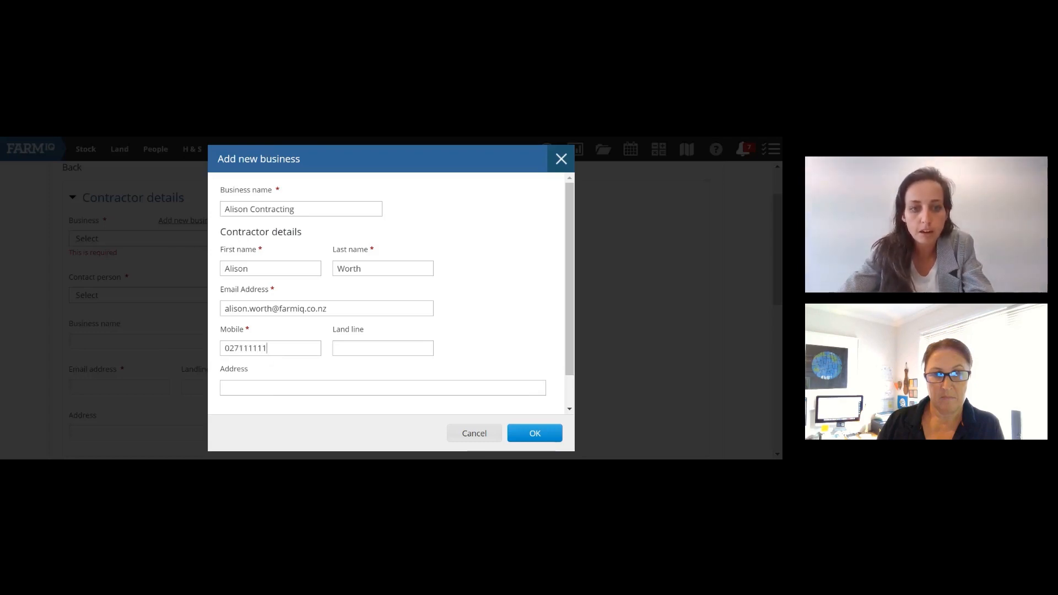
{"action": "type", "text": "1"}
{"action": "scroll", "coordinate": [463, 277], "scroll_direction": "down", "scroll_amount": 1}
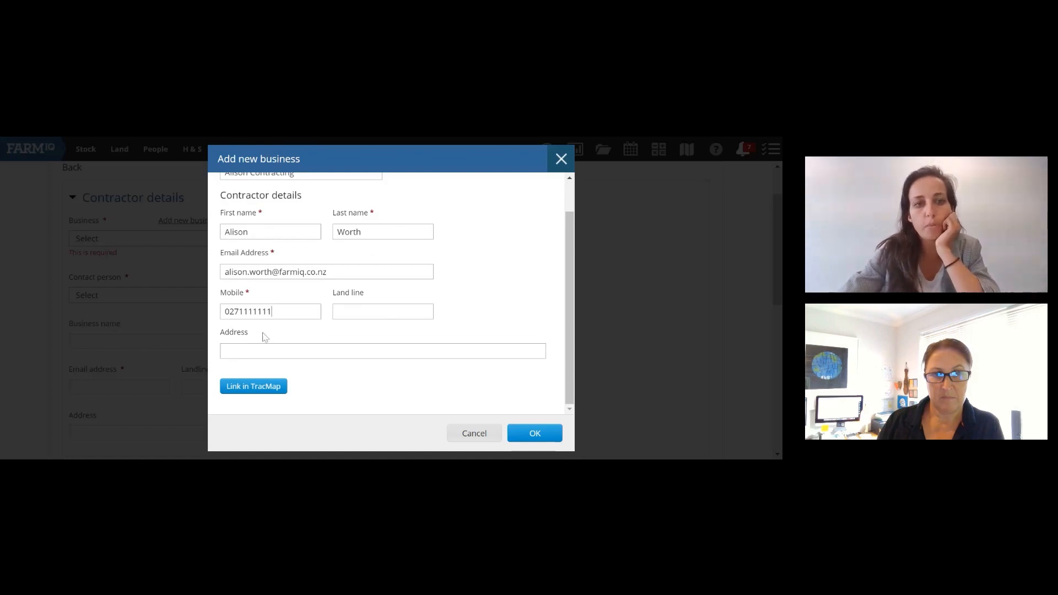
{"action": "scroll", "coordinate": [263, 337], "scroll_direction": "up", "scroll_amount": 1}
{"action": "scroll", "coordinate": [264, 337], "scroll_direction": "down", "scroll_amount": 1}
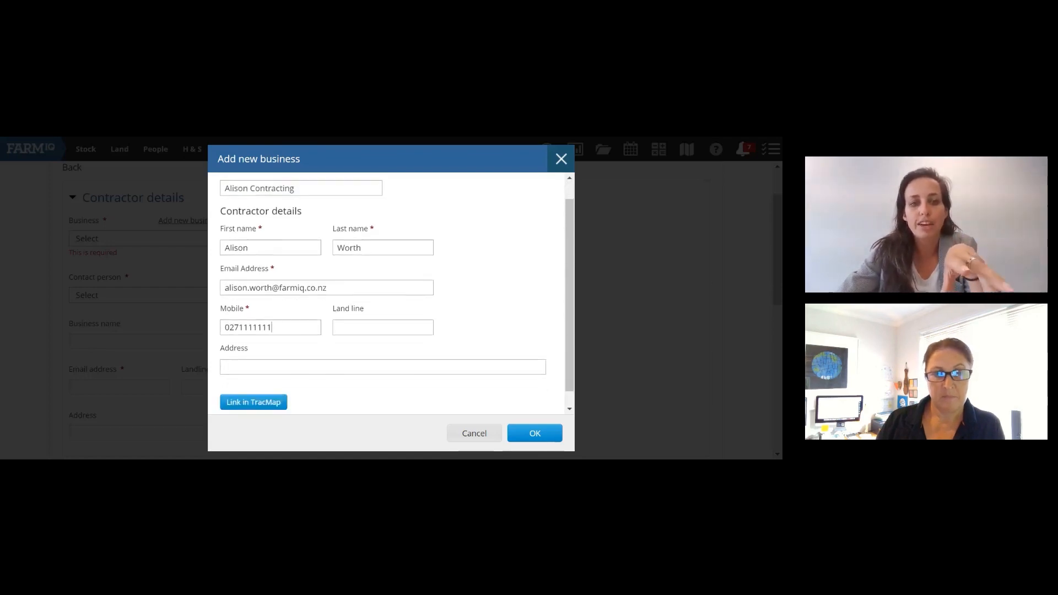
{"action": "scroll", "coordinate": [263, 337], "scroll_direction": "down", "scroll_amount": 1}
Step: Link the new business to TracMap and confirm the contractor in the Check the contractor dropdown
{"action": "left_click", "coordinate": [263, 389]}
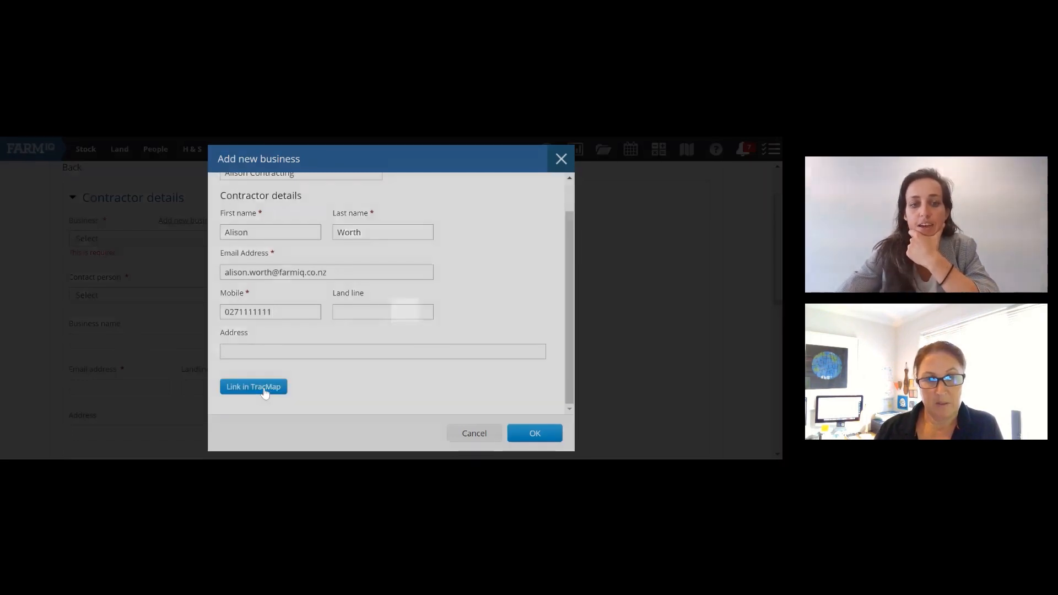
{"action": "scroll", "coordinate": [411, 375], "scroll_direction": "down", "scroll_amount": 2}
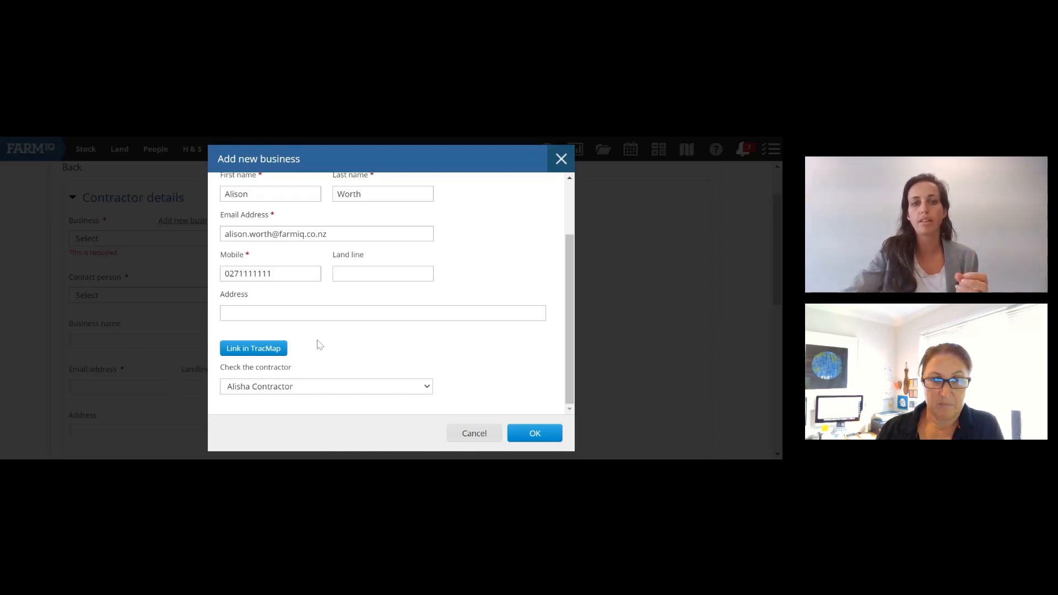
{"action": "scroll", "coordinate": [325, 337], "scroll_direction": "up", "scroll_amount": 2}
{"action": "scroll", "coordinate": [284, 208], "scroll_direction": "down", "scroll_amount": 2}
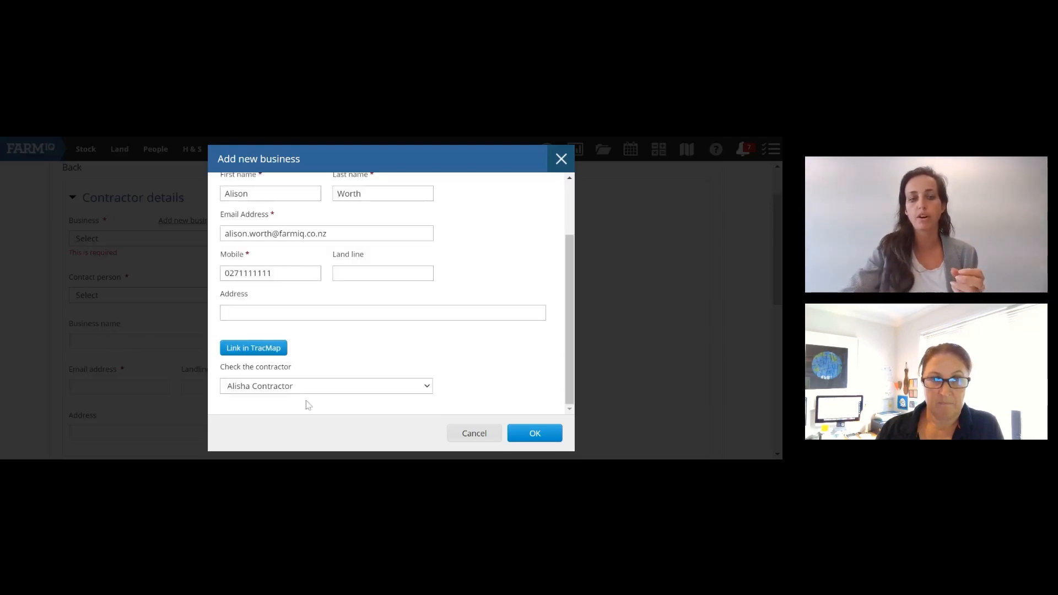
{"action": "scroll", "coordinate": [302, 391], "scroll_direction": "up", "scroll_amount": 2}
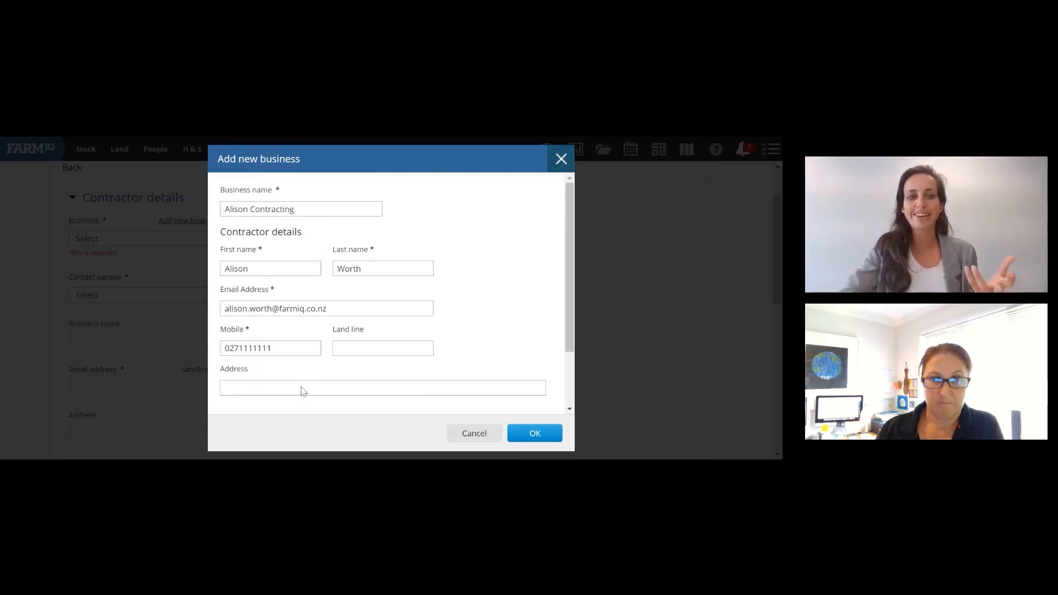
{"action": "scroll", "coordinate": [302, 391], "scroll_direction": "down", "scroll_amount": 2}
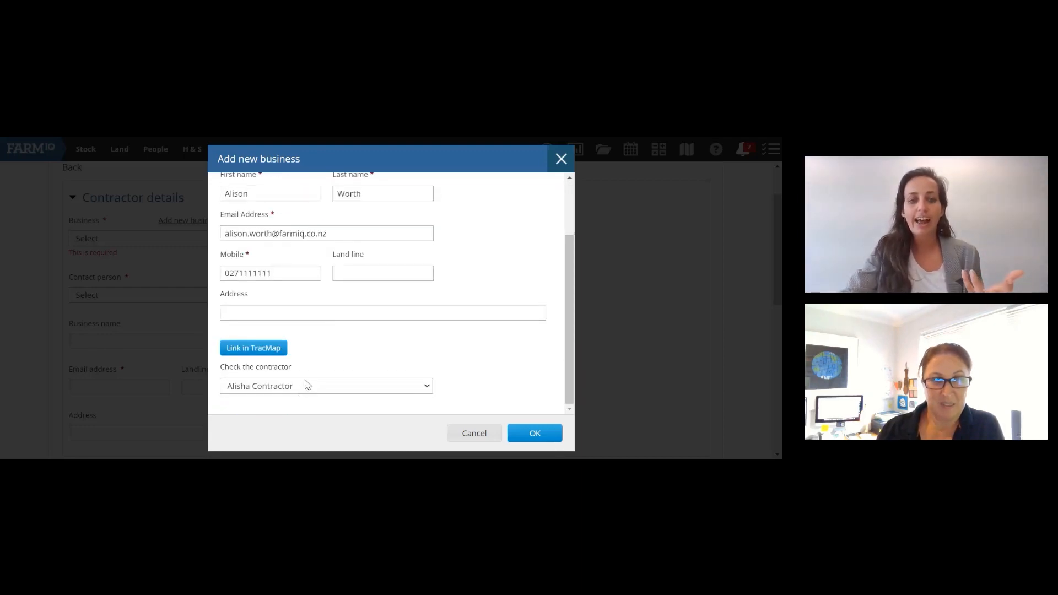
{"action": "left_click", "coordinate": [253, 347]}
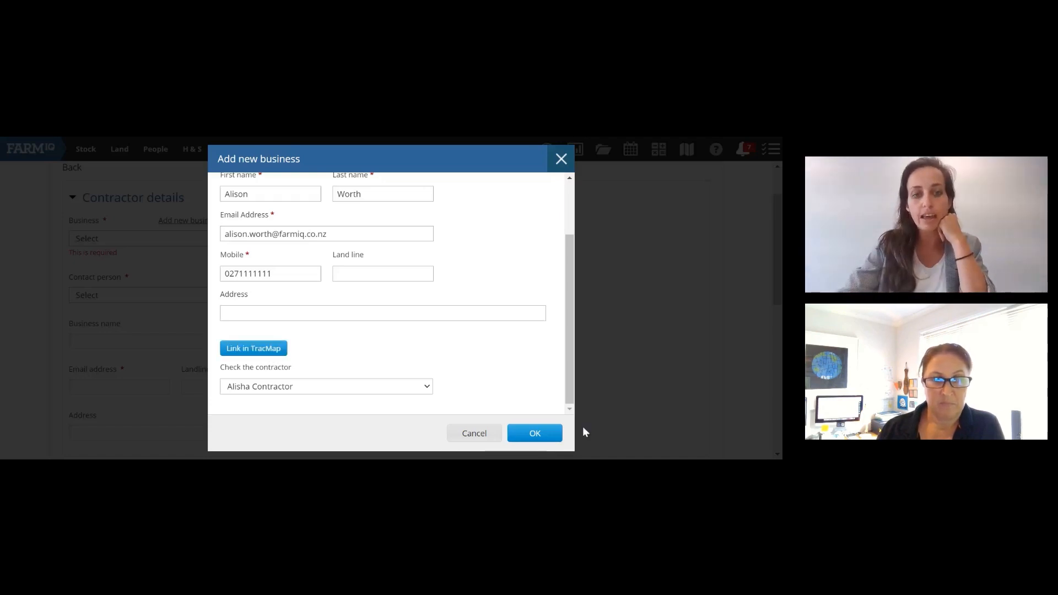
Step: Save the TracMap-linked business with OK, then go Back to the Contractor management list
{"action": "left_click", "coordinate": [537, 438]}
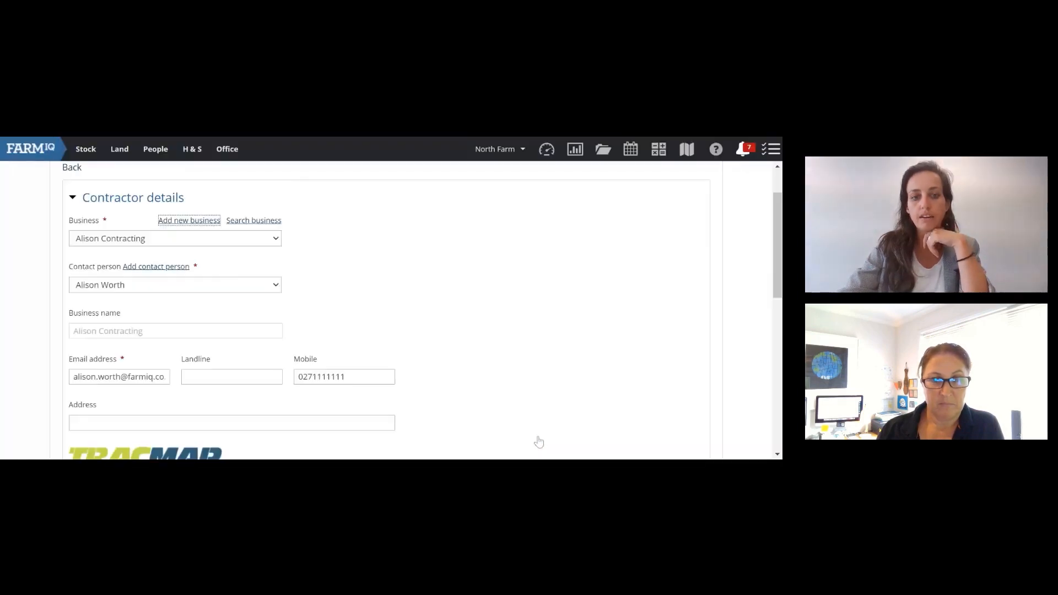
{"action": "scroll", "coordinate": [422, 284], "scroll_direction": "down", "scroll_amount": 3}
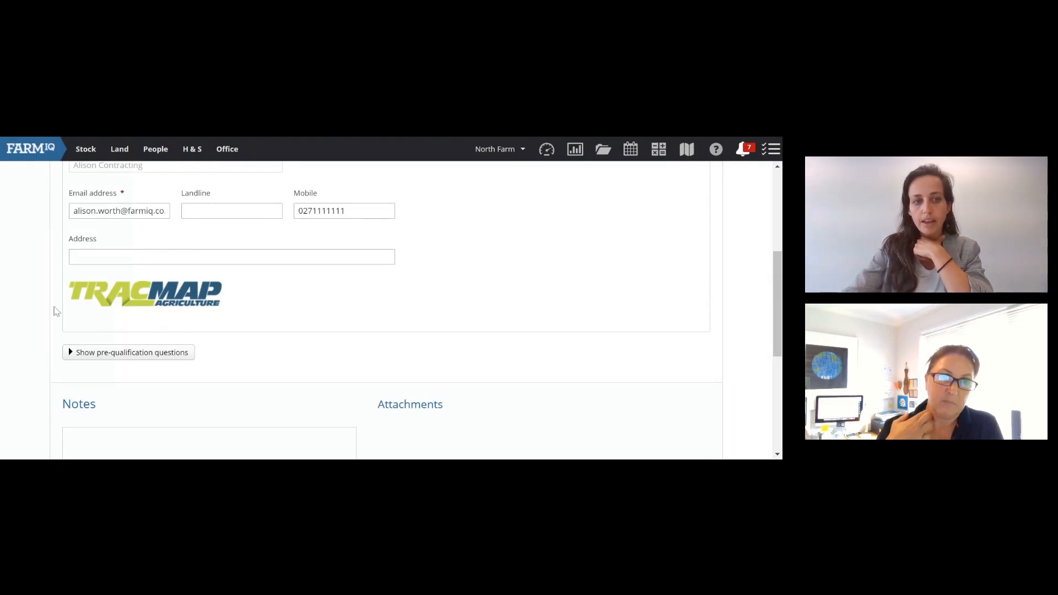
{"action": "scroll", "coordinate": [116, 320], "scroll_direction": "up", "scroll_amount": 2}
{"action": "scroll", "coordinate": [113, 322], "scroll_direction": "up", "scroll_amount": 3}
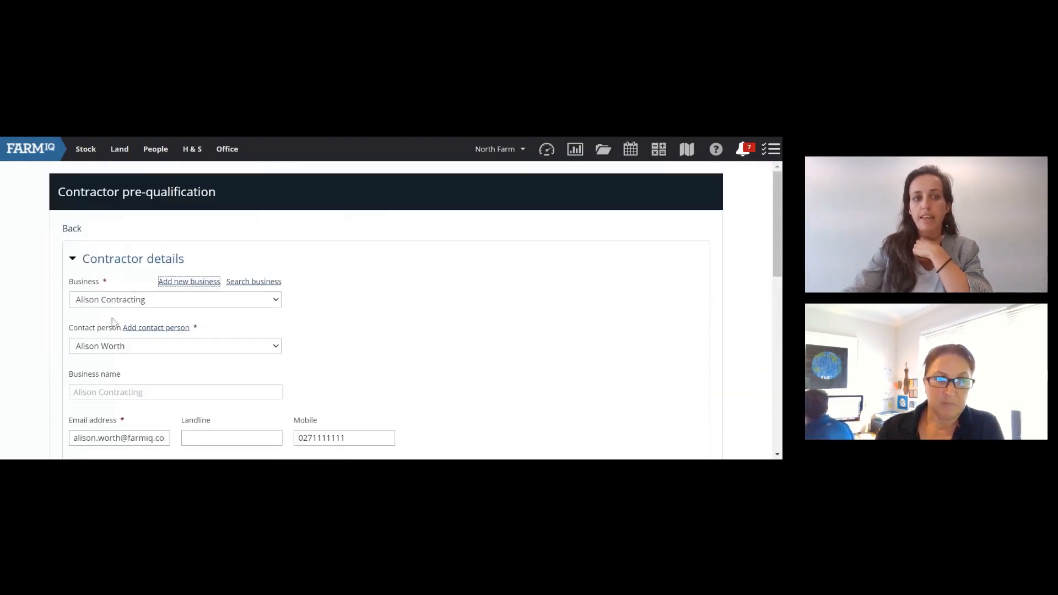
{"action": "left_click", "coordinate": [67, 228]}
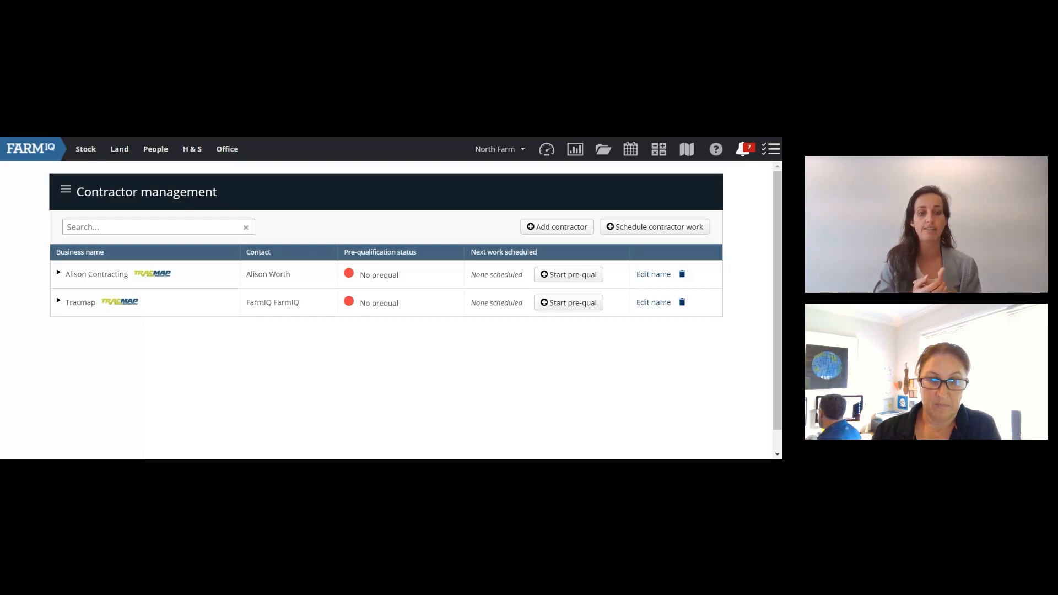
Step: Expand the new business row in Contractor management to reveal its contact person
{"action": "left_click", "coordinate": [59, 273]}
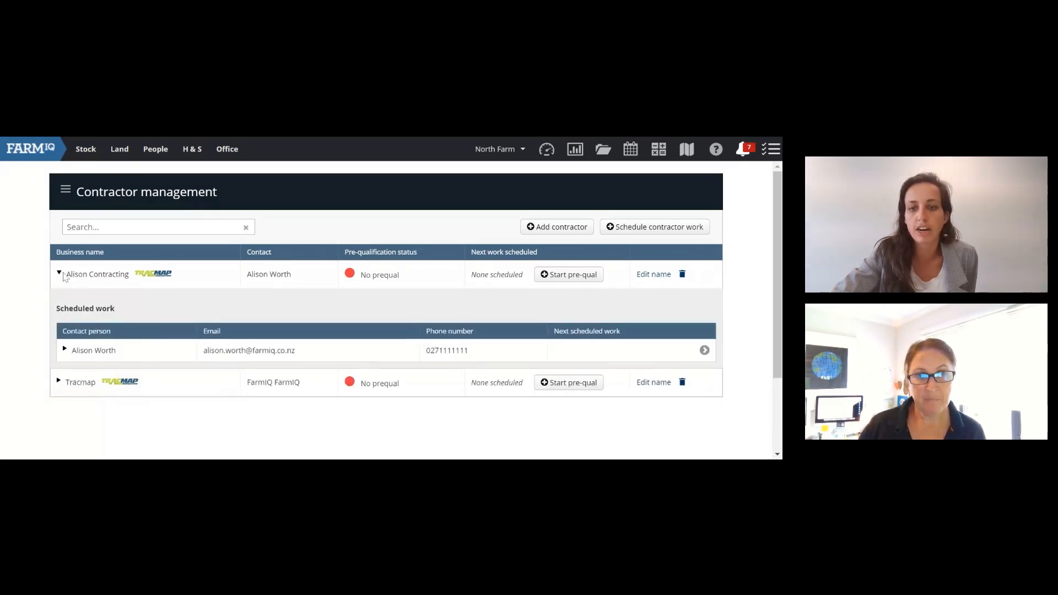
{"action": "left_click", "coordinate": [59, 273]}
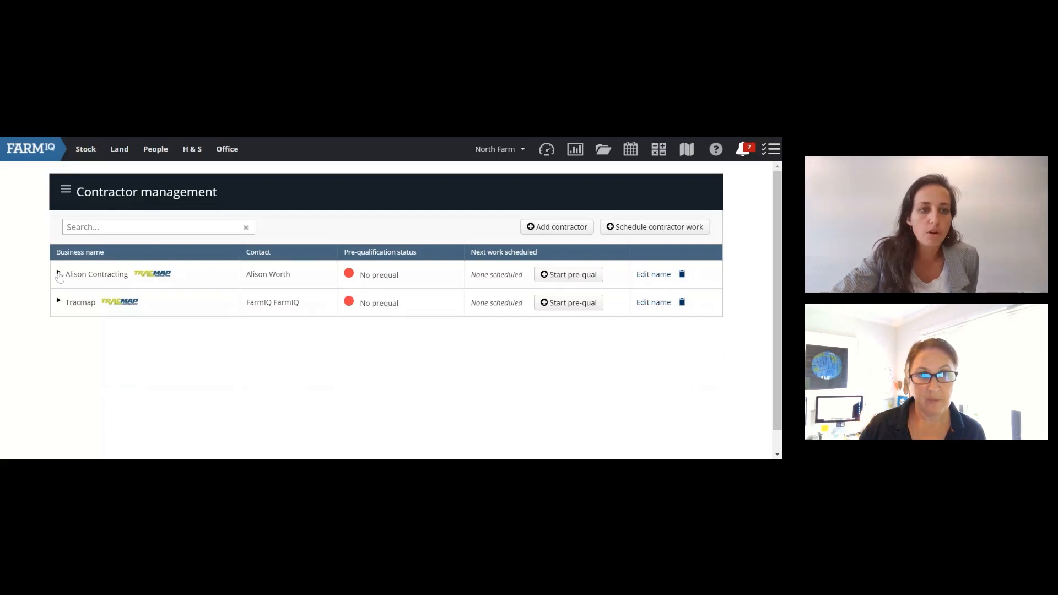
{"action": "left_click", "coordinate": [59, 274]}
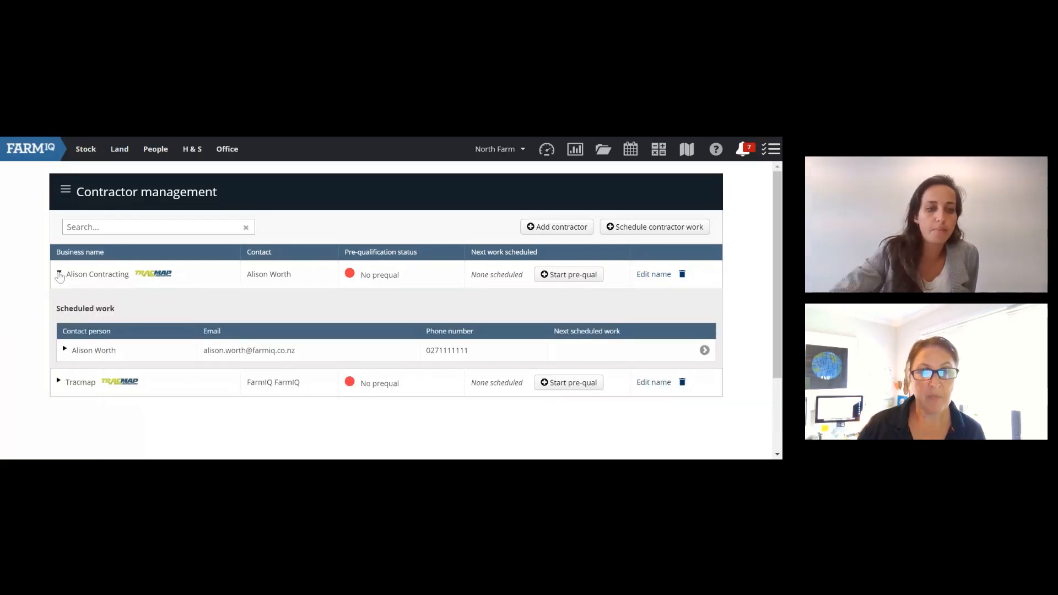
Step: Review the contact person in Edit contractor, close it unchanged, and re-expand the business row
{"action": "left_click", "coordinate": [704, 351]}
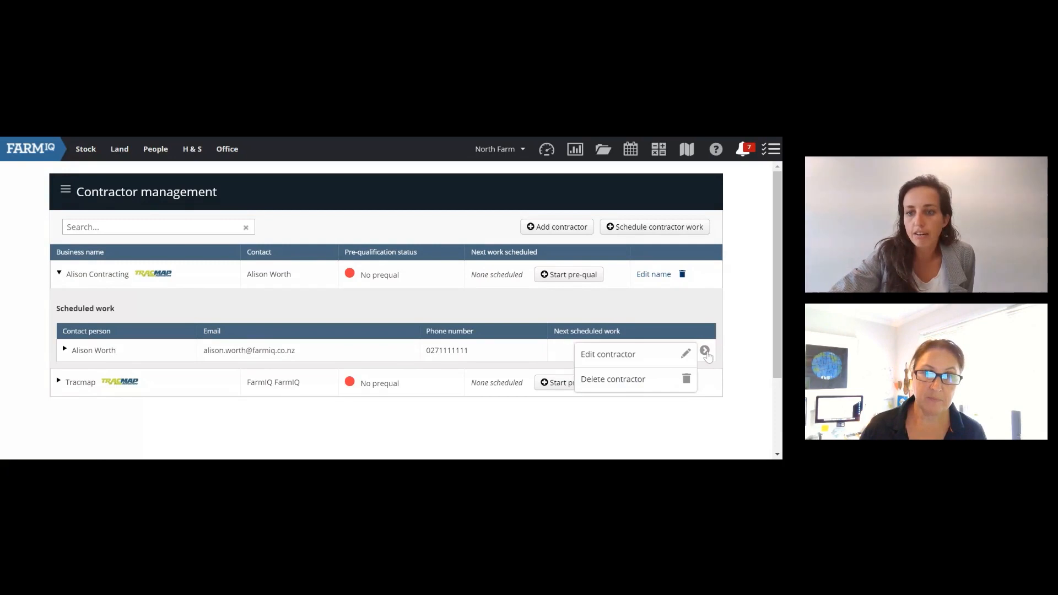
{"action": "left_click", "coordinate": [662, 363]}
{"action": "scroll", "coordinate": [496, 339], "scroll_direction": "down", "scroll_amount": 1}
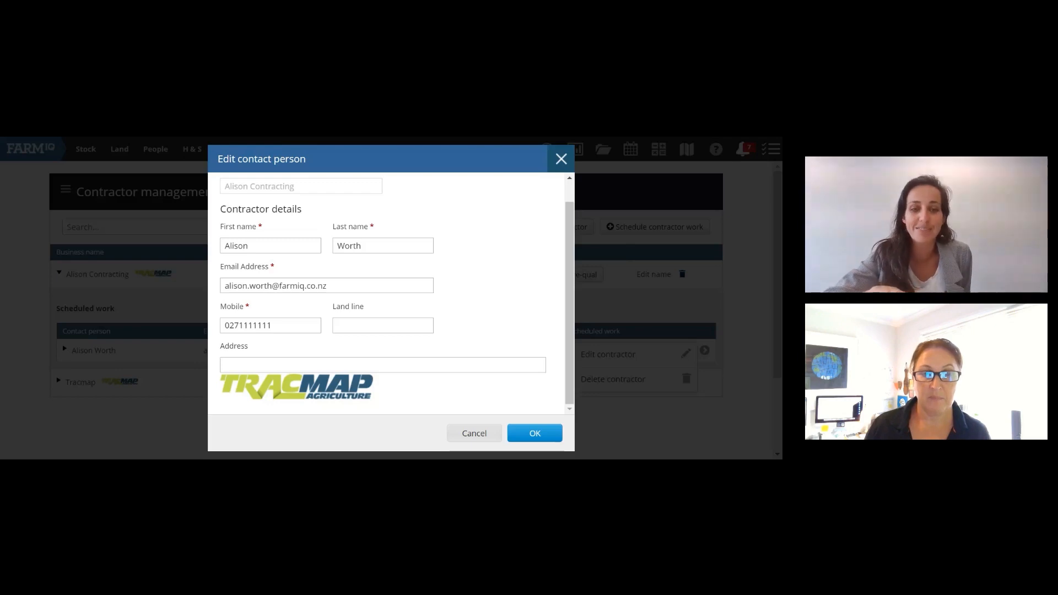
{"action": "left_click", "coordinate": [561, 159]}
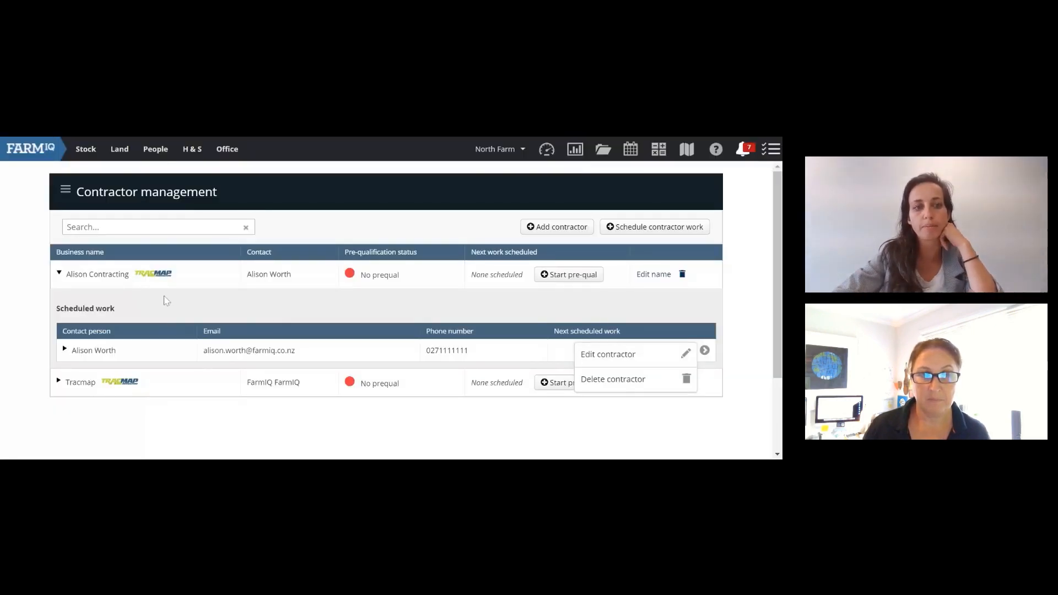
{"action": "left_click", "coordinate": [58, 273]}
{"action": "left_click", "coordinate": [59, 274]}
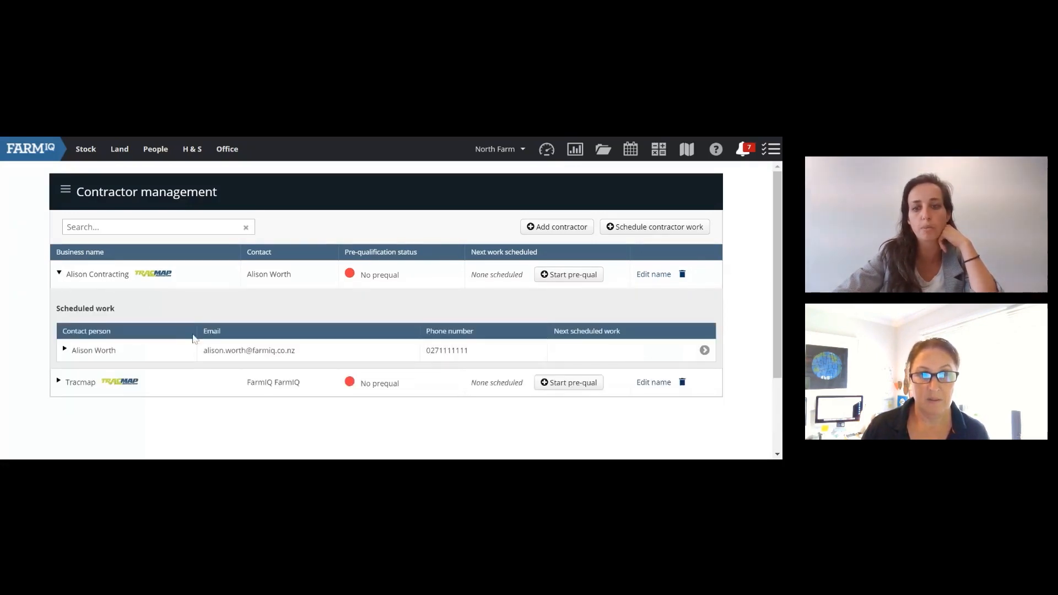
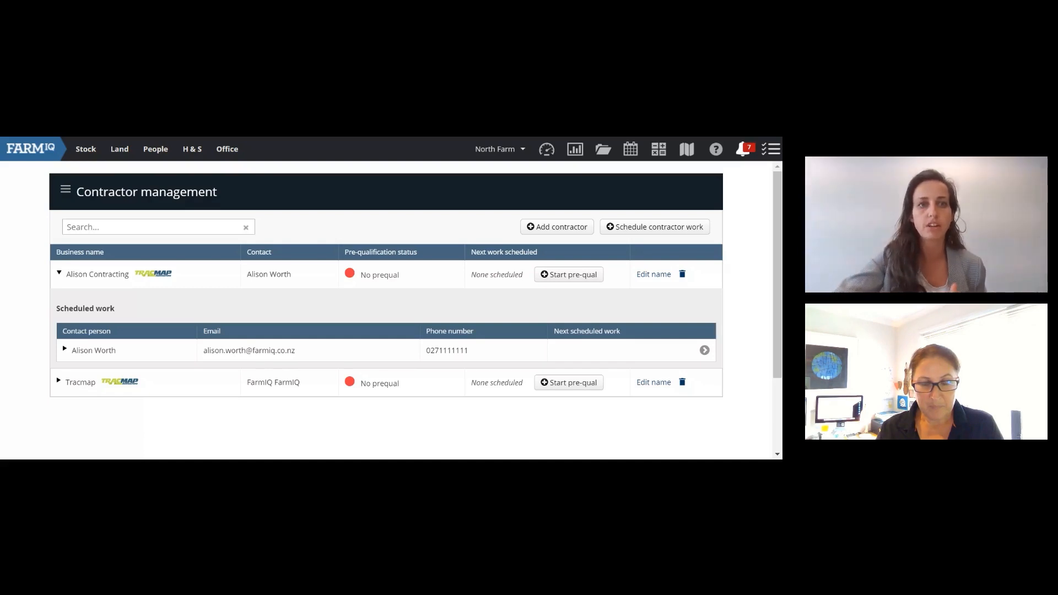
Step: Open the Office tools panel from the top navigation bar
{"action": "left_click", "coordinate": [227, 149]}
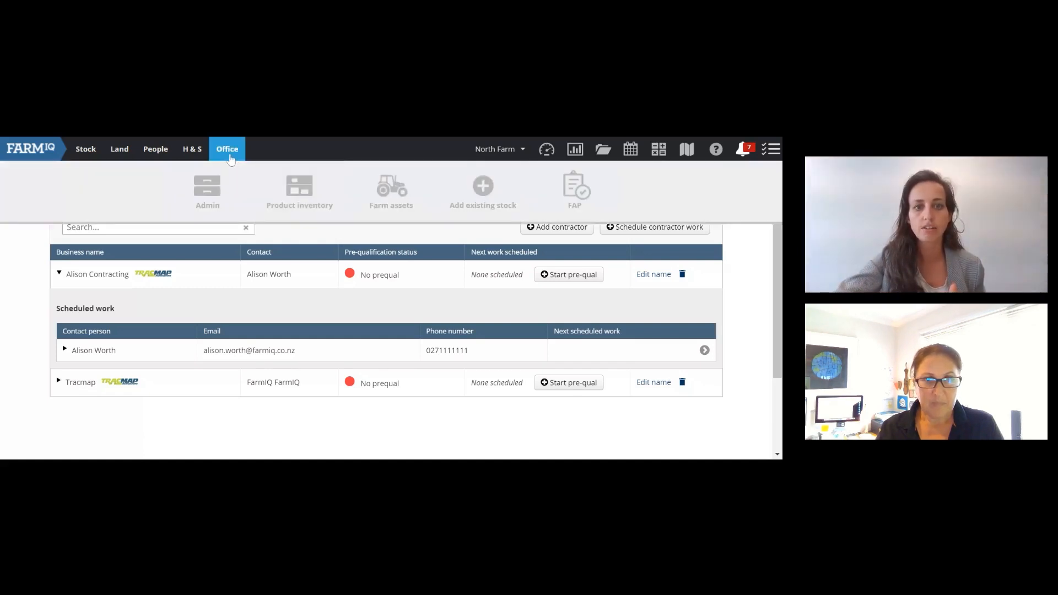
Step: Open Product inventory, switch to the Fertiliser category, and browse the fertiliser product catalogue
{"action": "mouse_move", "coordinate": [295, 226]}
{"action": "left_click", "coordinate": [284, 259]}
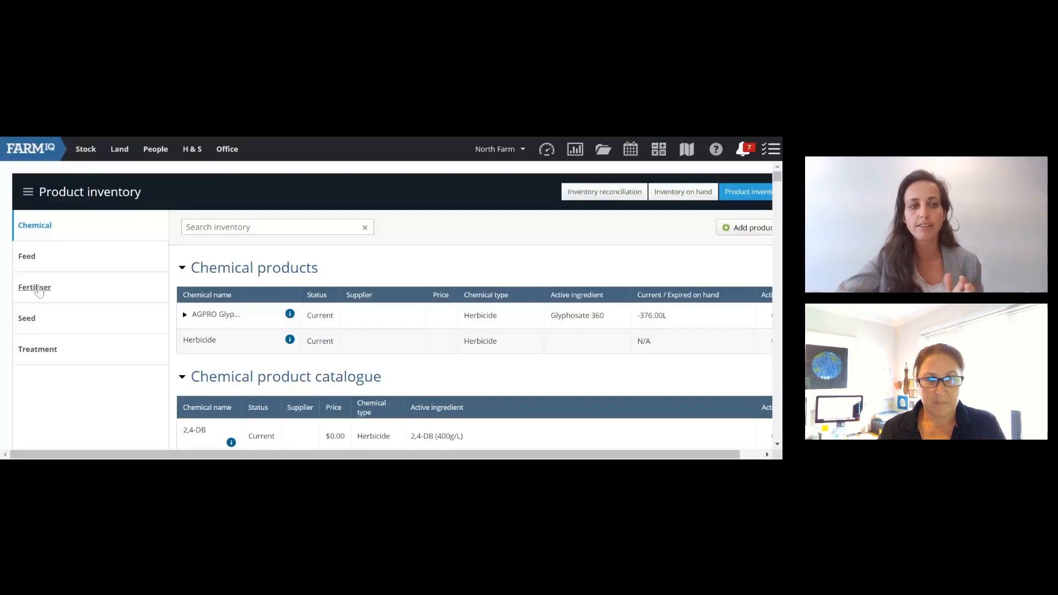
{"action": "left_click", "coordinate": [38, 289]}
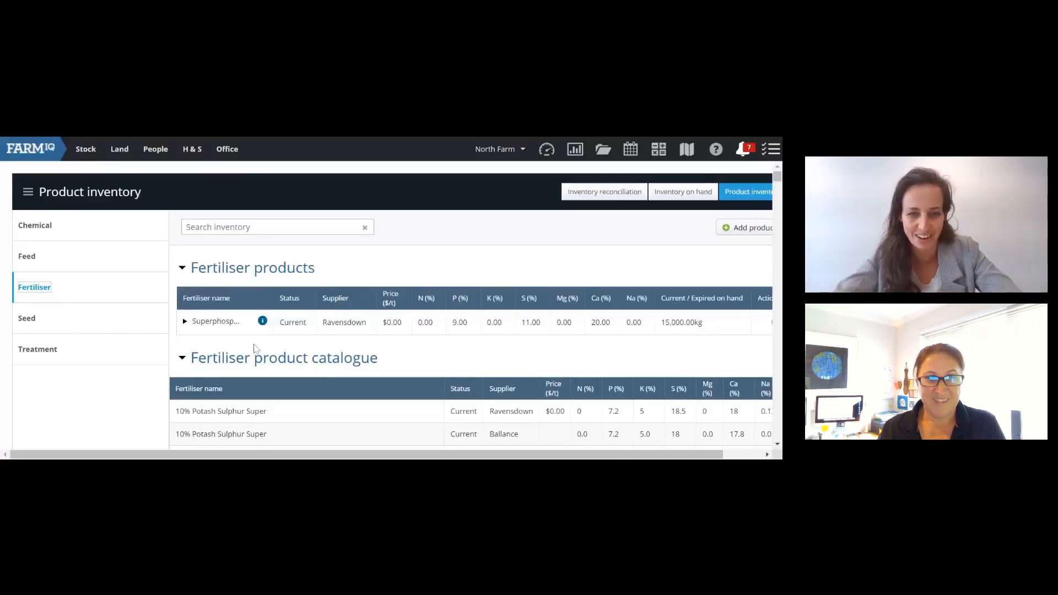
{"action": "scroll", "coordinate": [256, 349], "scroll_direction": "down", "scroll_amount": 2}
{"action": "scroll", "coordinate": [256, 349], "scroll_direction": "up", "scroll_amount": 1}
{"action": "scroll", "coordinate": [256, 349], "scroll_direction": "up", "scroll_amount": 1}
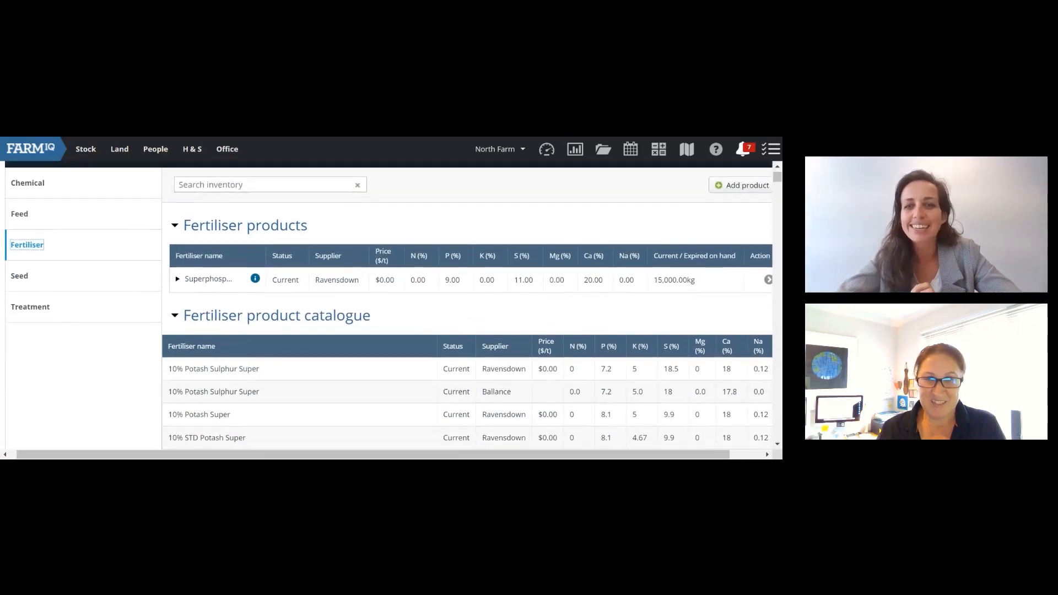
{"action": "scroll", "coordinate": [386, 309], "scroll_direction": "right", "scroll_amount": 1}
{"action": "scroll", "coordinate": [386, 309], "scroll_direction": "up", "scroll_amount": 1}
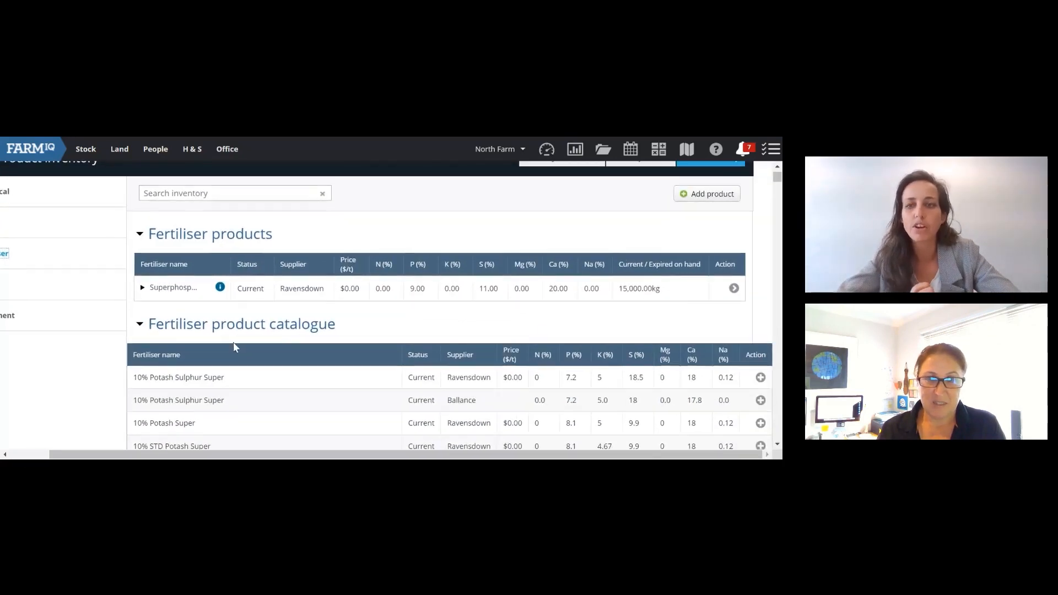
{"action": "scroll", "coordinate": [233, 342], "scroll_direction": "down", "scroll_amount": 1}
{"action": "scroll", "coordinate": [234, 346], "scroll_direction": "up", "scroll_amount": 2}
{"action": "scroll", "coordinate": [233, 346], "scroll_direction": "down", "scroll_amount": 4}
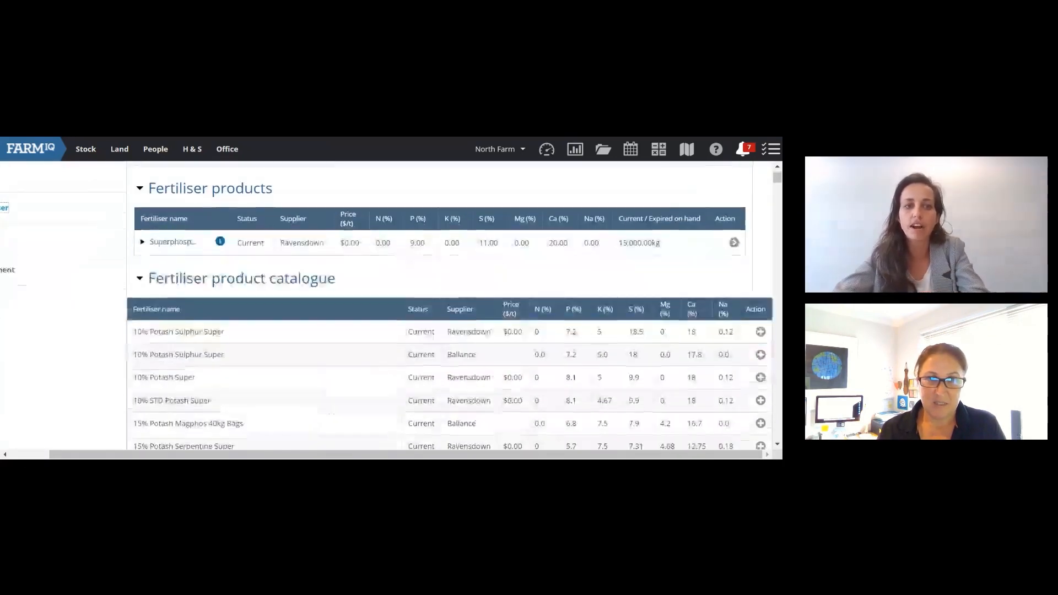
{"action": "scroll", "coordinate": [728, 227], "scroll_direction": "up", "scroll_amount": 3}
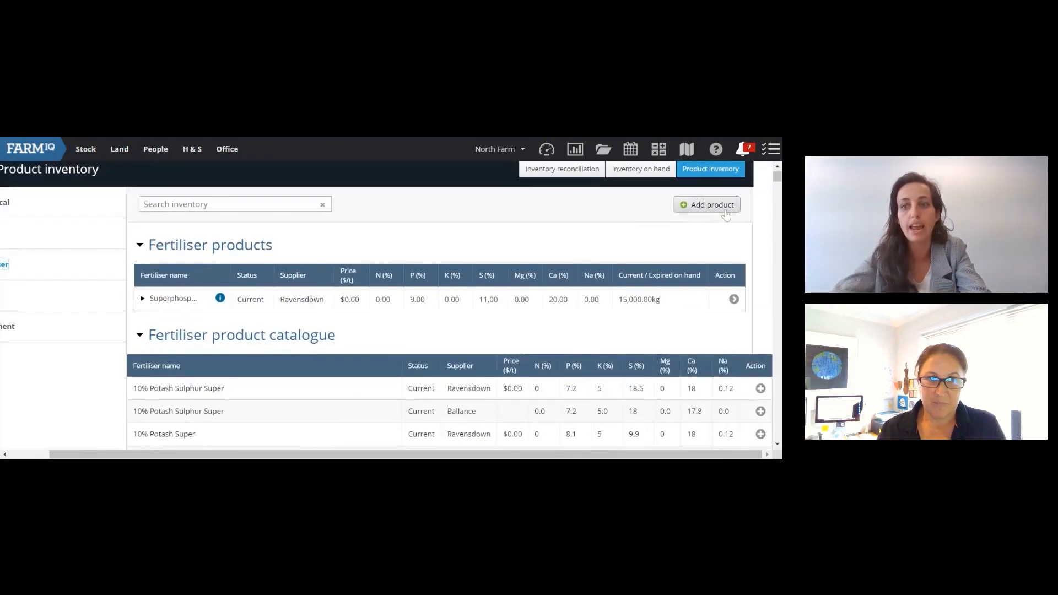
{"action": "scroll", "coordinate": [698, 344], "scroll_direction": "down", "scroll_amount": 2}
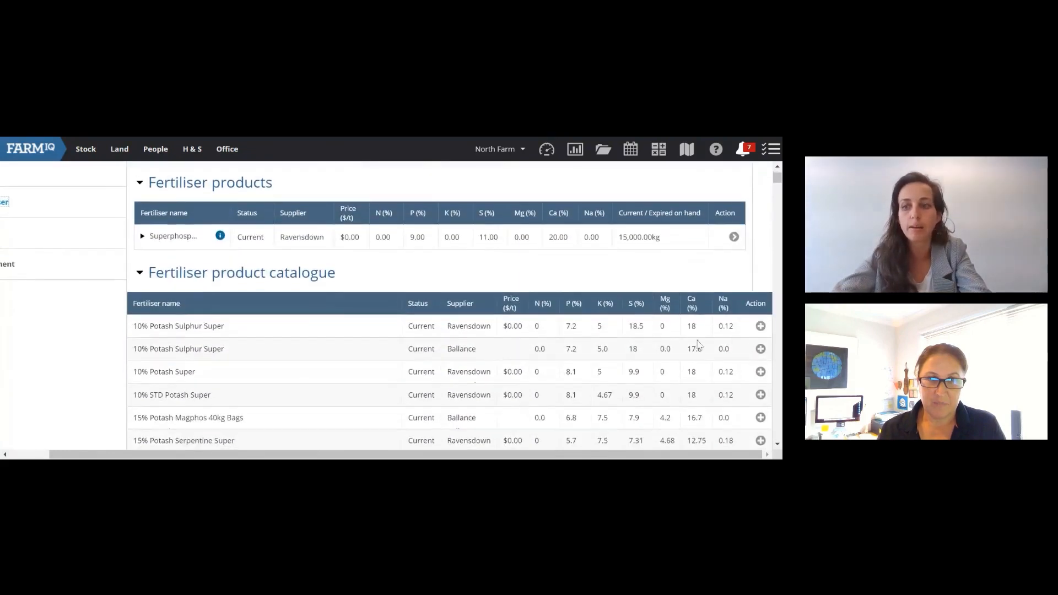
Step: Add and save batch 1234, in tonnes, to 10% Potash Sulphur Super, giving 1,000 kg on hand
{"action": "left_click", "coordinate": [761, 327]}
{"action": "scroll", "coordinate": [505, 390], "scroll_direction": "down", "scroll_amount": 1}
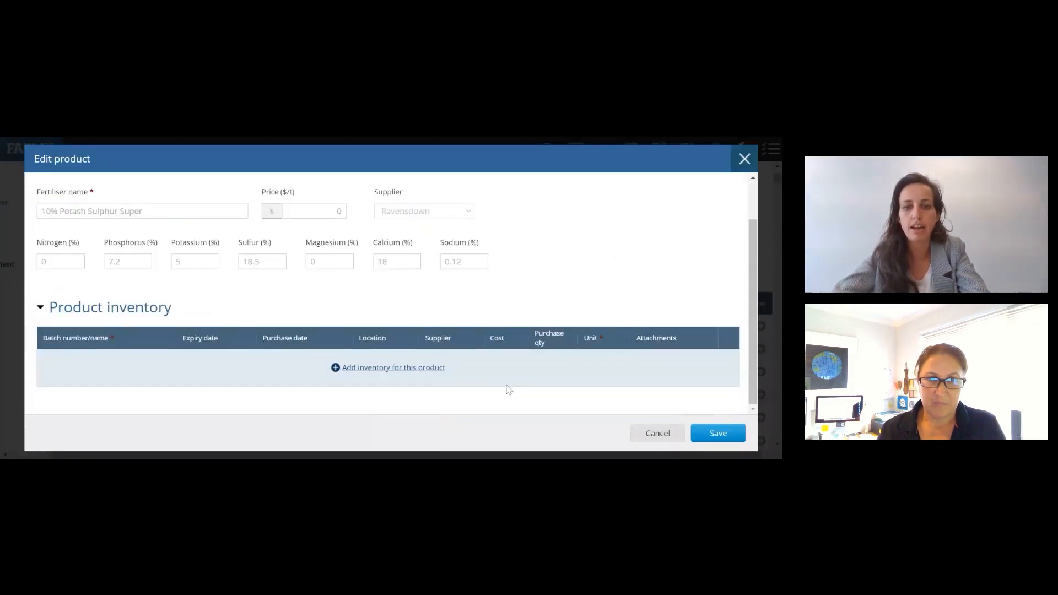
{"action": "left_click", "coordinate": [368, 369]}
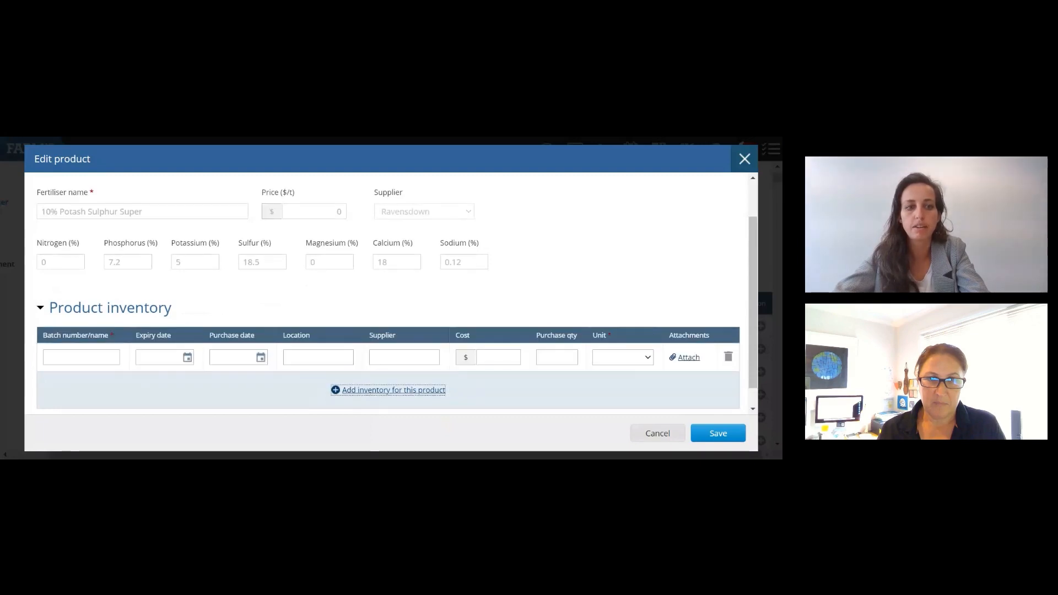
{"action": "left_click", "coordinate": [81, 357]}
{"action": "type", "text": "1234"}
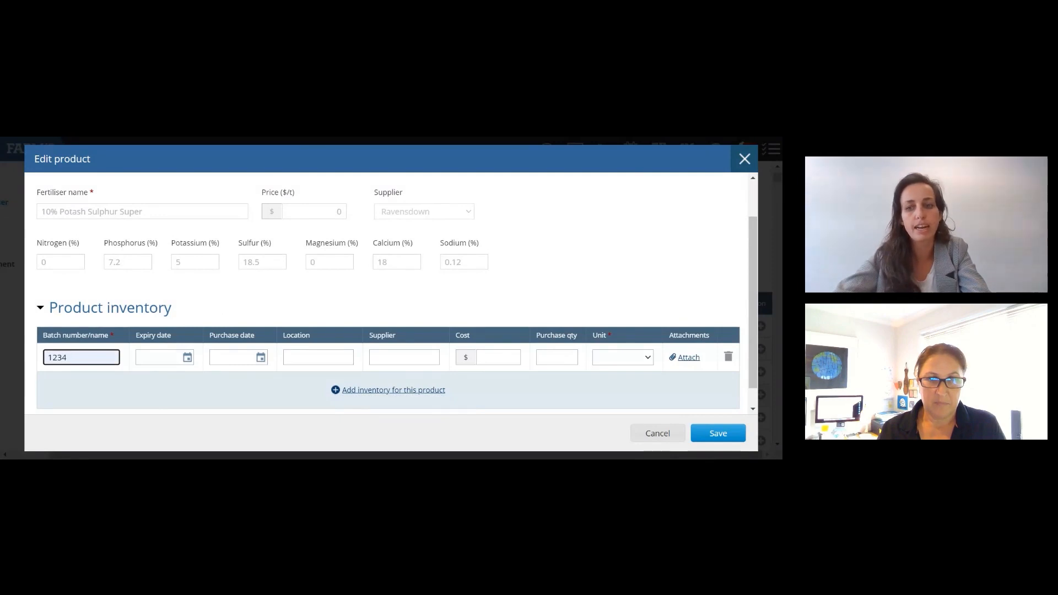
{"action": "left_click", "coordinate": [604, 352]}
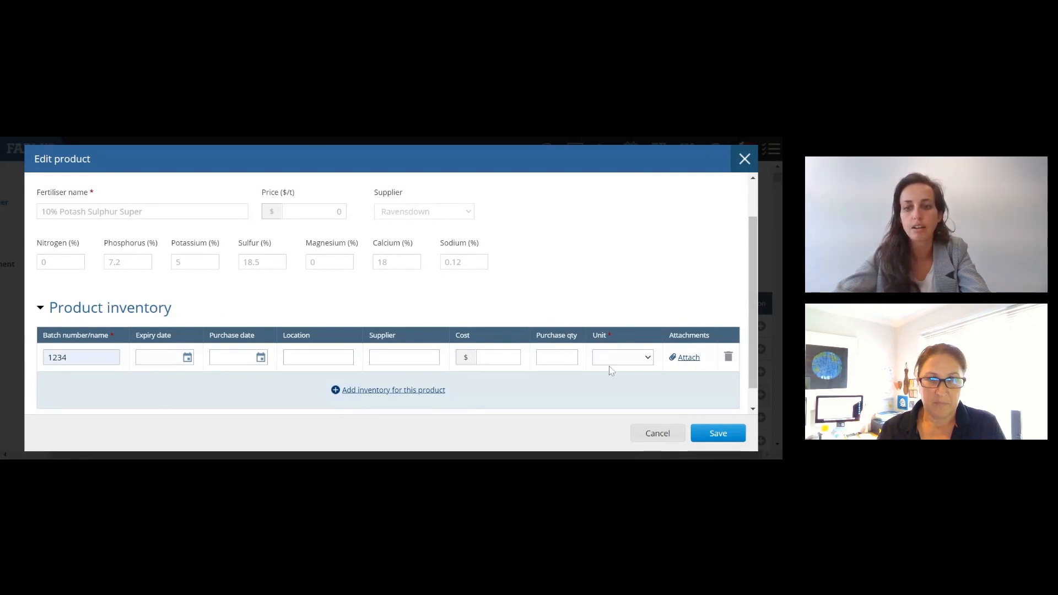
{"action": "left_click", "coordinate": [609, 367]}
{"action": "left_click", "coordinate": [556, 359]}
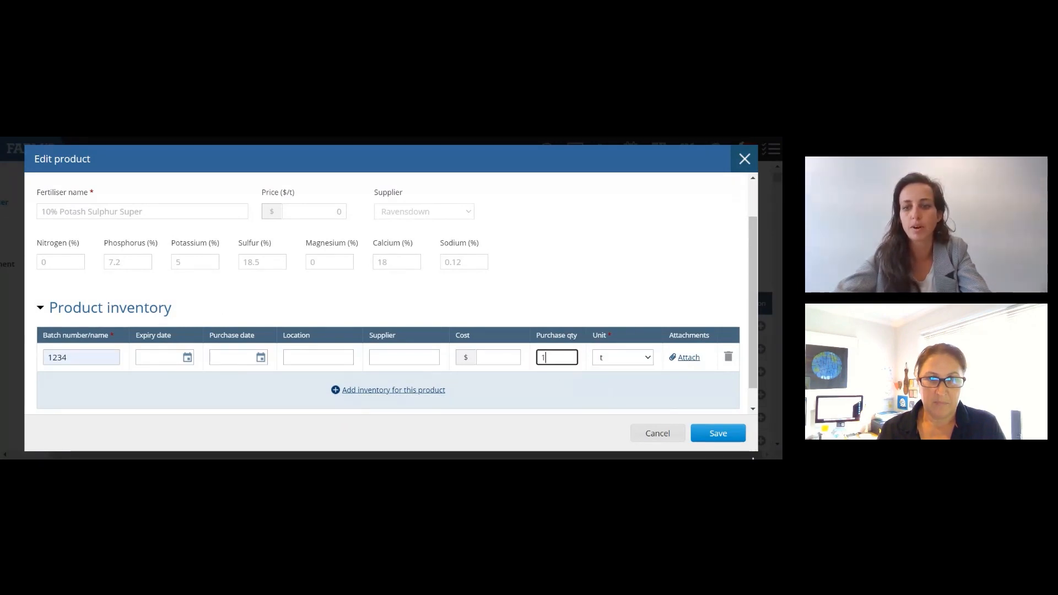
{"action": "left_click", "coordinate": [727, 438]}
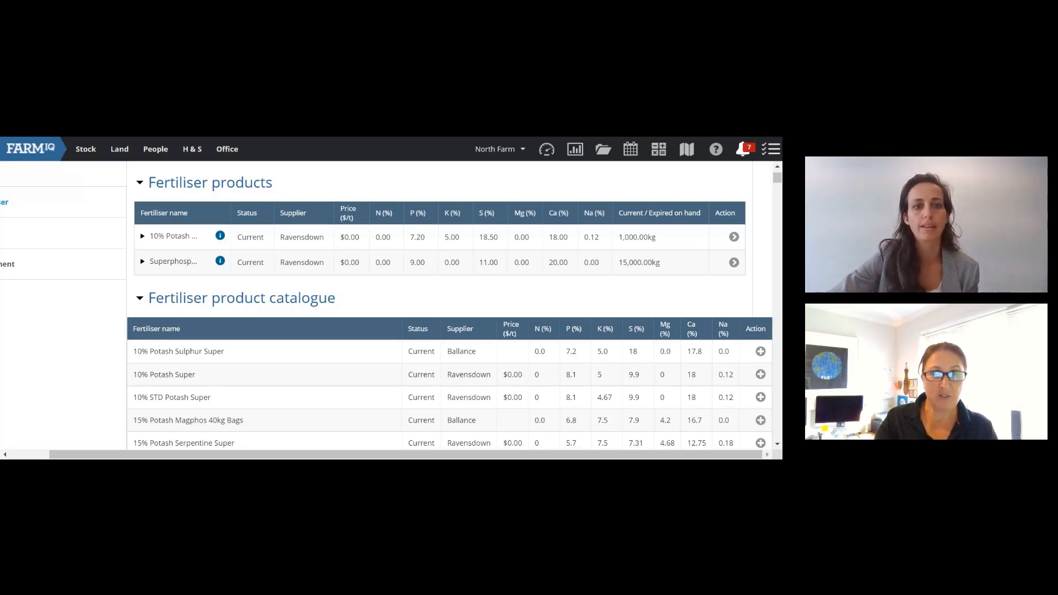
Step: Launch the Nutrients report with Nitrogen selected, then return to the Report centre
{"action": "left_click", "coordinate": [583, 157]}
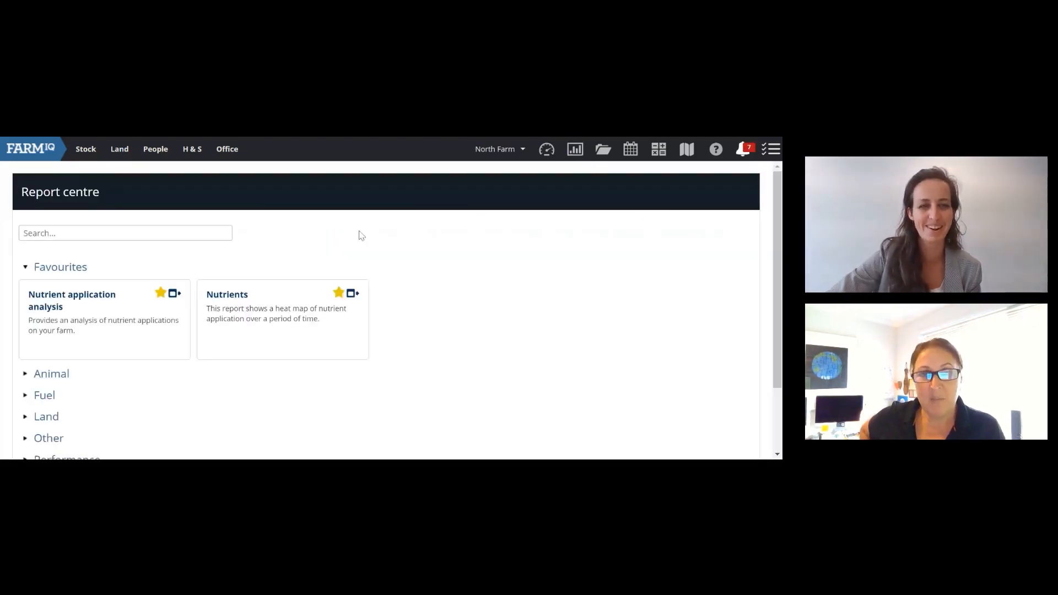
{"action": "left_click", "coordinate": [353, 293]}
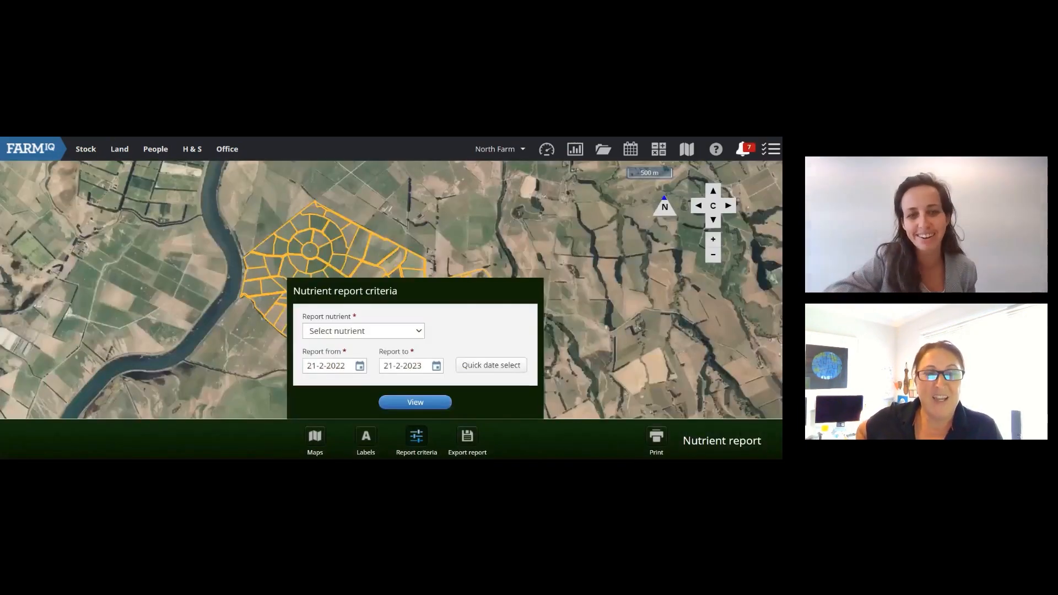
{"action": "left_click", "coordinate": [346, 336]}
{"action": "left_click", "coordinate": [347, 356]}
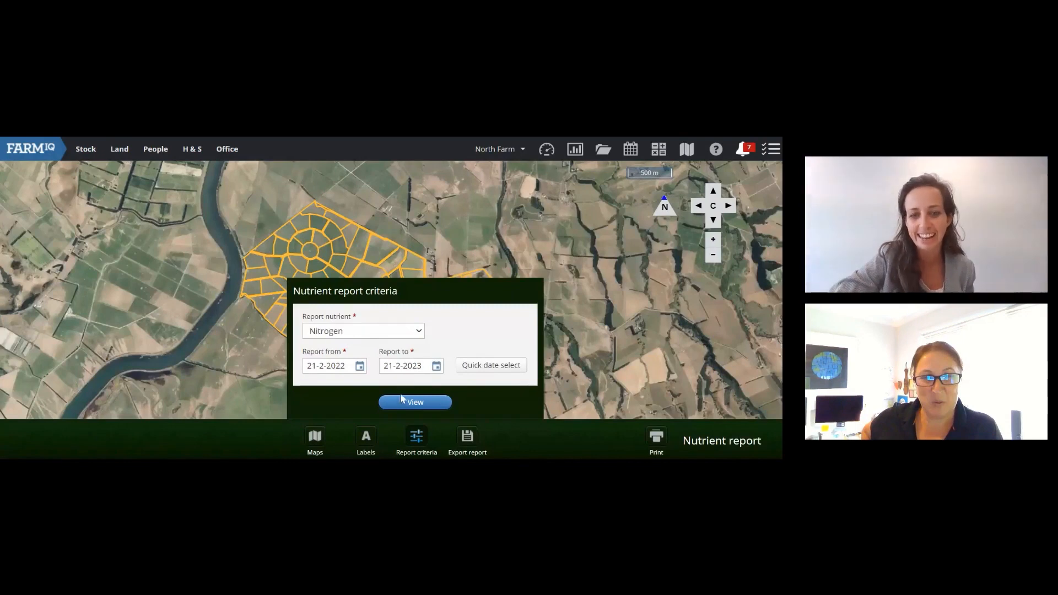
{"action": "left_click", "coordinate": [575, 153]}
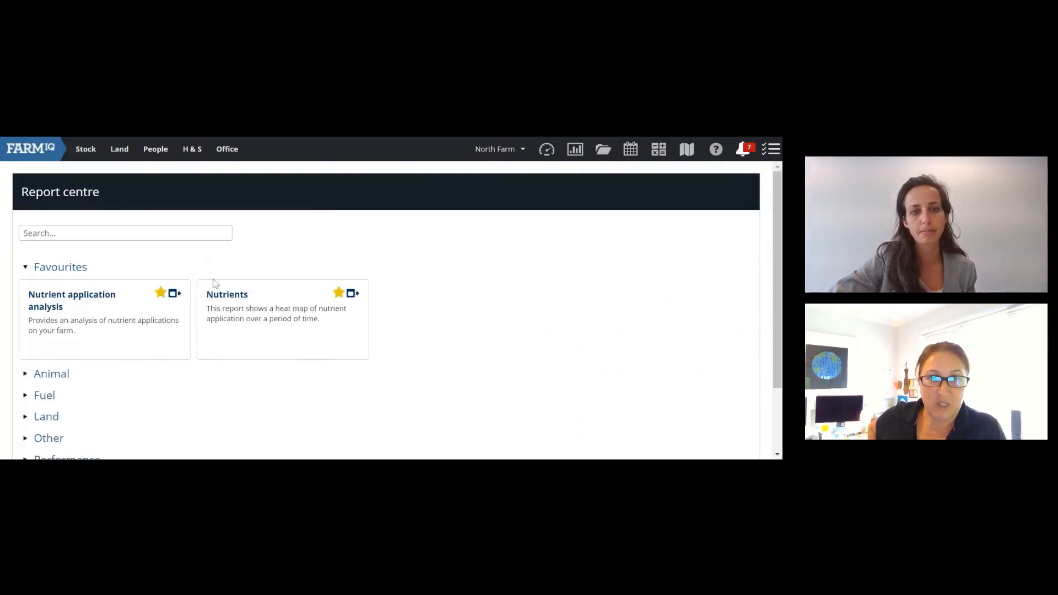
Step: Expand the Land report category and open the Nutrients favourite report on the farm map
{"action": "left_click", "coordinate": [24, 420]}
{"action": "scroll", "coordinate": [200, 371], "scroll_direction": "down", "scroll_amount": 2}
{"action": "scroll", "coordinate": [201, 374], "scroll_direction": "up", "scroll_amount": 2}
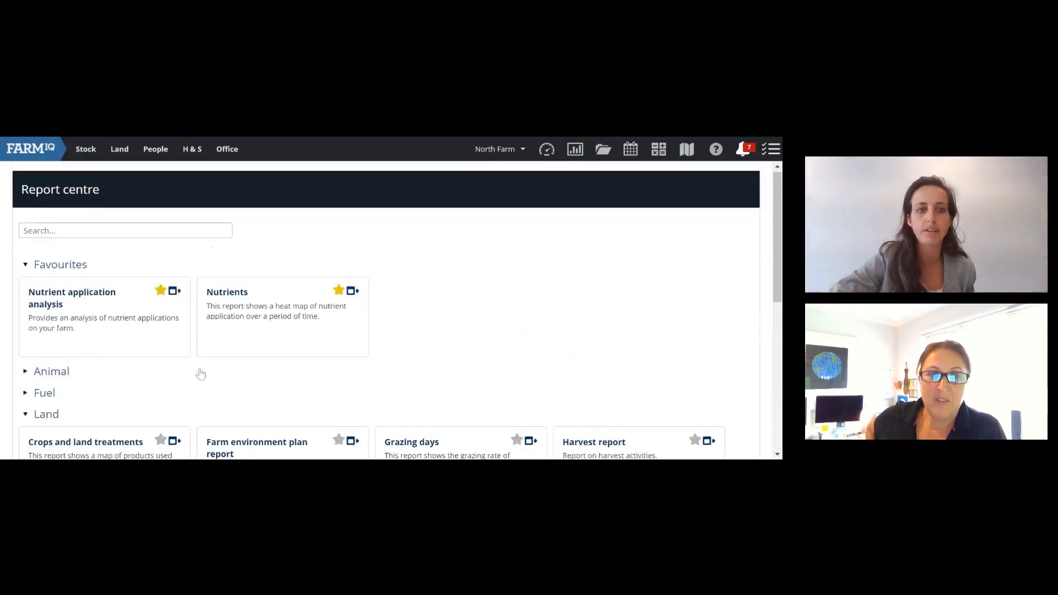
{"action": "left_click", "coordinate": [240, 300]}
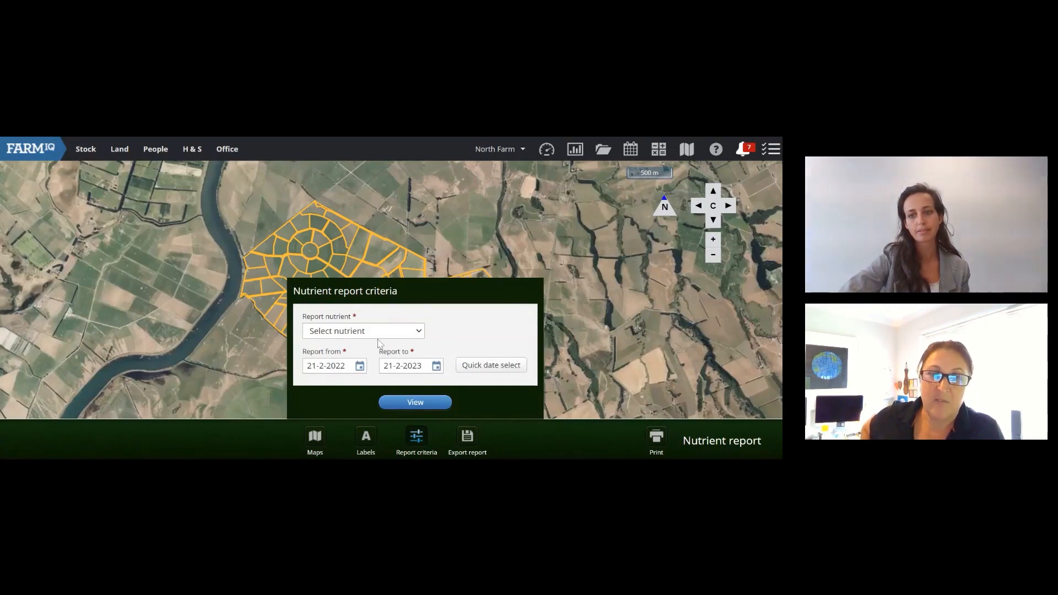
Step: Run the Nitrogen report for 21-2-2022 to 21-2-2023, then zoom and pan across the paddocks
{"action": "left_click", "coordinate": [330, 355]}
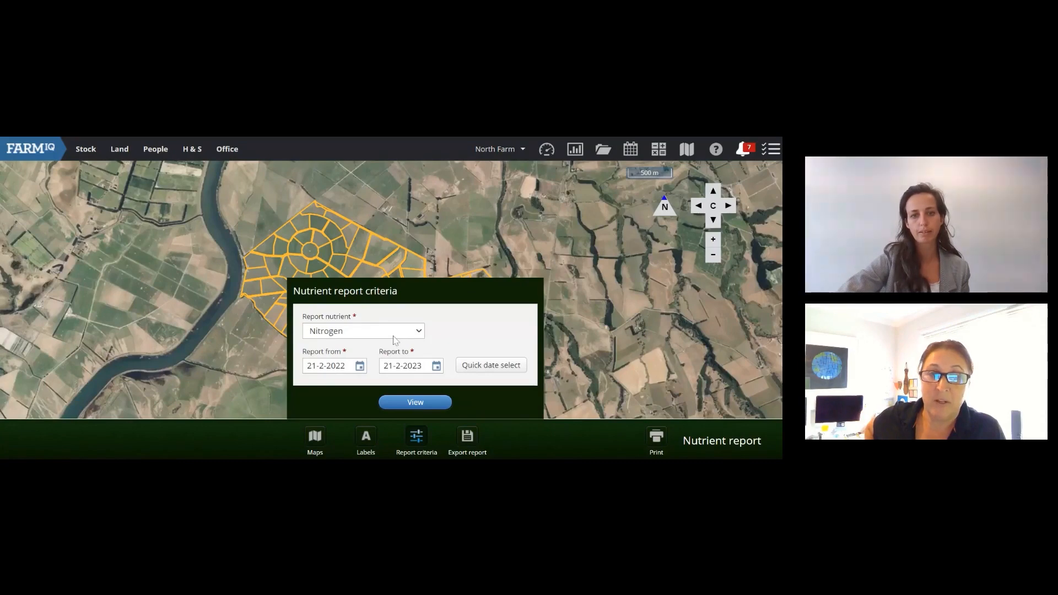
{"action": "left_click", "coordinate": [410, 404]}
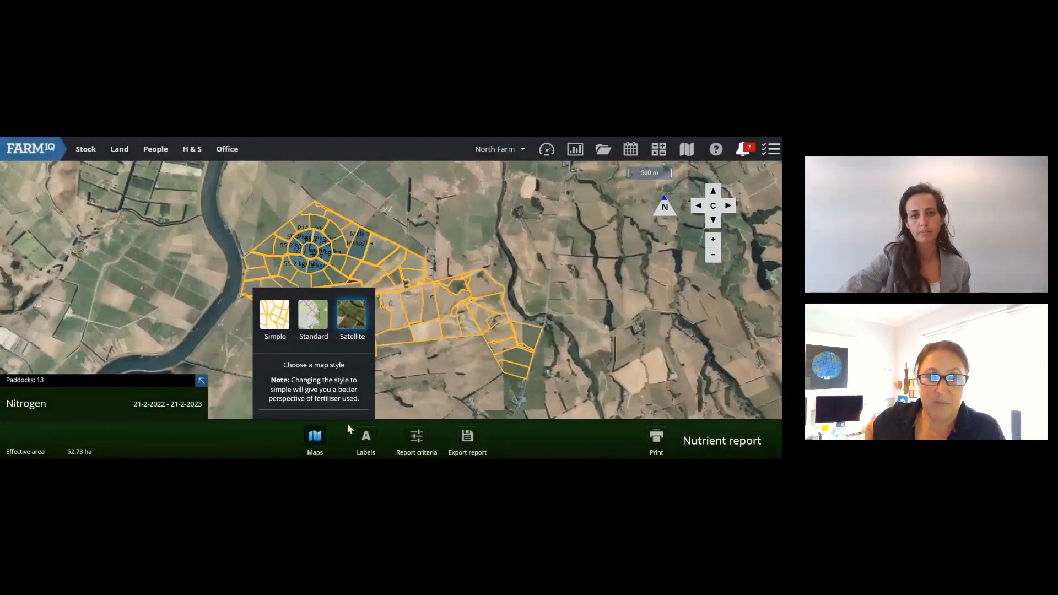
{"action": "left_click", "coordinate": [316, 438]}
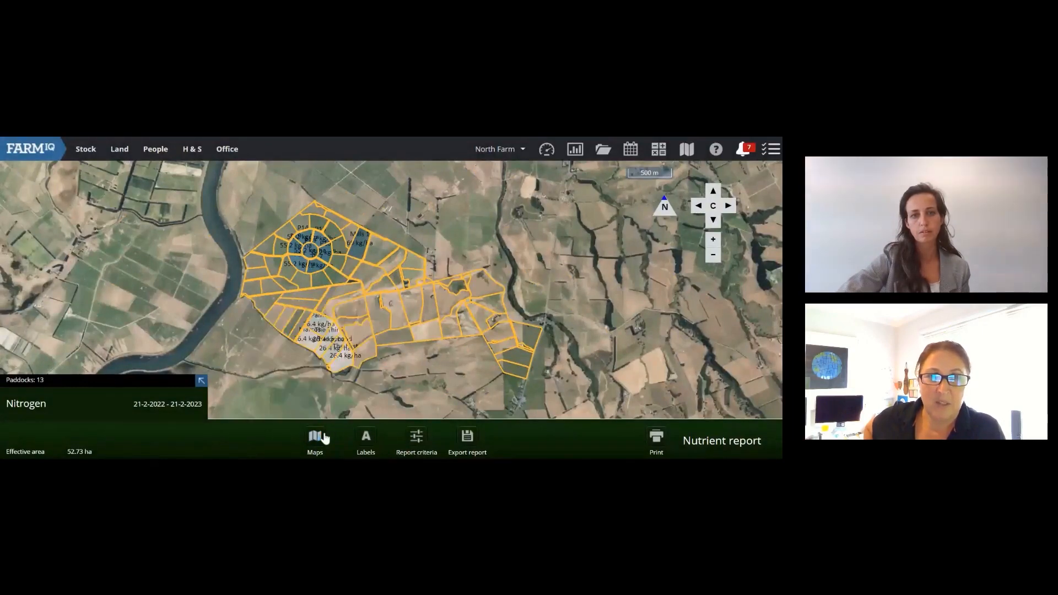
{"action": "double_click", "coordinate": [309, 293]}
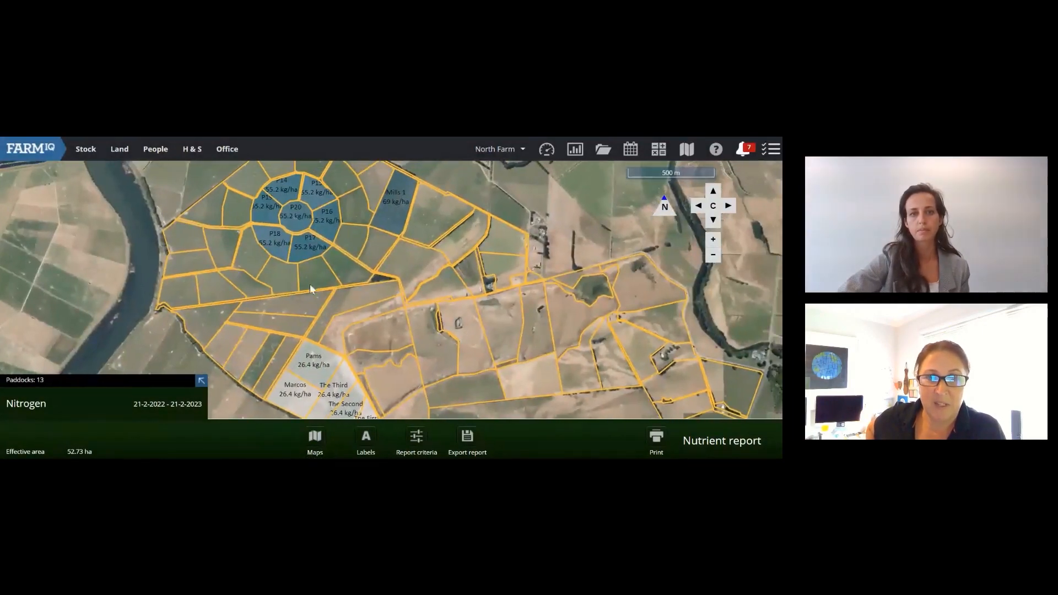
{"action": "left_click_drag", "start_coordinate": [297, 296], "coordinate": [289, 272]}
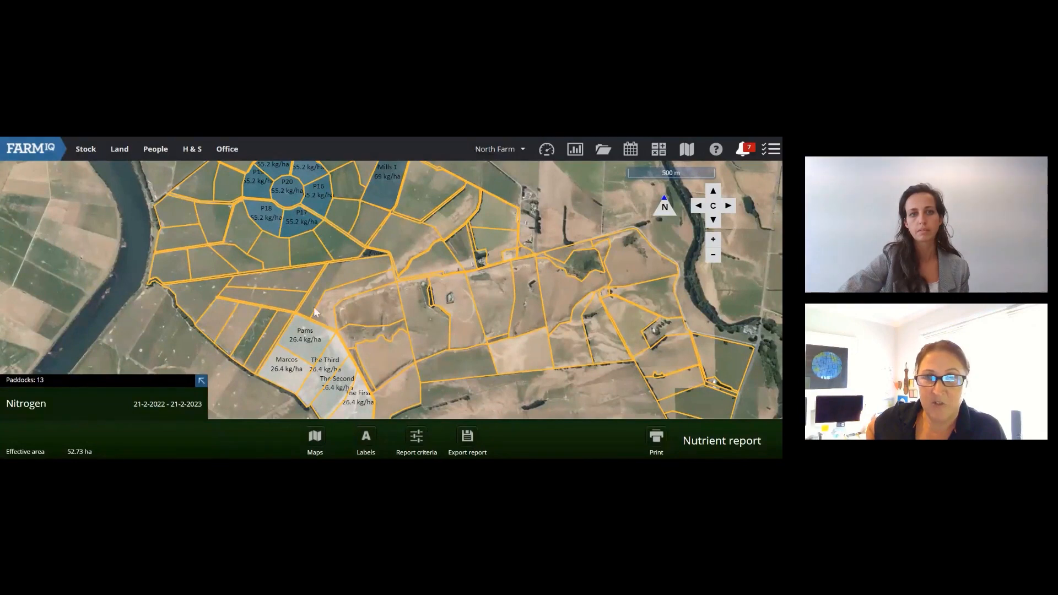
{"action": "left_click_drag", "start_coordinate": [313, 307], "coordinate": [305, 281]}
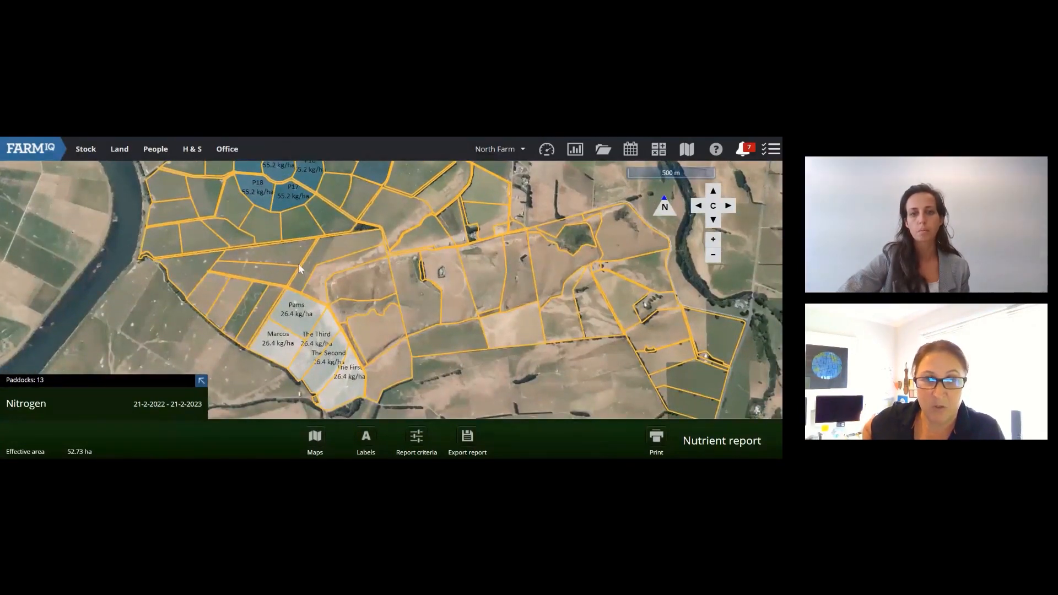
{"action": "left_click_drag", "start_coordinate": [299, 271], "coordinate": [320, 310]}
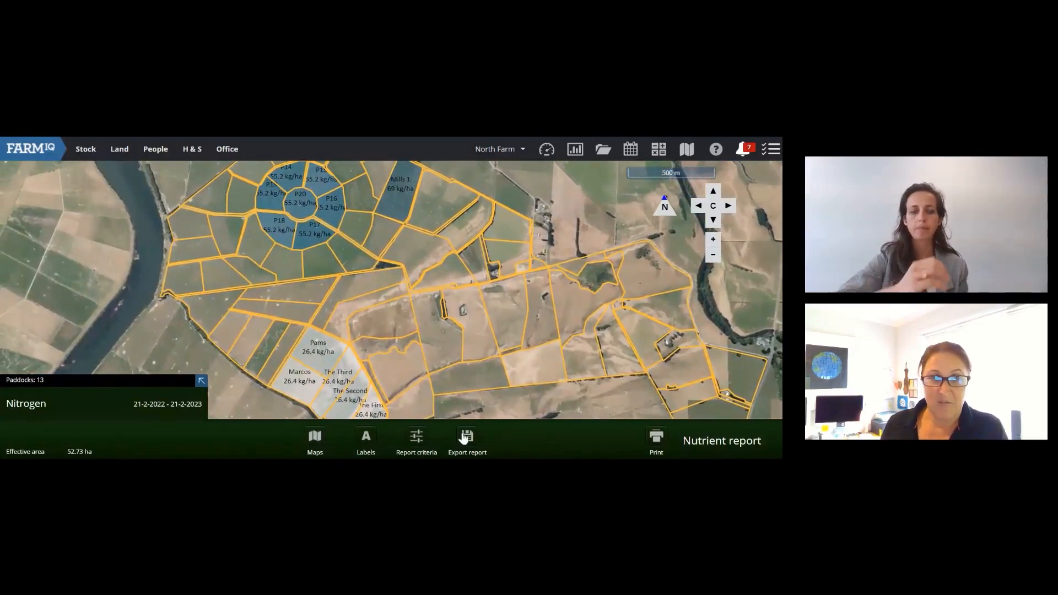